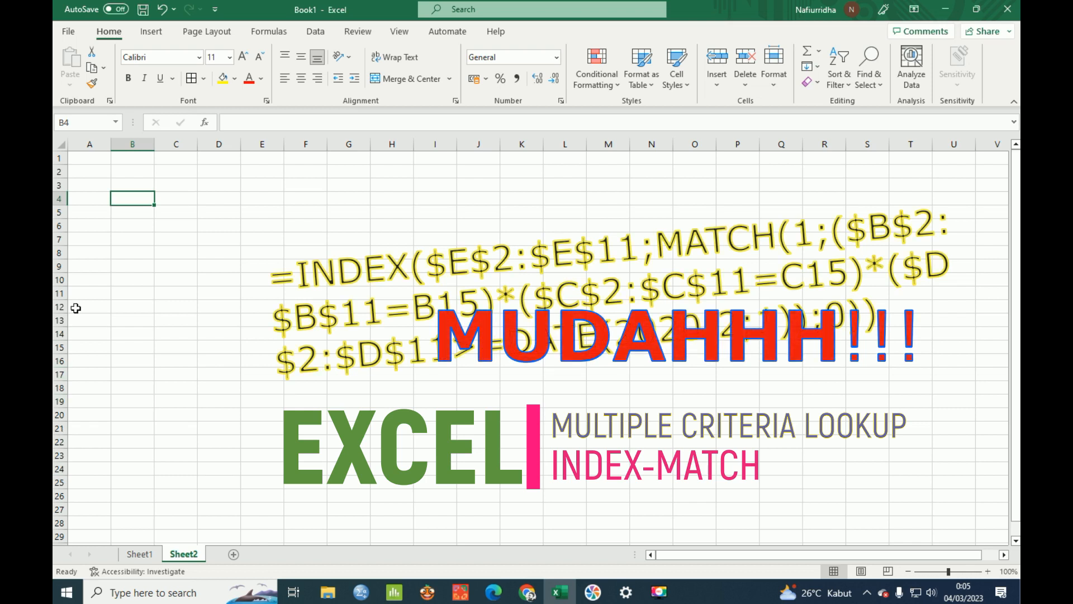
left_click(118, 263)
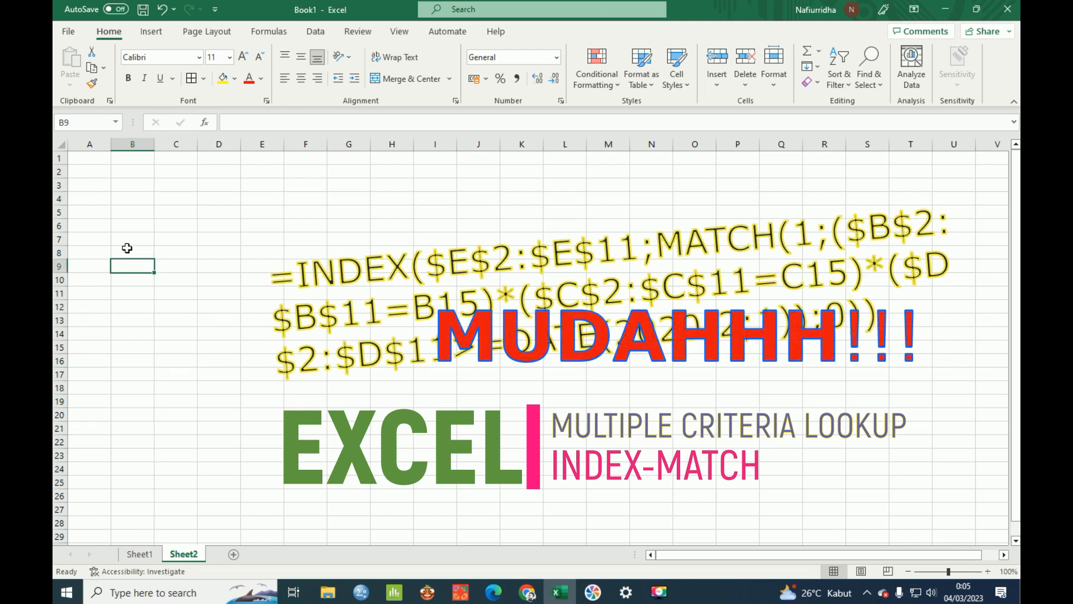
left_click_drag(140, 199, 137, 244)
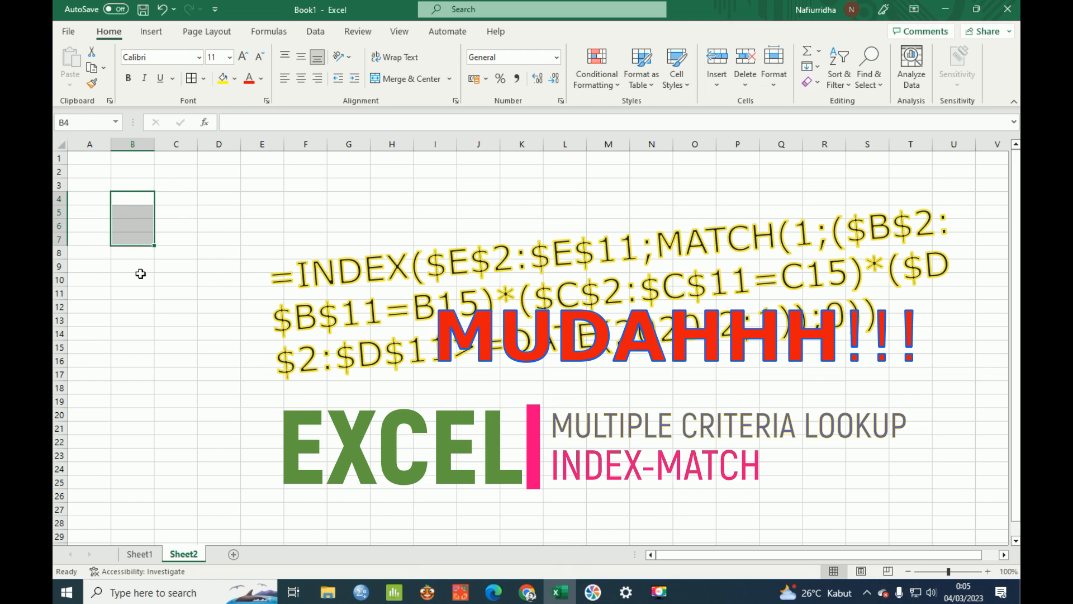
left_click(146, 290)
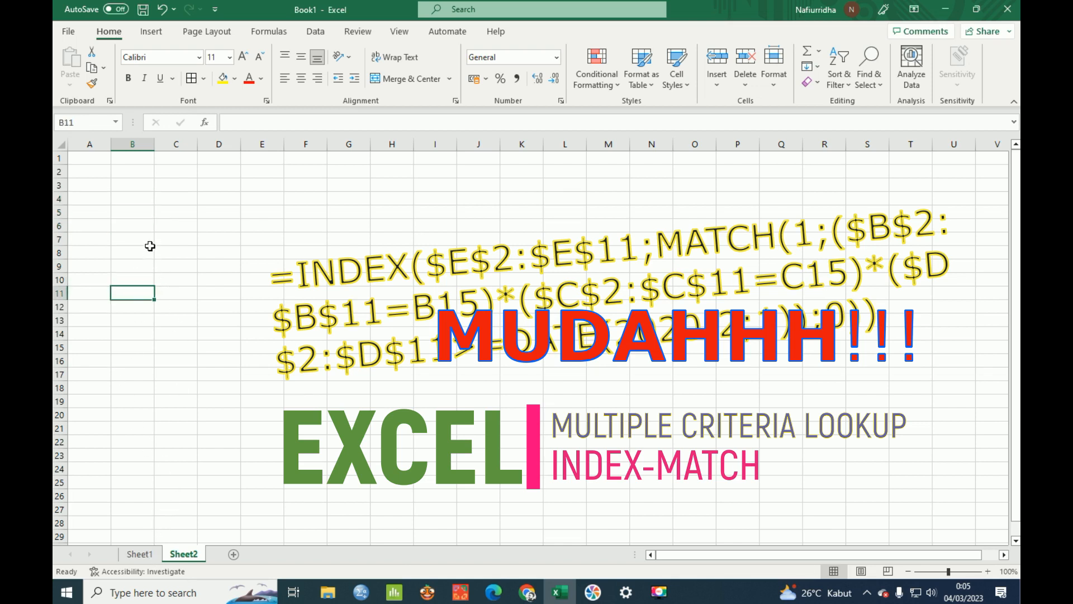
Step: Enter the column headers Nama in cell B3 and Kota Asal in cell C3
left_click(139, 183)
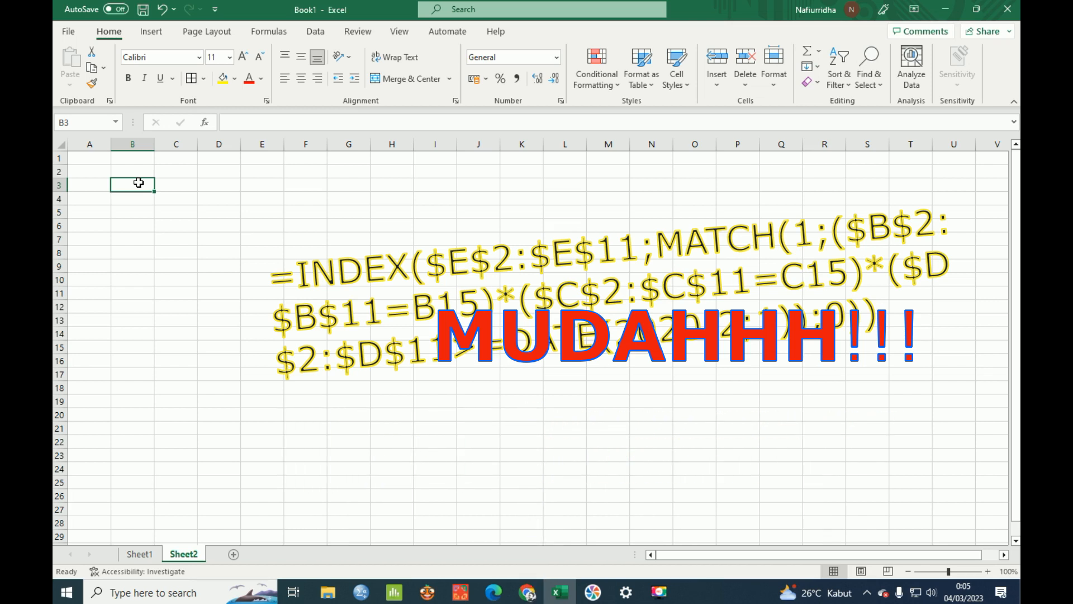
type("Nama")
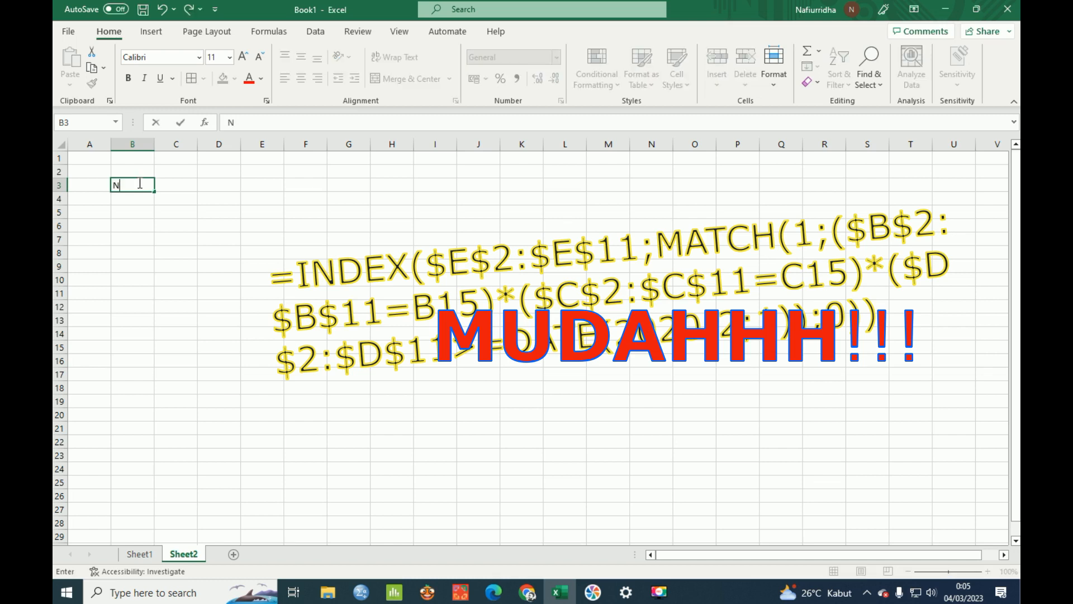
key("BackSpace")
key("BackSpace")
type("ama")
key("BackSpace")
key("BackSpace")
key("BackSpace")
type("ma")
key("Tab")
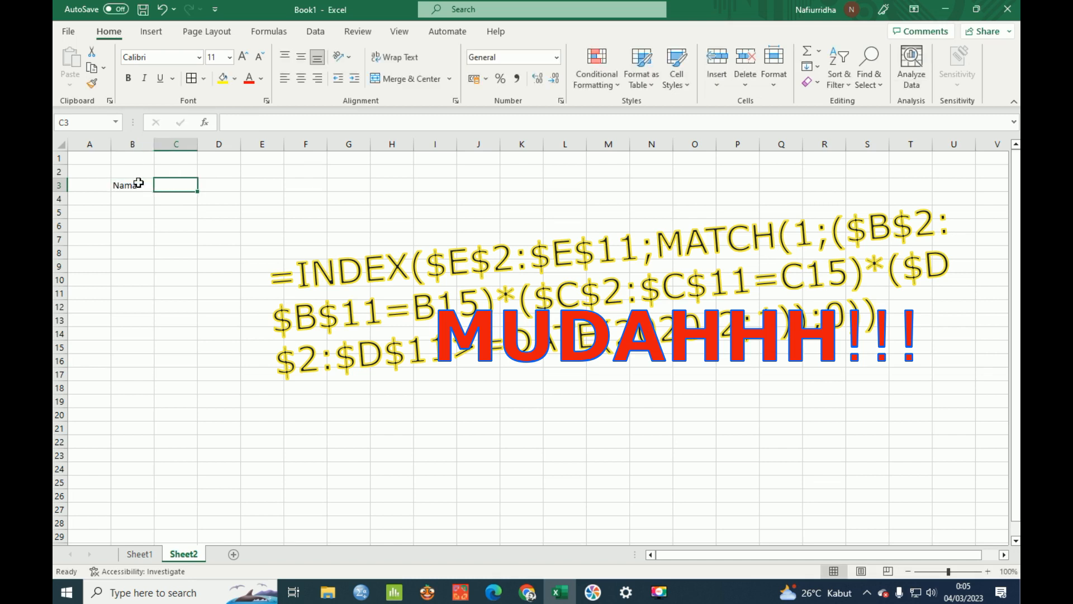
type("K")
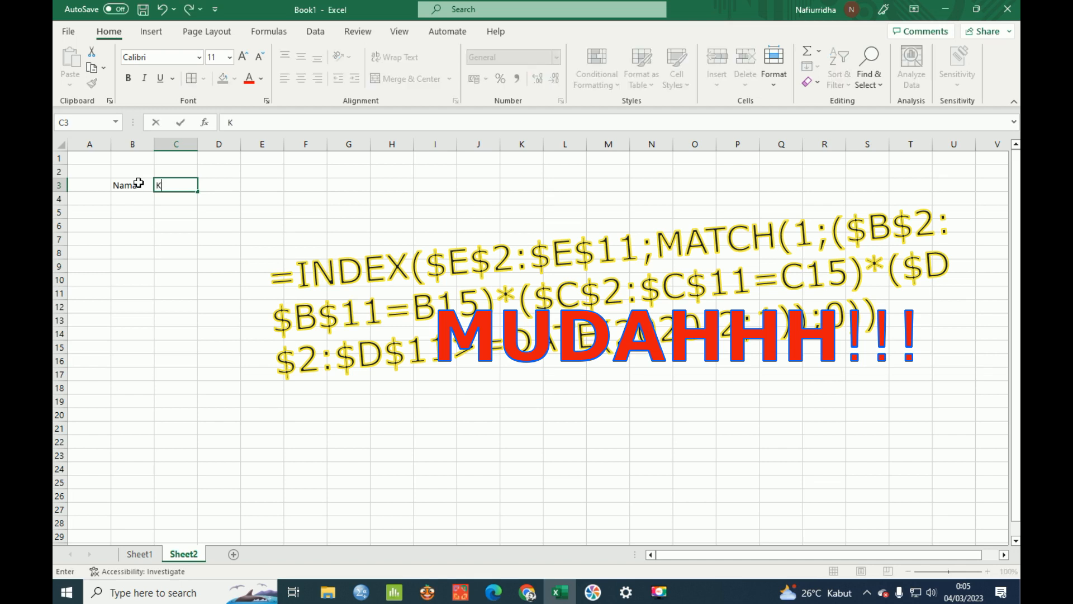
type("ota Asal")
key("Tab")
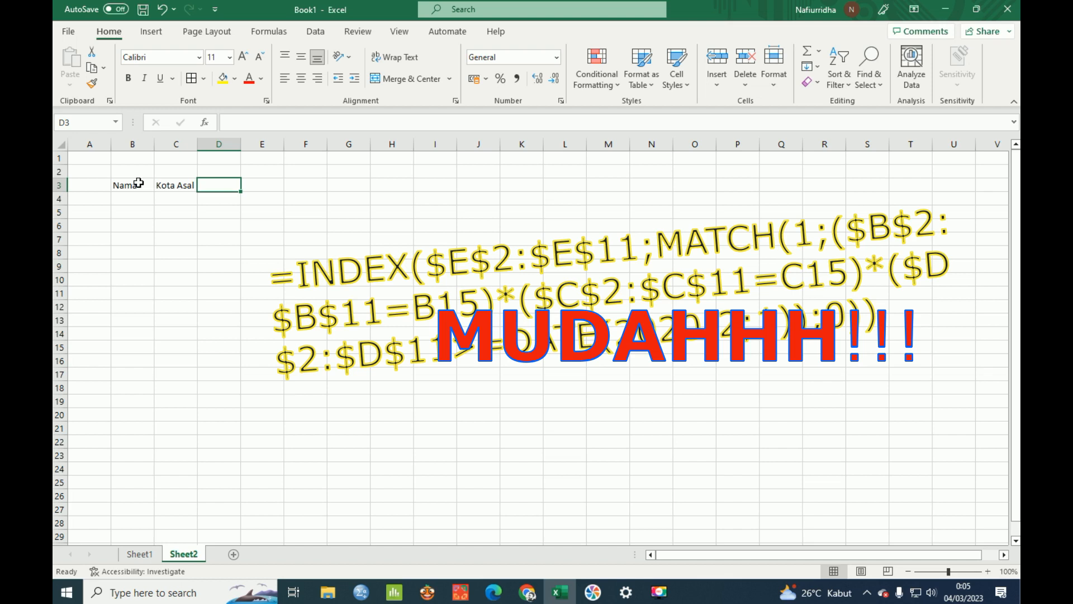
Step: Enter the header Tanggal Bergabung in D3 and widen column D to fit it
type("Tanggal er")
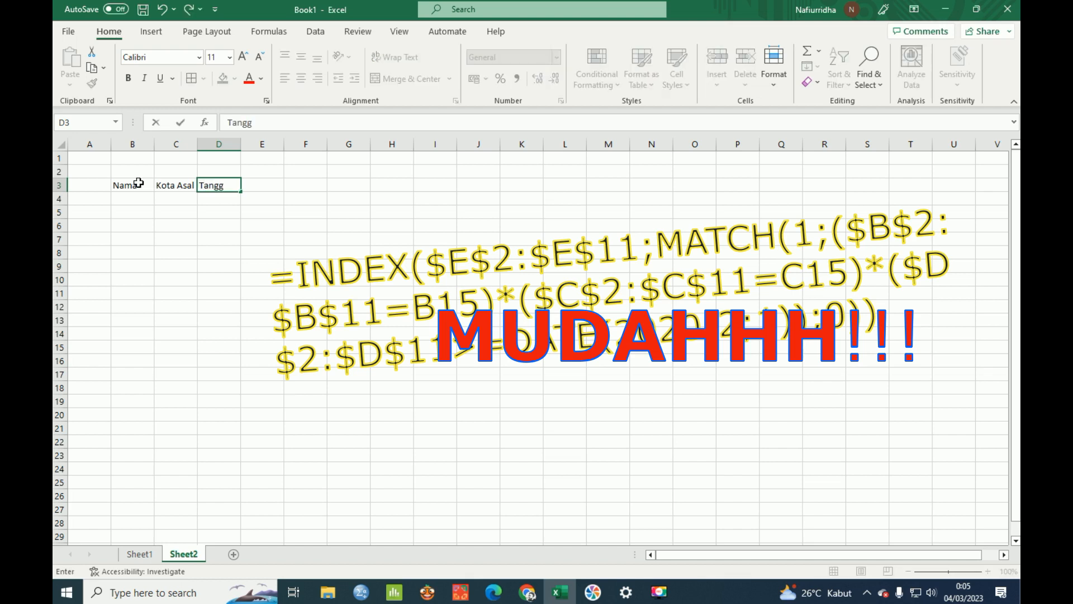
key("BackSpace")
key("BackSpace")
type("Bergabung")
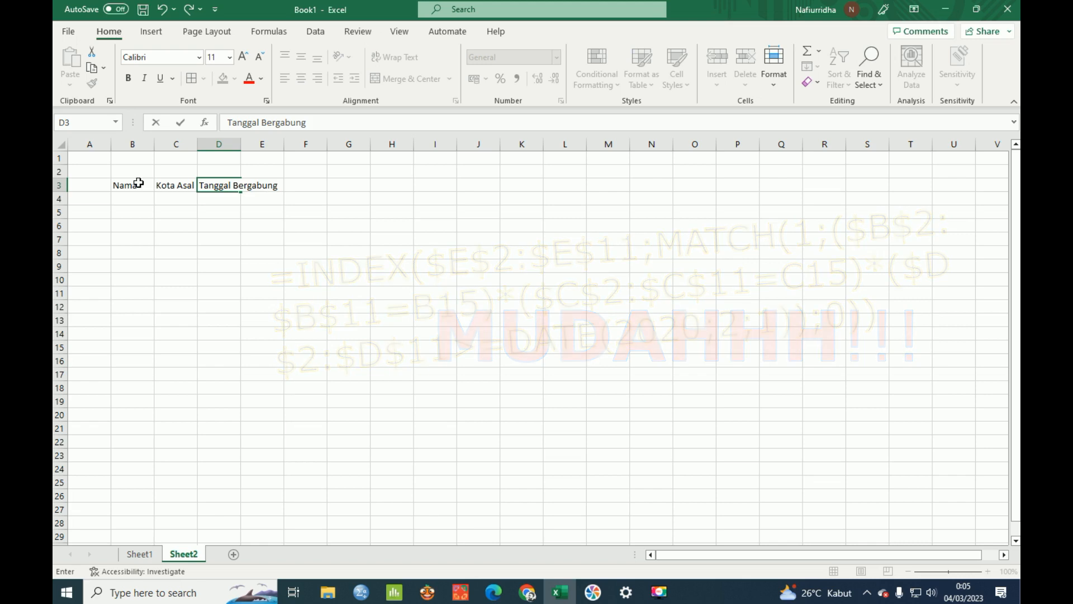
key("Tab")
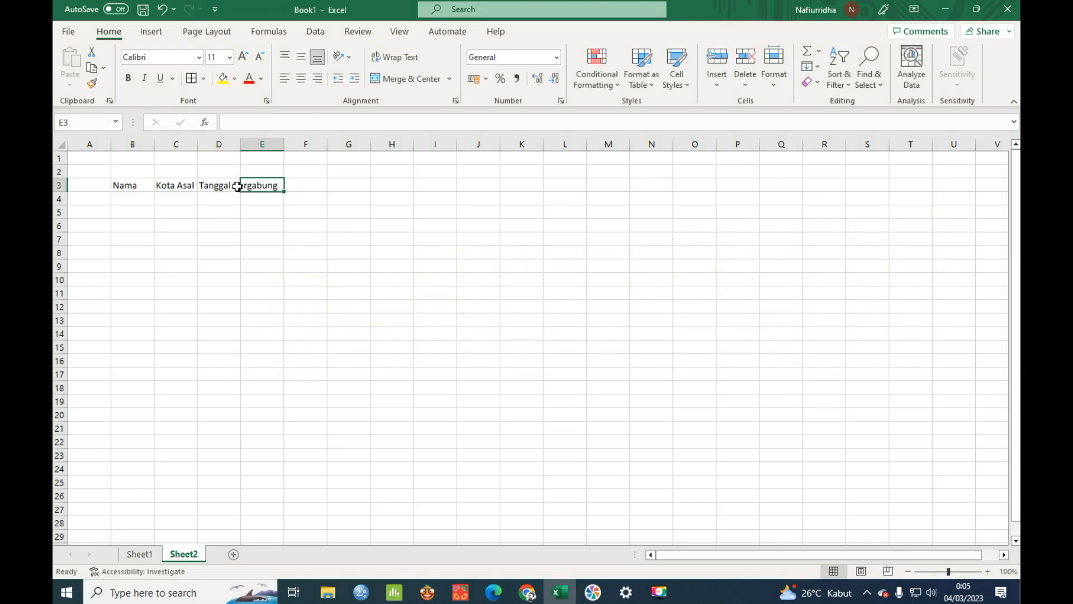
left_click_drag(244, 139, 283, 139)
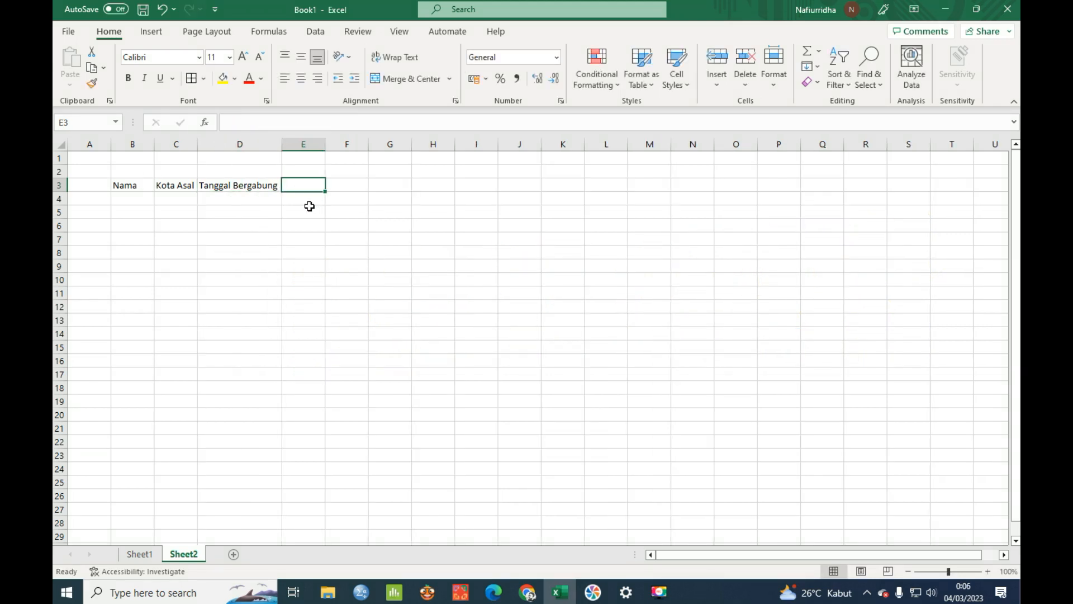
Step: Enter the header Status Anggota in E3 and auto-fit column E to its text
type("Stat")
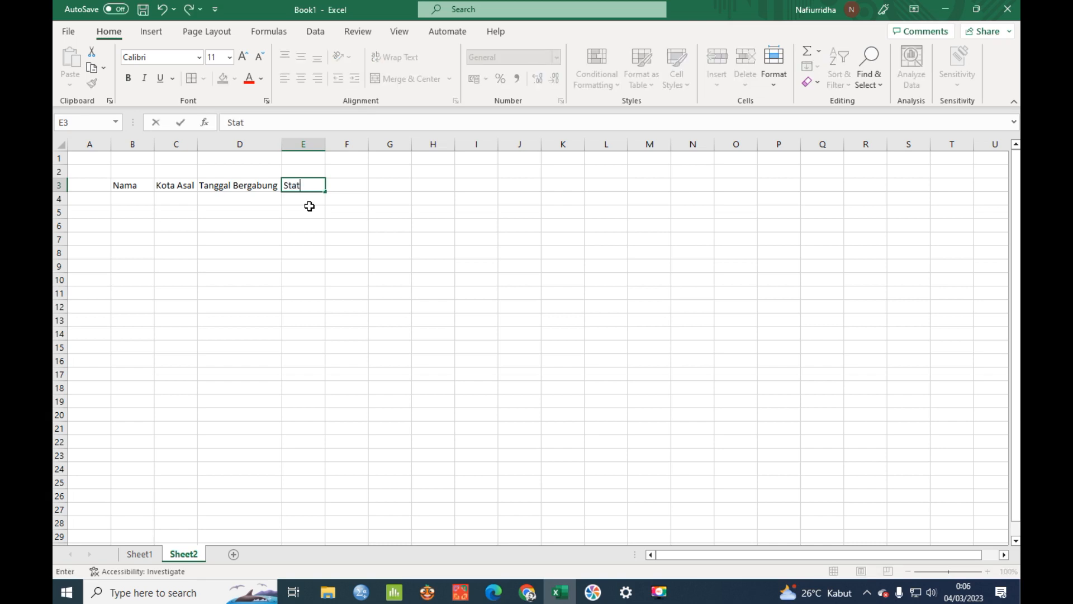
type("us Anggota")
key("Return")
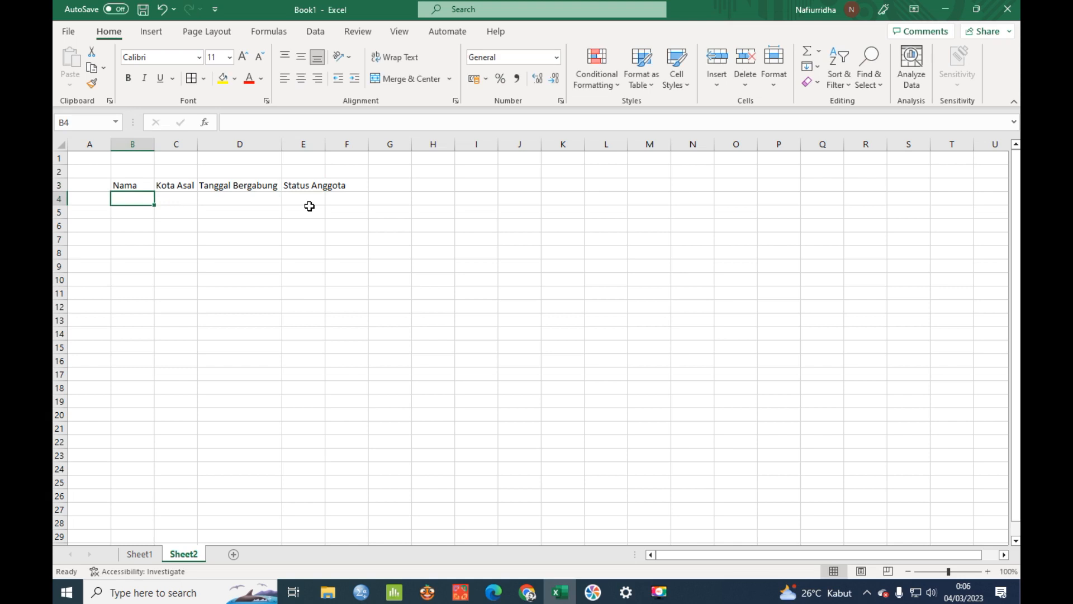
double_click(325, 144)
left_click(380, 266)
left_click(123, 202)
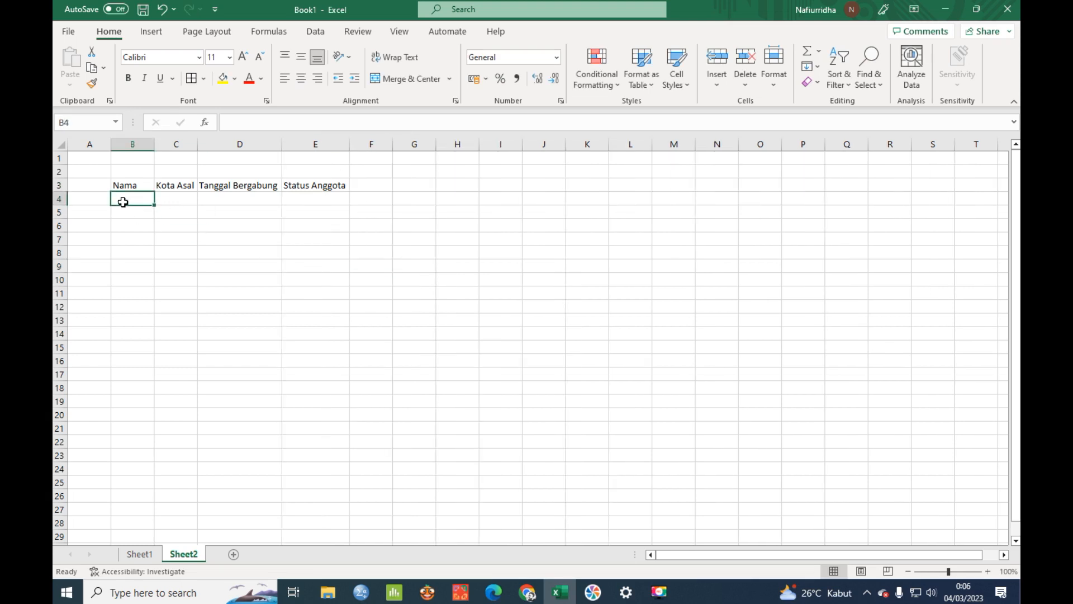
left_click_drag(144, 184, 328, 358)
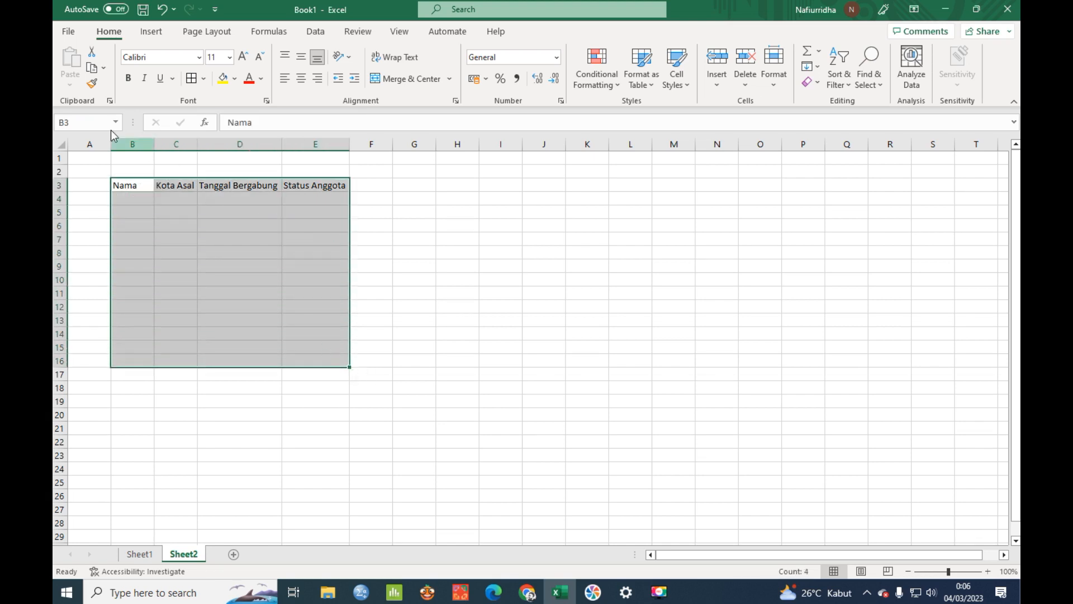
Step: Add the header No in A3 and number the rows 1 to 10 in A4:A13
left_click(92, 183)
type("No")
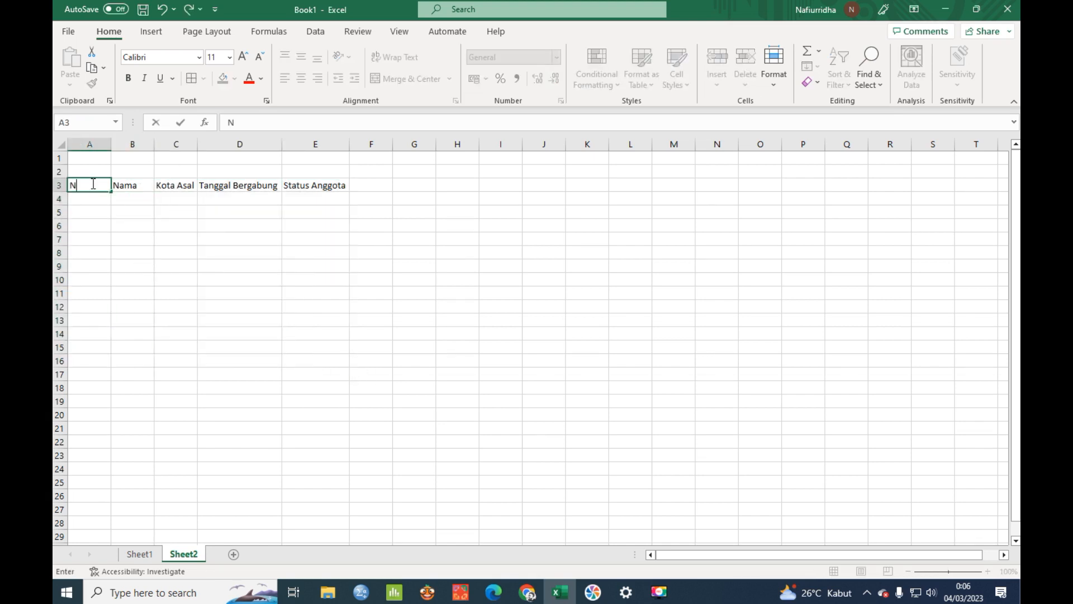
key("Return")
type("1")
key("Return")
type("2")
key("Return")
type("3")
key("Return")
type("4")
key("Return")
left_click_drag(92, 199, 110, 328)
left_click(148, 280)
Step: Enter the same member's first name in cells B4, B5 and B6 of the Nama column
left_click(123, 203)
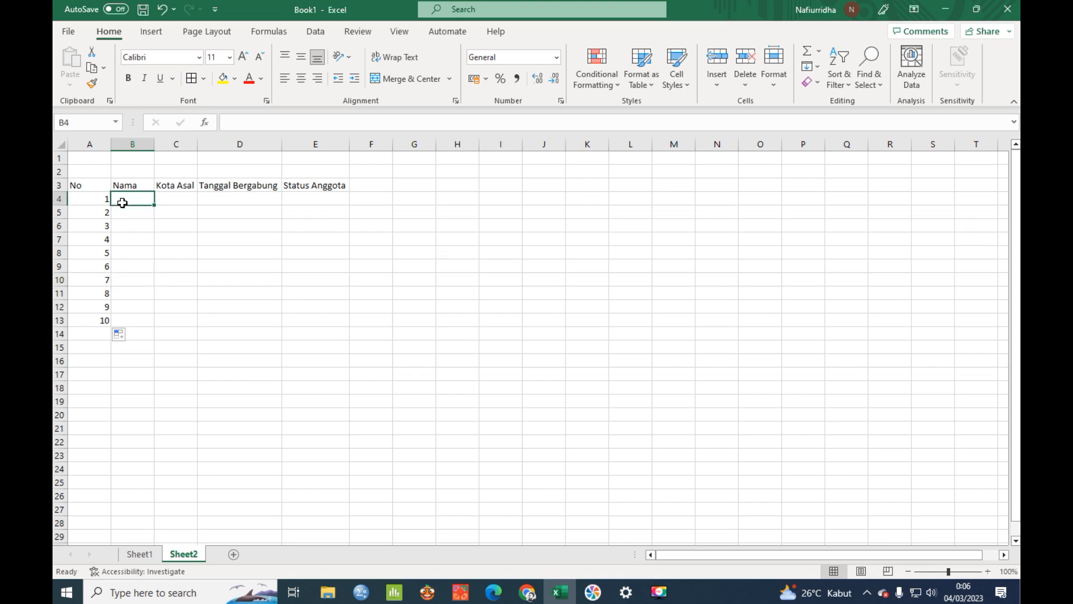
type("Anita")
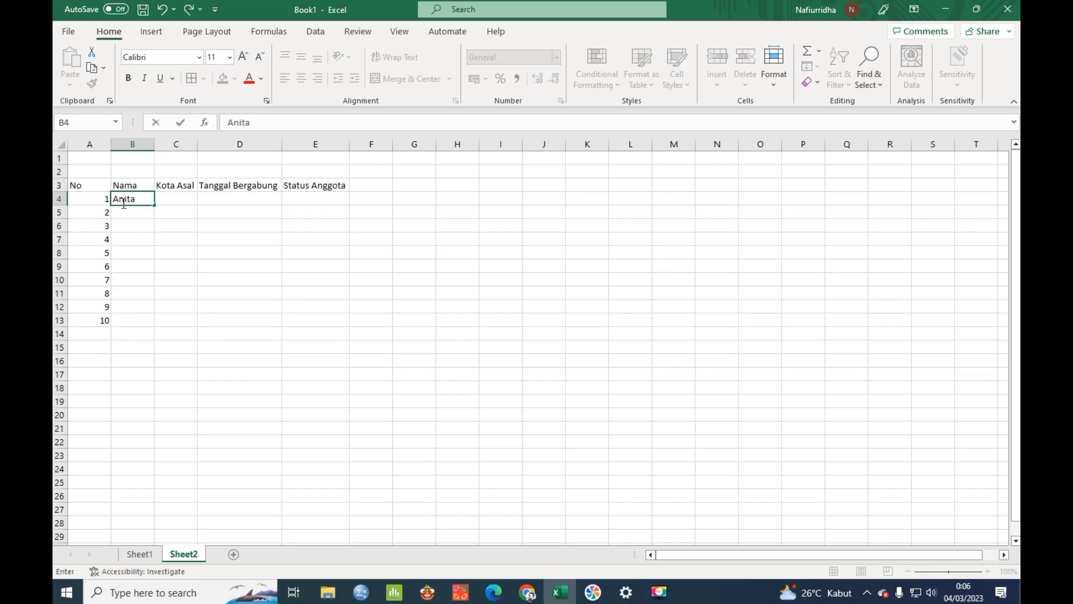
key("Return")
type("Anita")
key("Return")
type("Anitan")
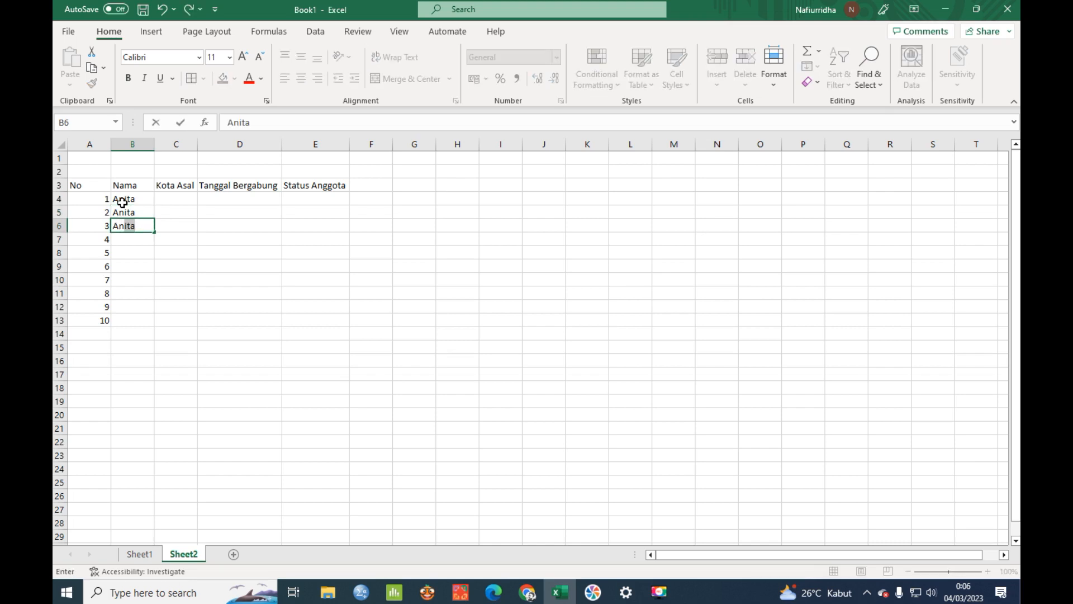
key("Return")
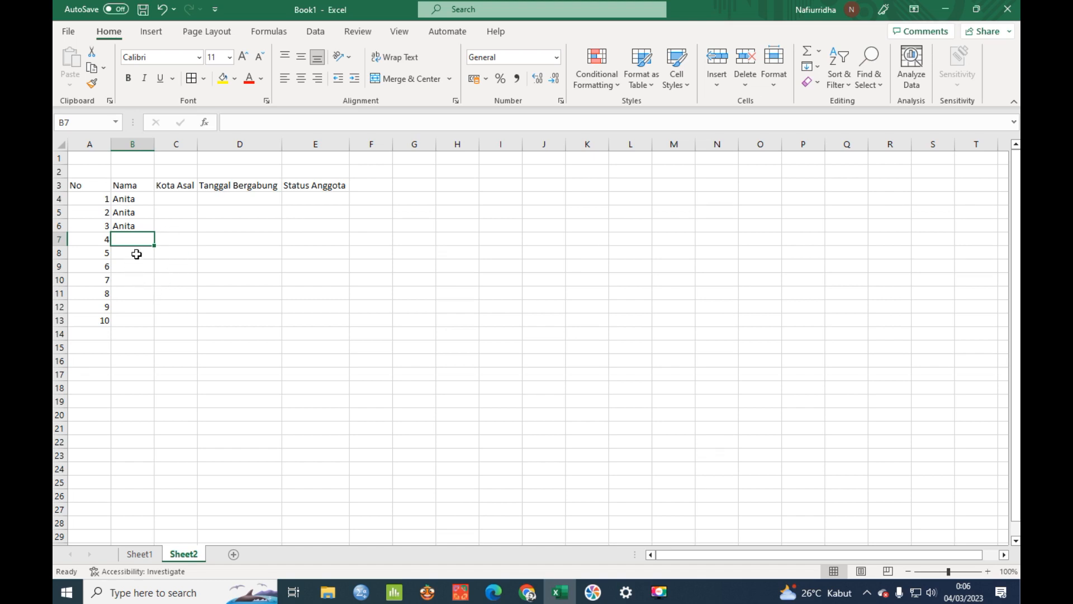
Step: Enter the fourth row's member name in cell B7 of the Nama column
type("Sul")
key("BackSpace")
key("BackSpace")
key("BackSpace")
type("Salman")
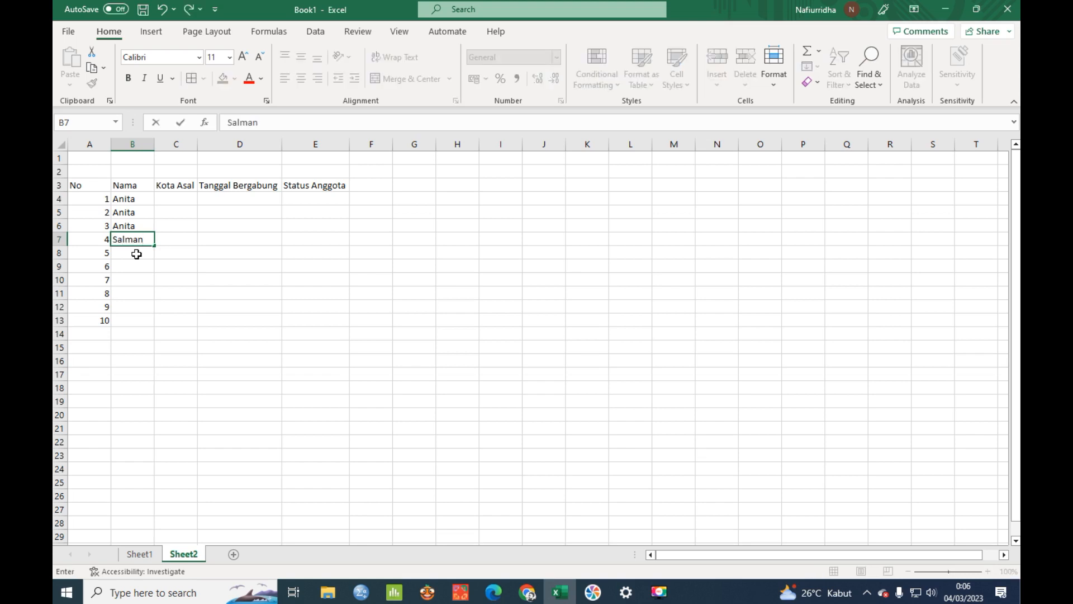
key("Return")
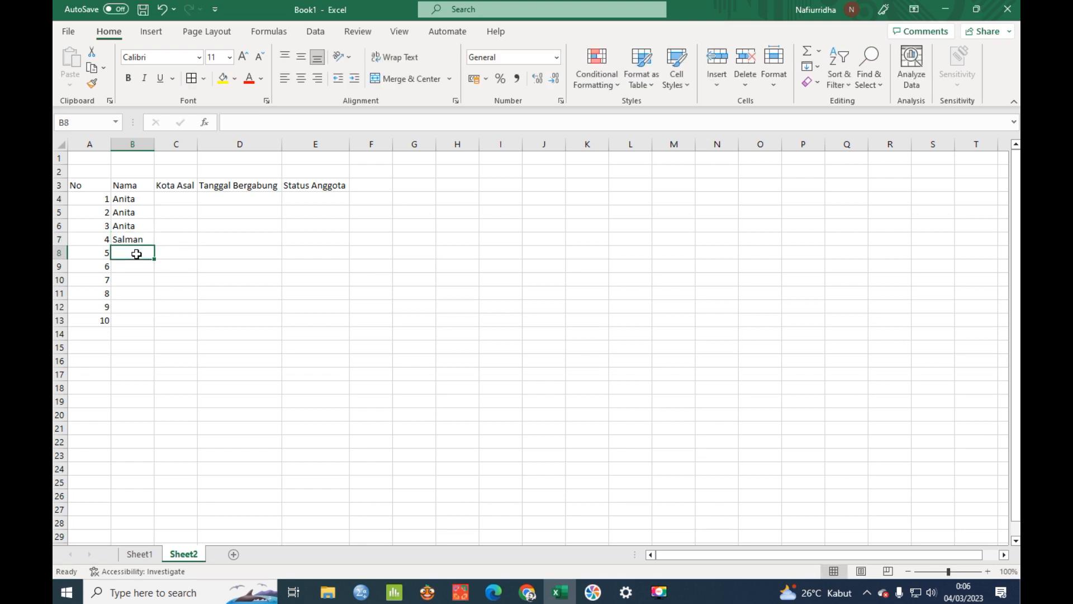
Step: Enter four different member names for rows 5 to 8 of the list, in B8:B11
type("Sandi")
key("Return")
type("Aulia")
key("Return")
type("Rahman")
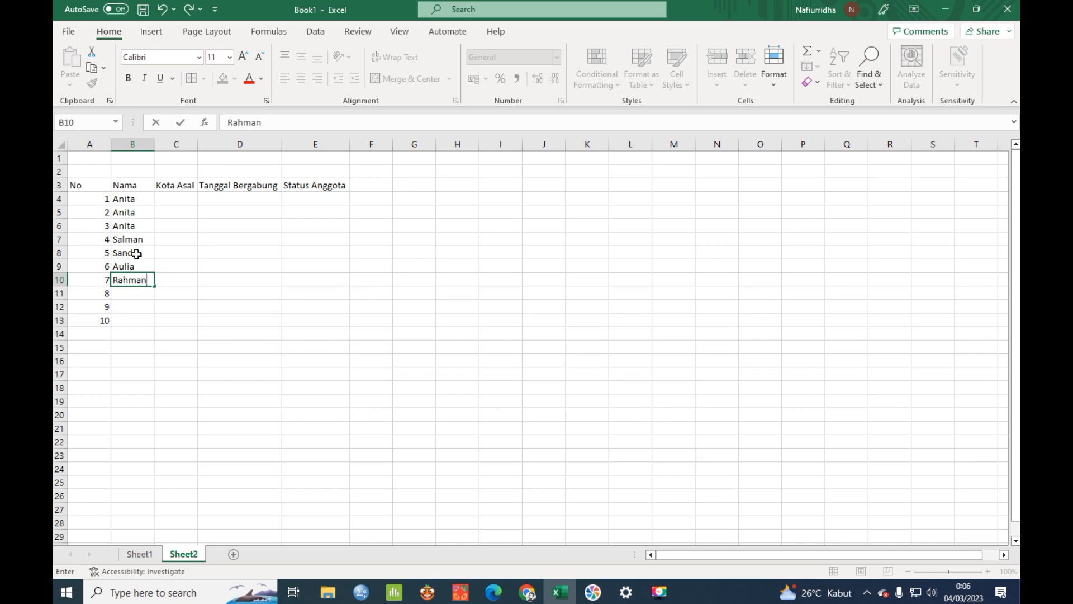
key("Return")
type("Deka")
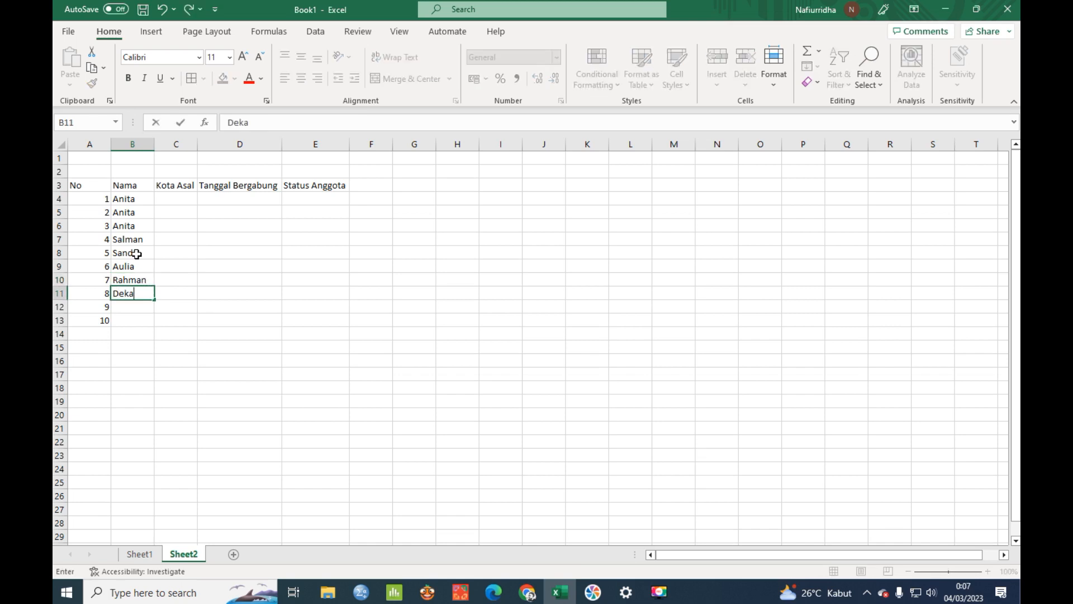
key("Return")
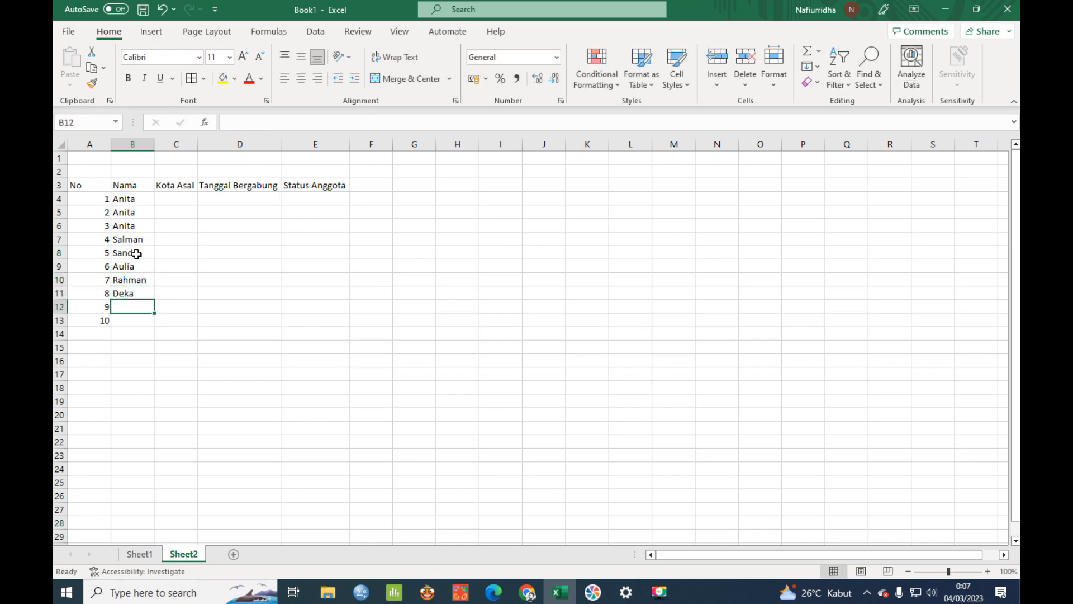
Step: Enter the last two member names in B12 and B13, without a stray backslash in B12
type("Rosa\\")
key("Return")
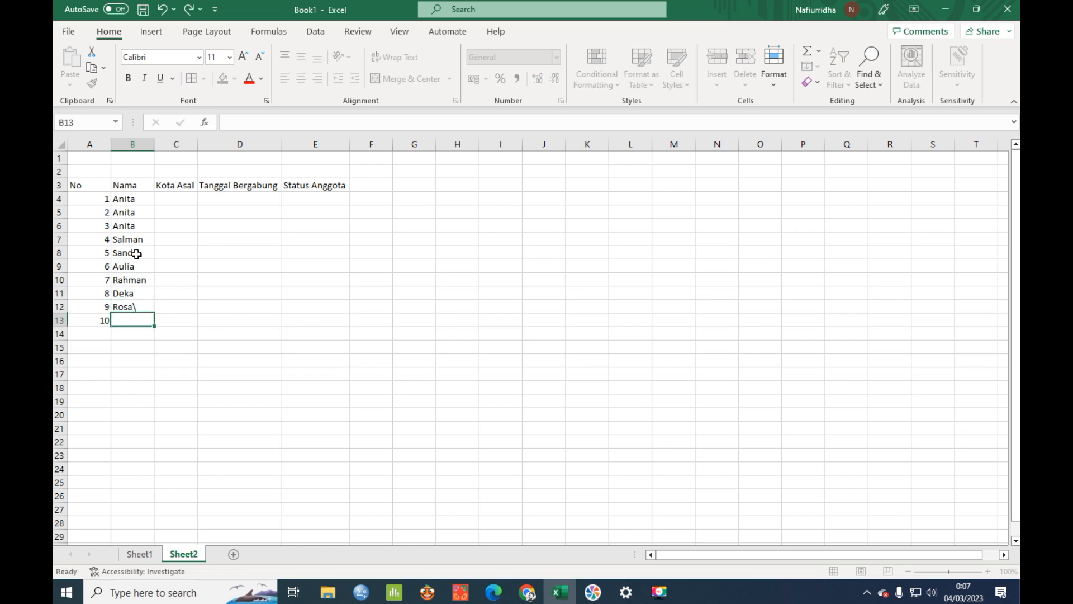
key("Up")
type("Rosa")
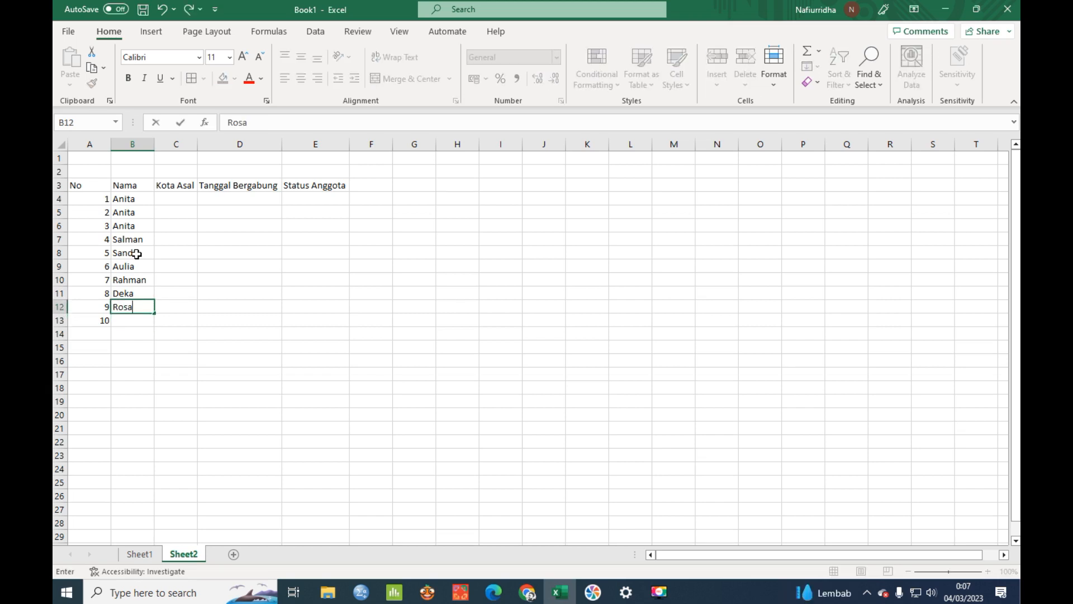
key("Return")
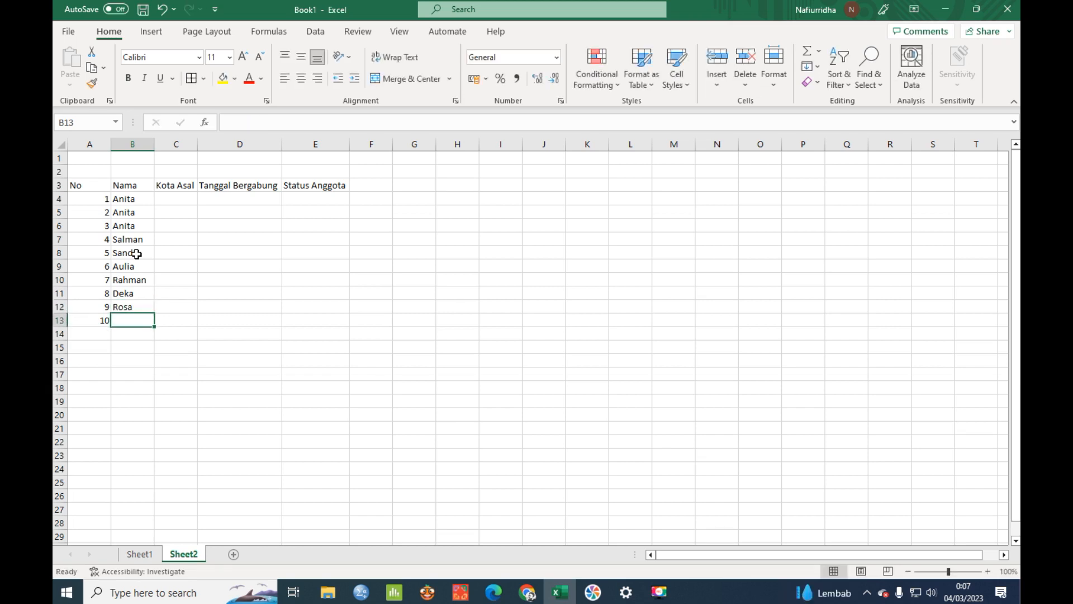
type("Nanda")
key("Return")
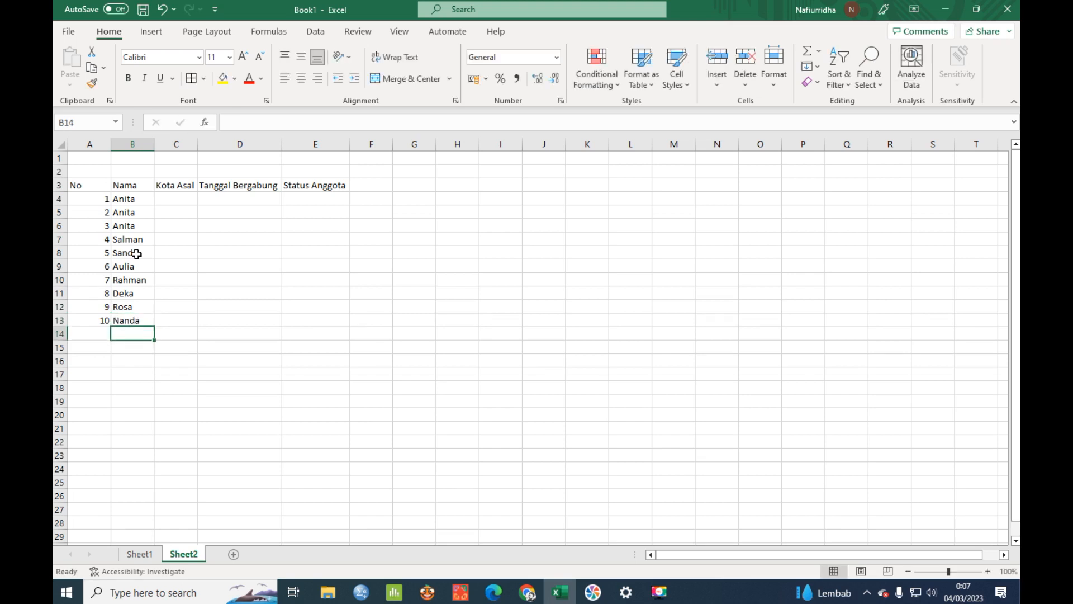
Step: Enter Jakarta as the Kota Asal for the first two members in C4 and C5
left_click(168, 202)
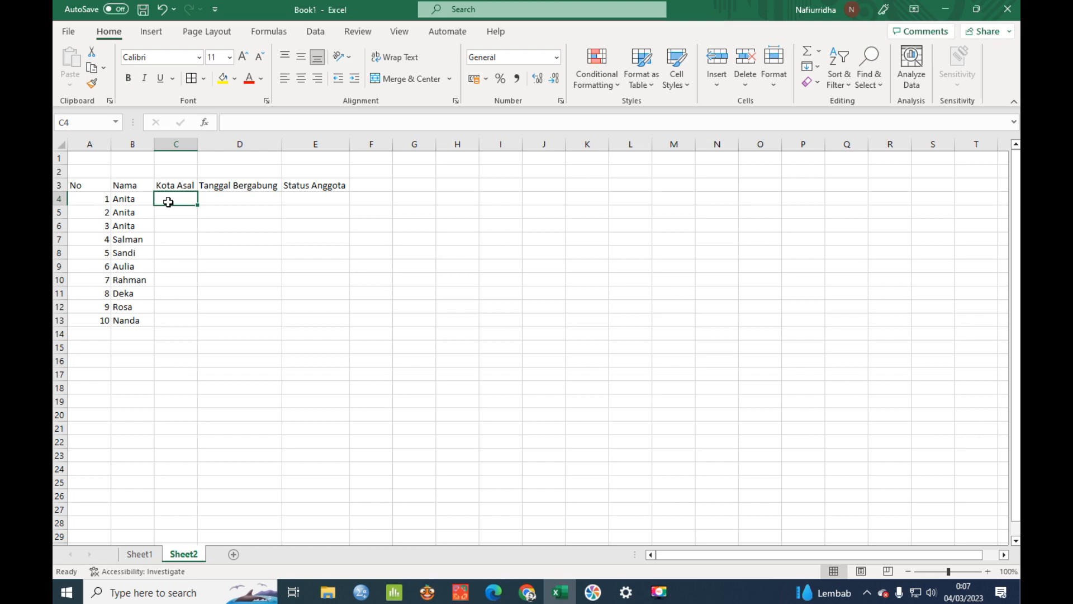
type("Jakarta")
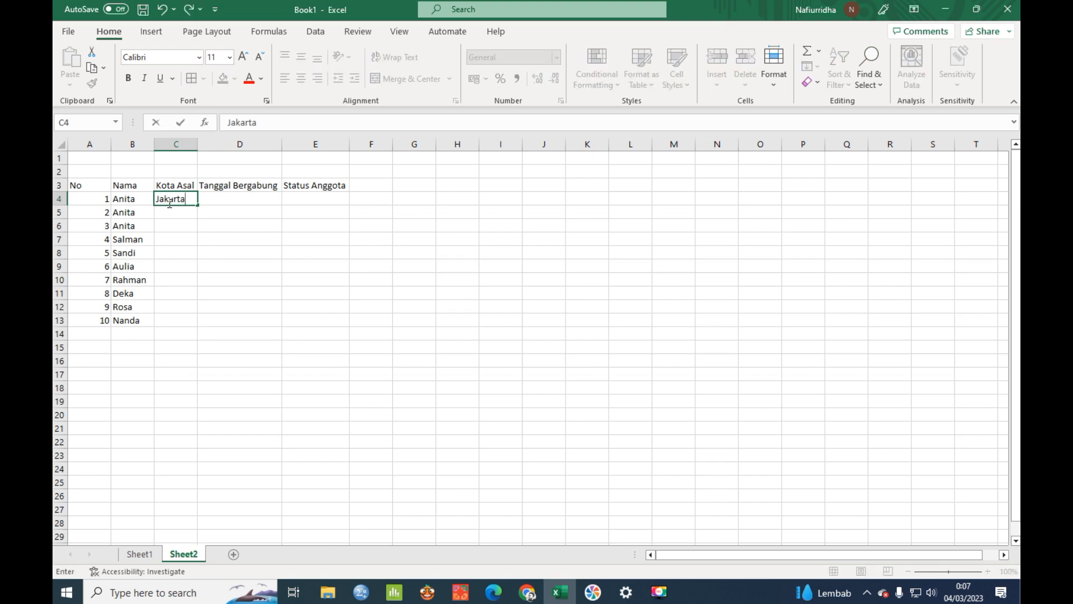
key("Return")
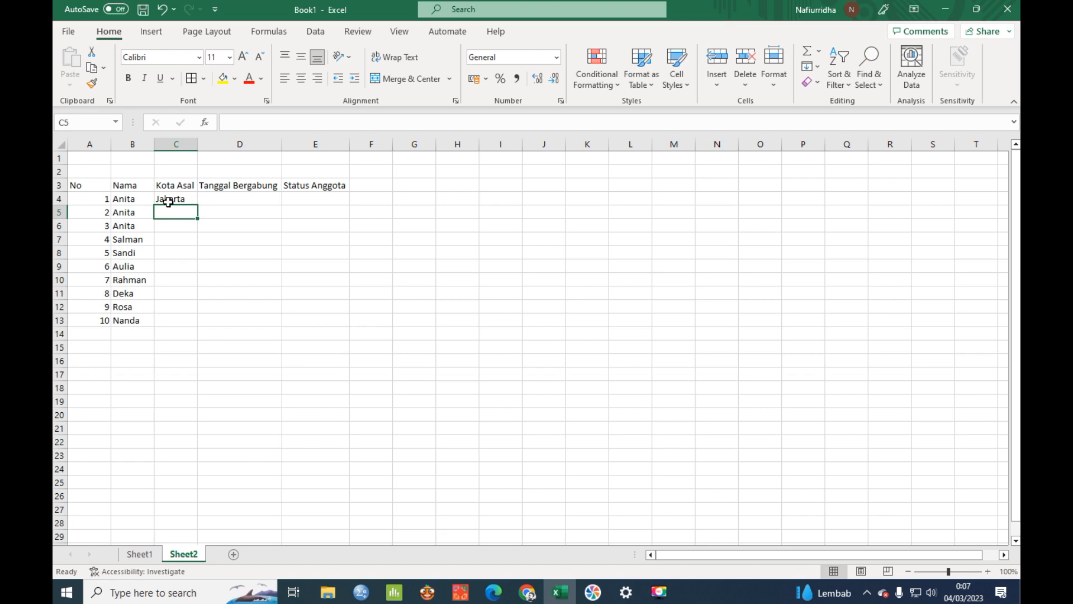
type("Jakarta")
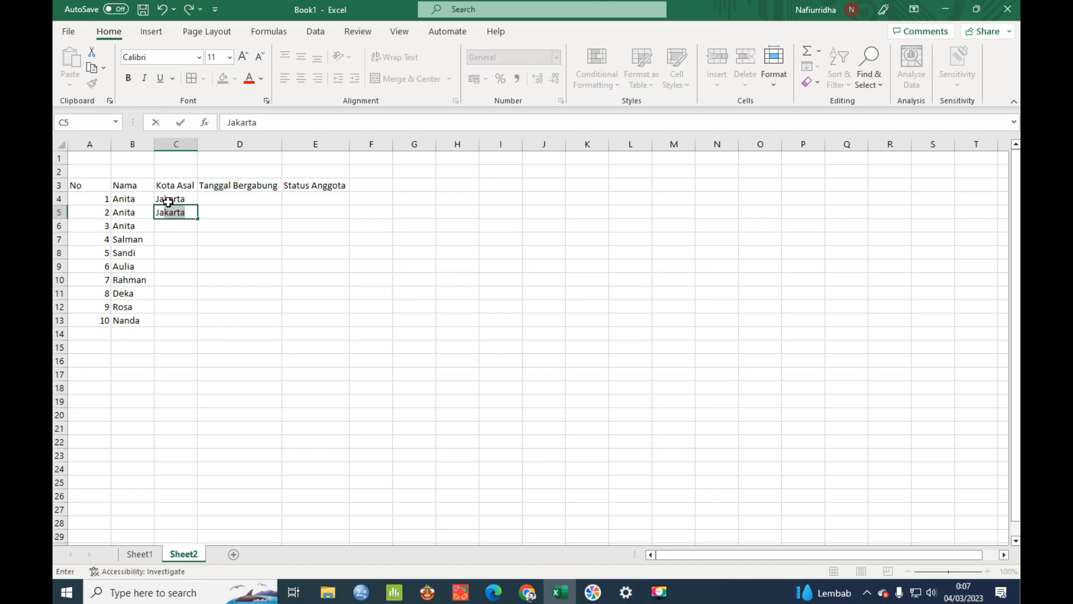
key("Return")
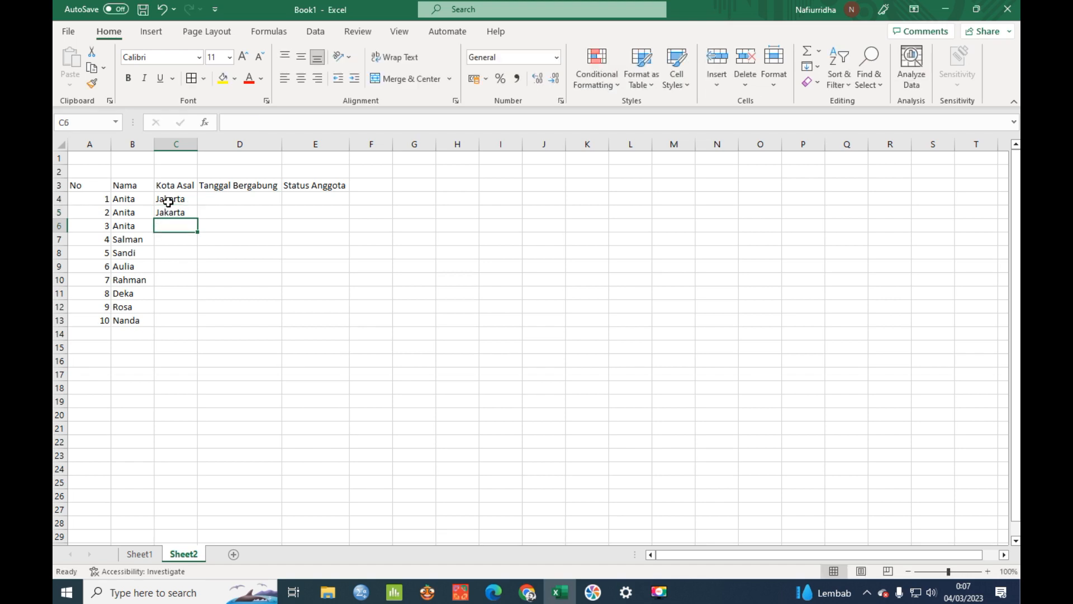
Step: Enter Bekasi, Bandung and Tangerang as the Kota Asal of members 3 to 5 in C6:C8
type("Bekasi")
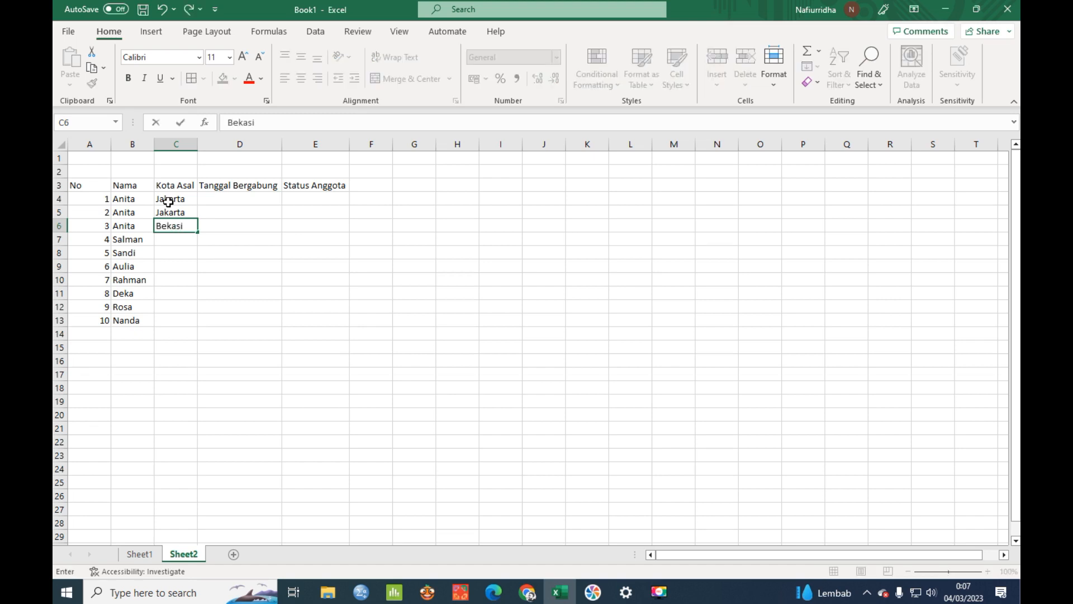
key("Return")
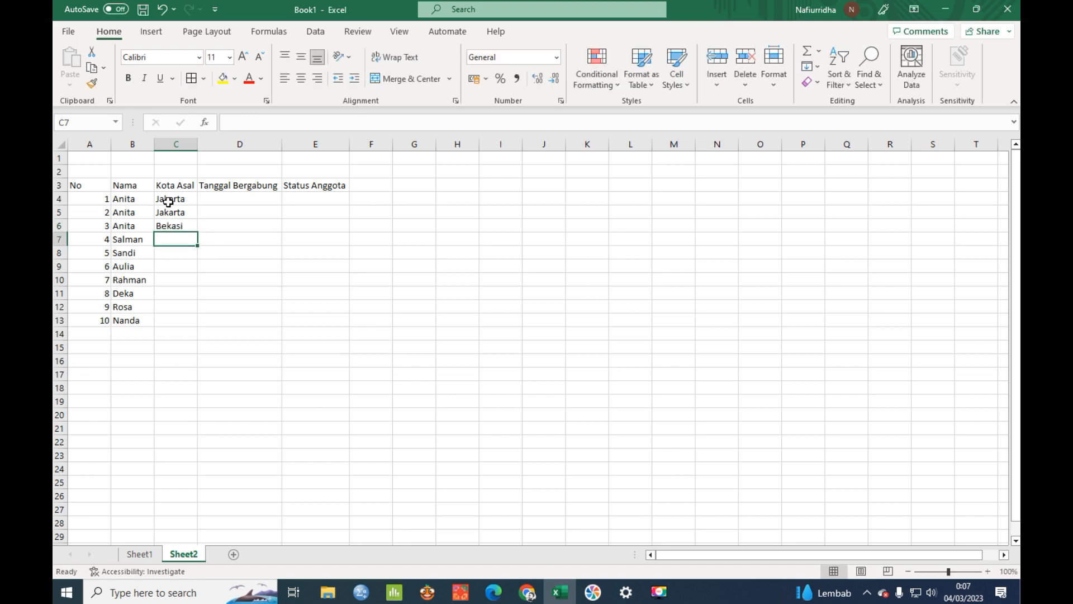
type("Bandung")
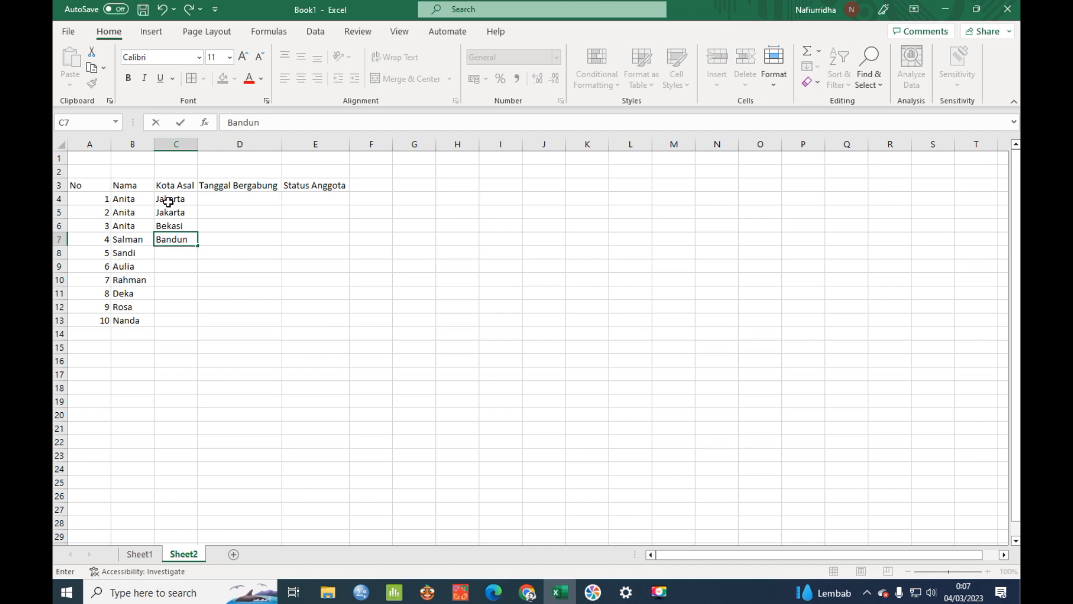
key("Return")
type("T")
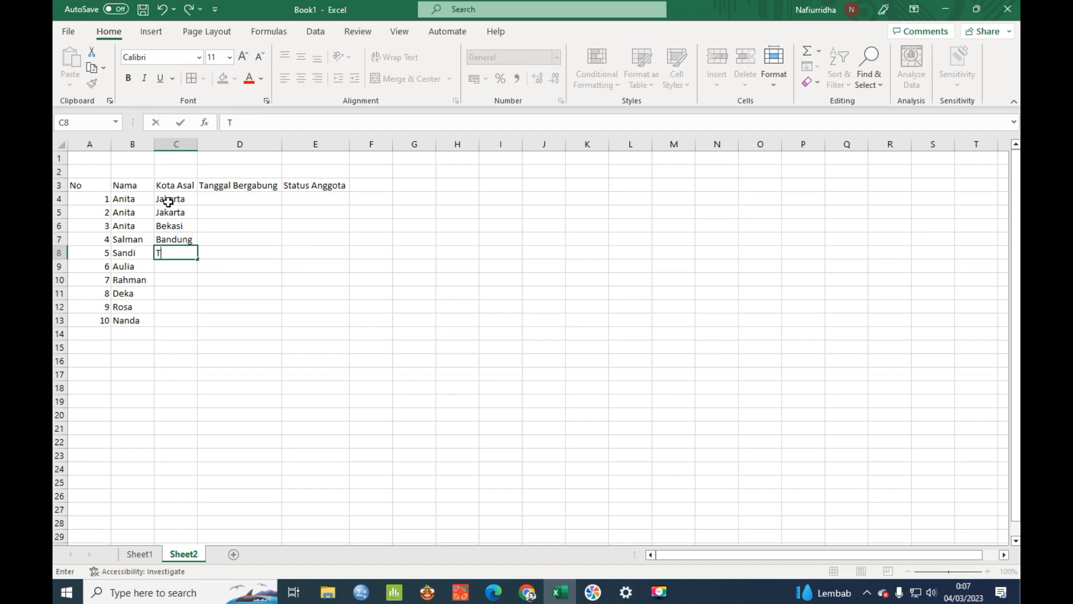
type("angerang")
key("Return")
Step: Enter Serang, Depok and Subang as the Kota Asal of members 6 to 8 in C9:C11
type("Serang")
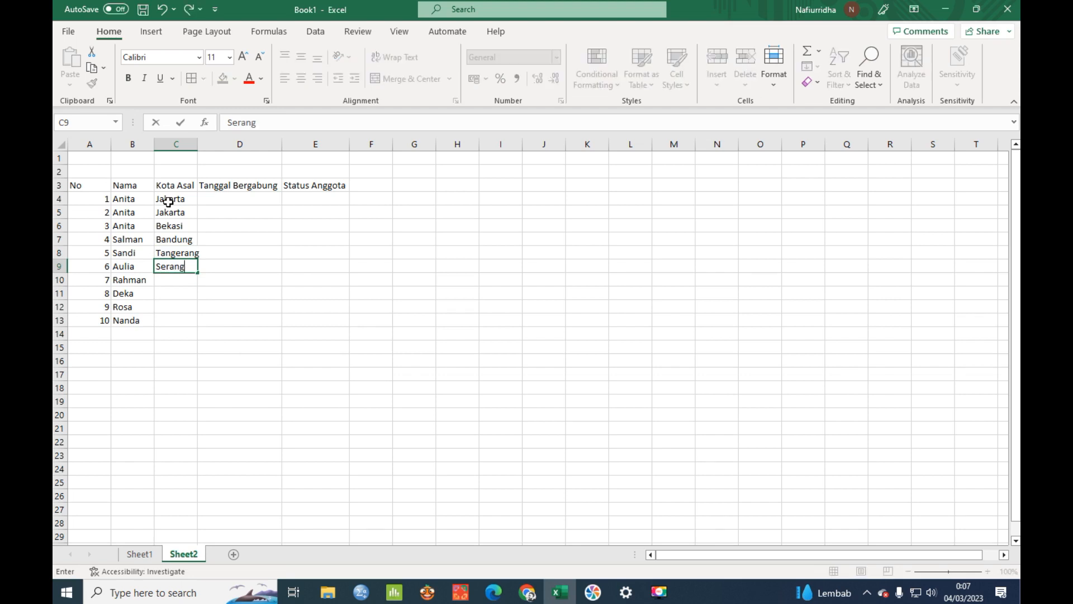
key("Return")
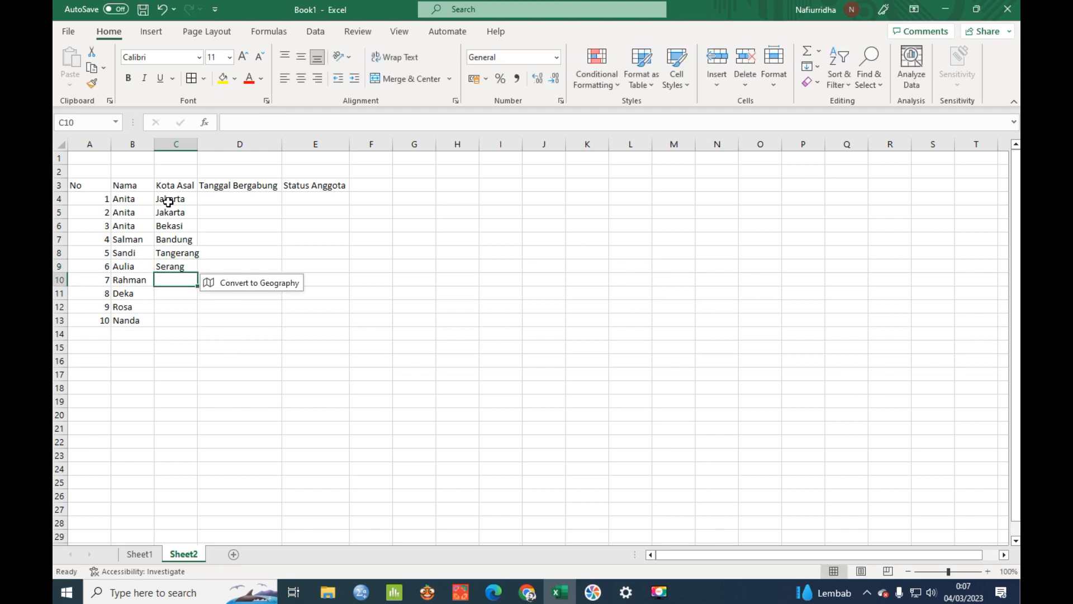
type("Depok")
key("Return")
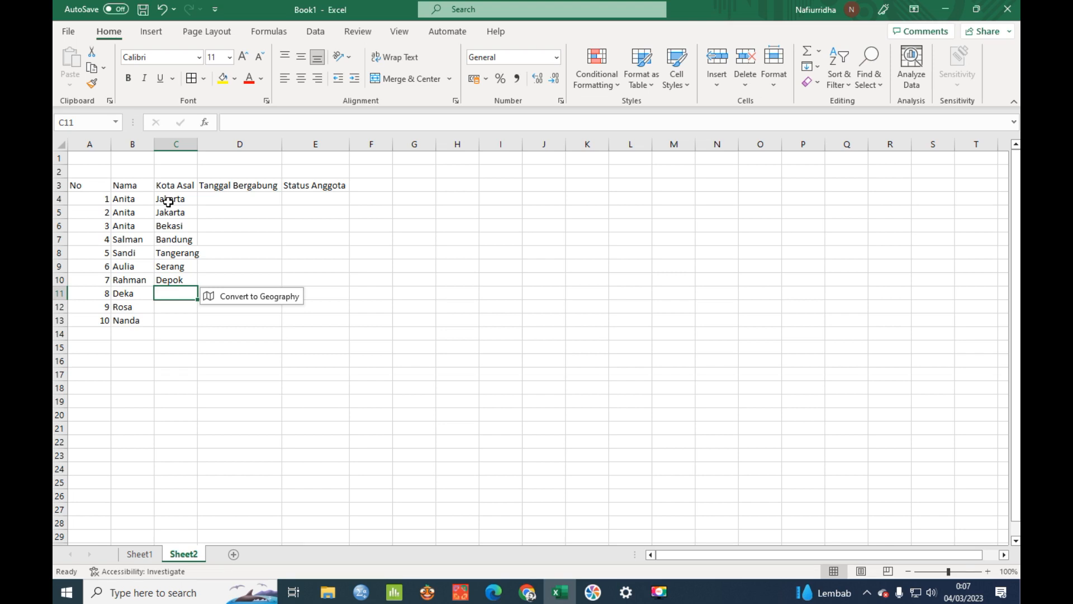
type("Subang")
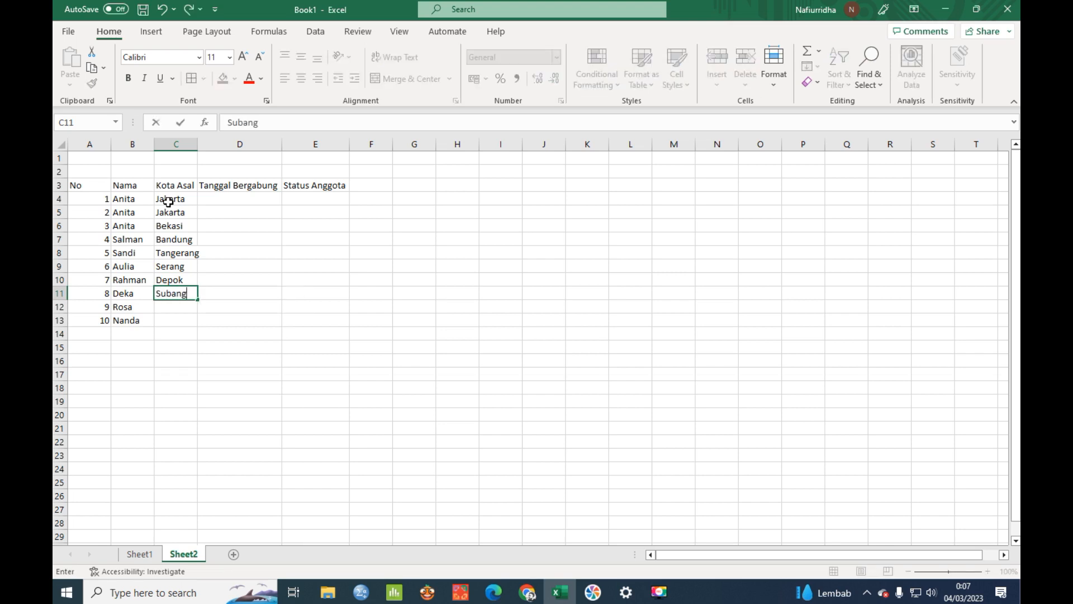
key("Return")
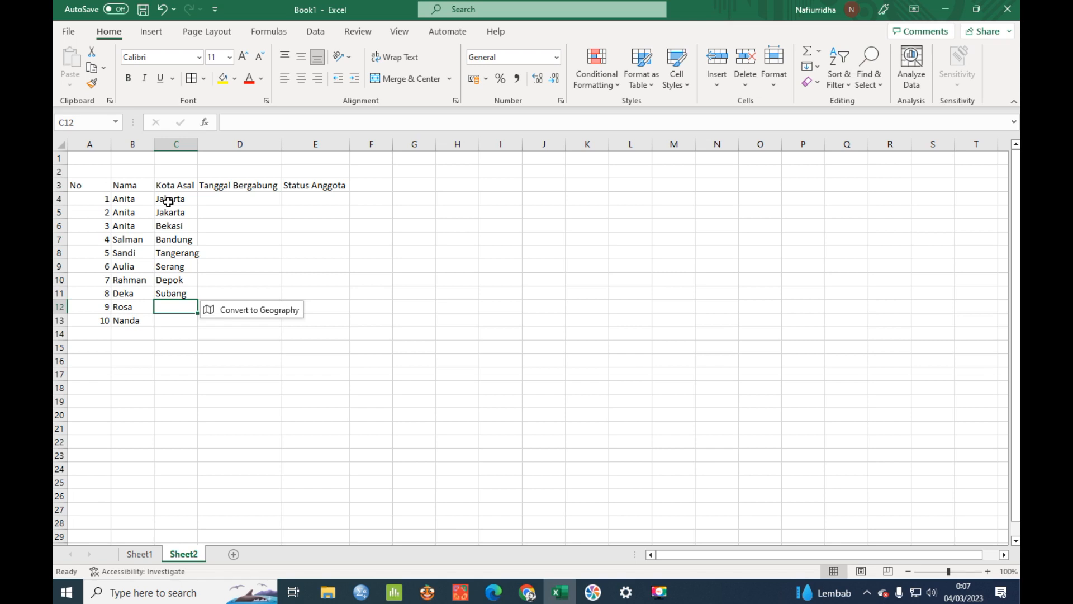
Step: Enter Sukabumi and Surabaya as the last two cities in C12:C13 and widen column C slightly to fit the city names
type("Sukabumi")
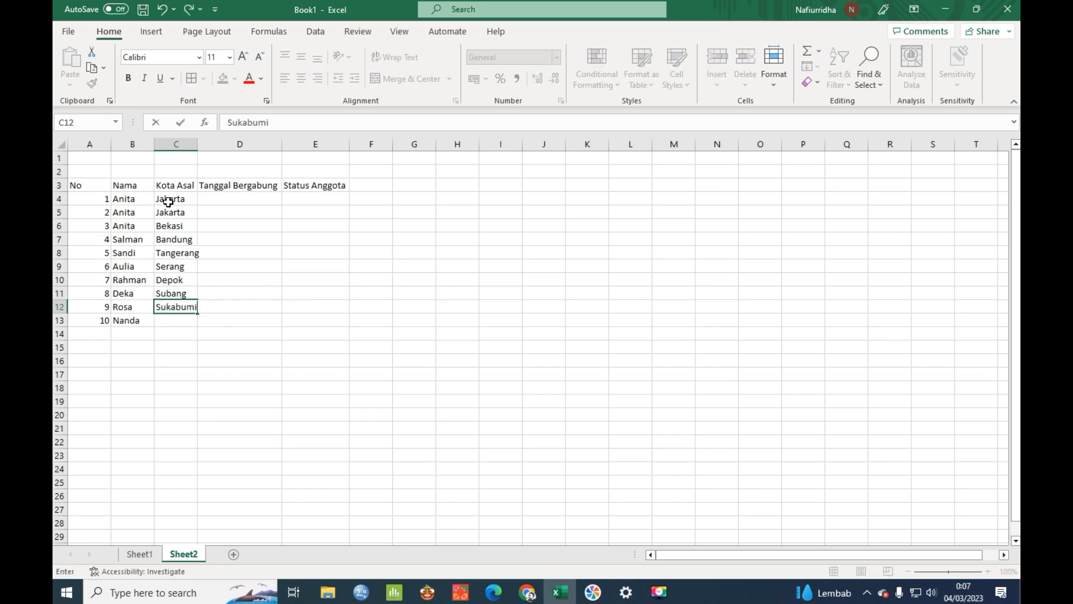
key("Return")
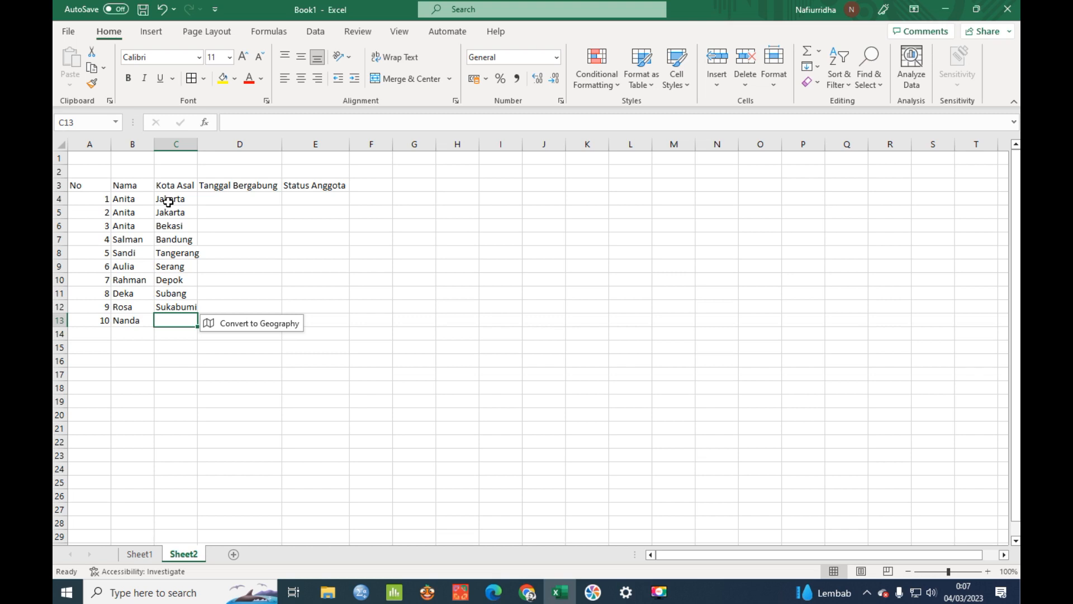
type("Suray")
key("BackSpace")
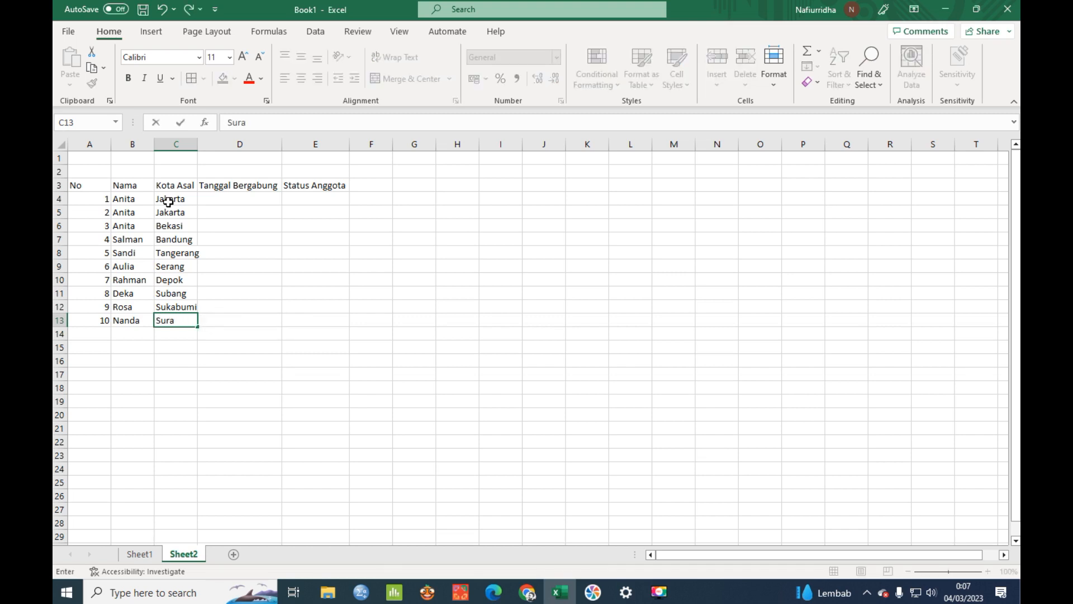
type("a")
key("BackSpace")
type("b ay")
key("BackSpace")
key("BackSpace")
key("BackSpace")
type("aya")
key("Return")
left_click_drag(197, 141, 202, 140)
Step: Enter the Tanggal Bergabung dates 1 January 2020 in D4 and 1 April 2020 in D5
left_click(251, 239)
left_click(250, 199)
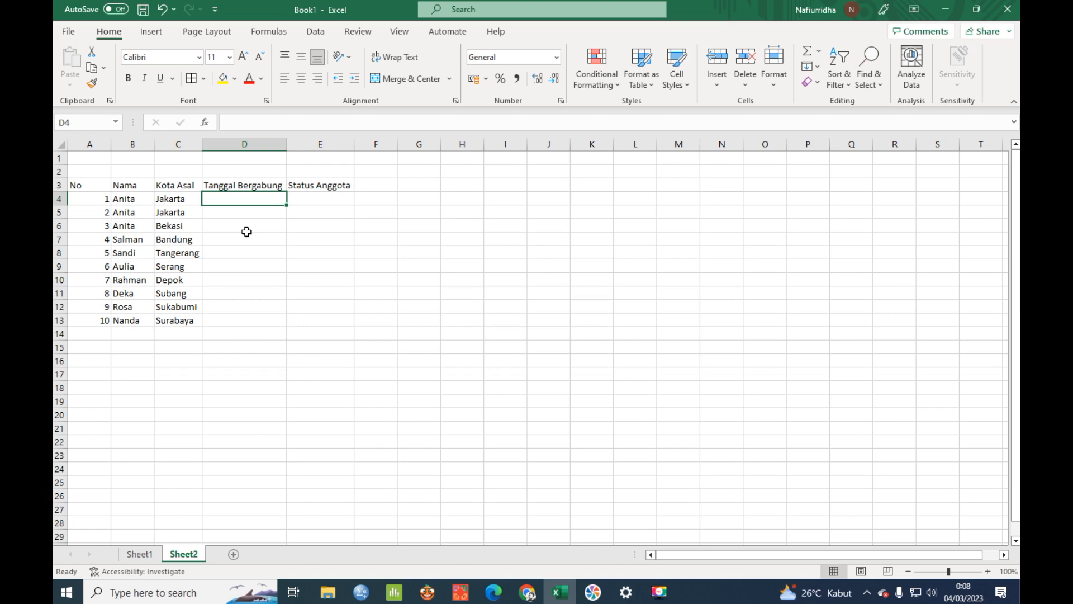
type("1-jan")
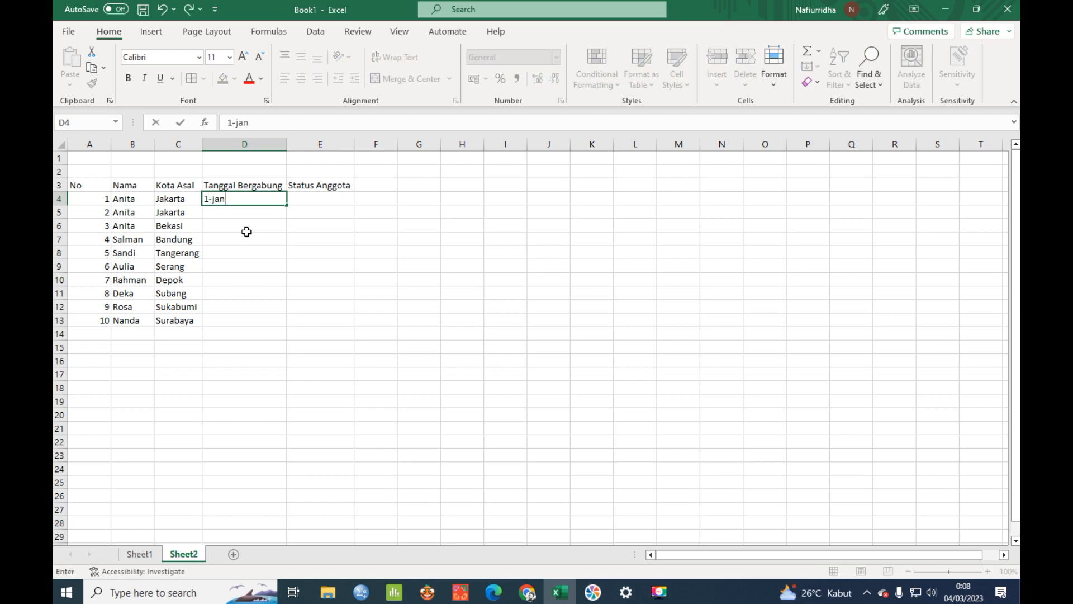
type("-2020")
key("Return")
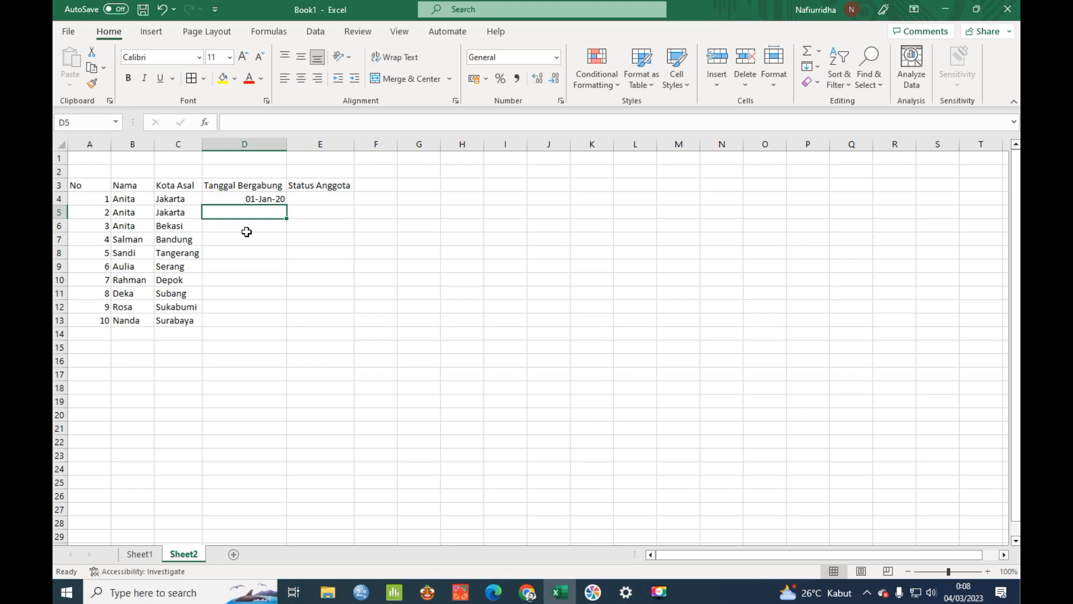
type("1-April")
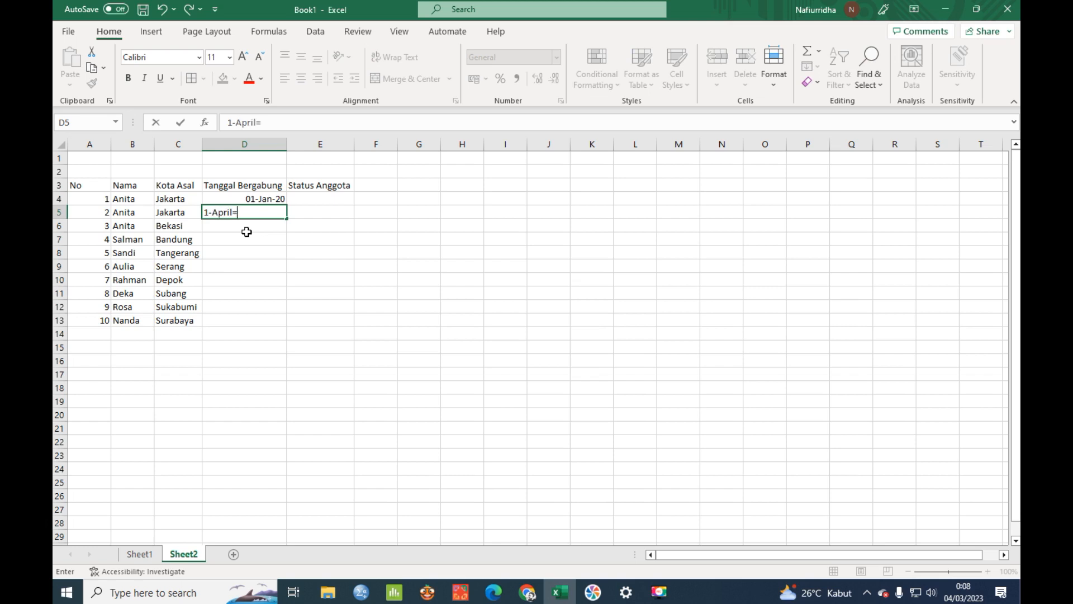
type("-2020")
key("Return")
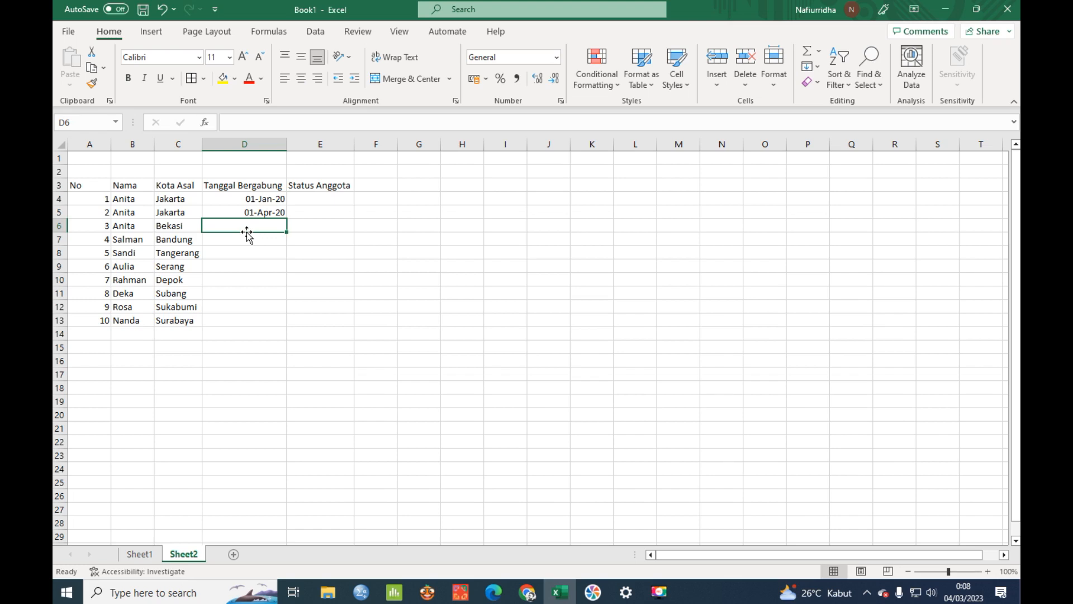
Step: Enter the join dates 1 April 2020 in D6 and 1 February 2020 in D7
type("01-")
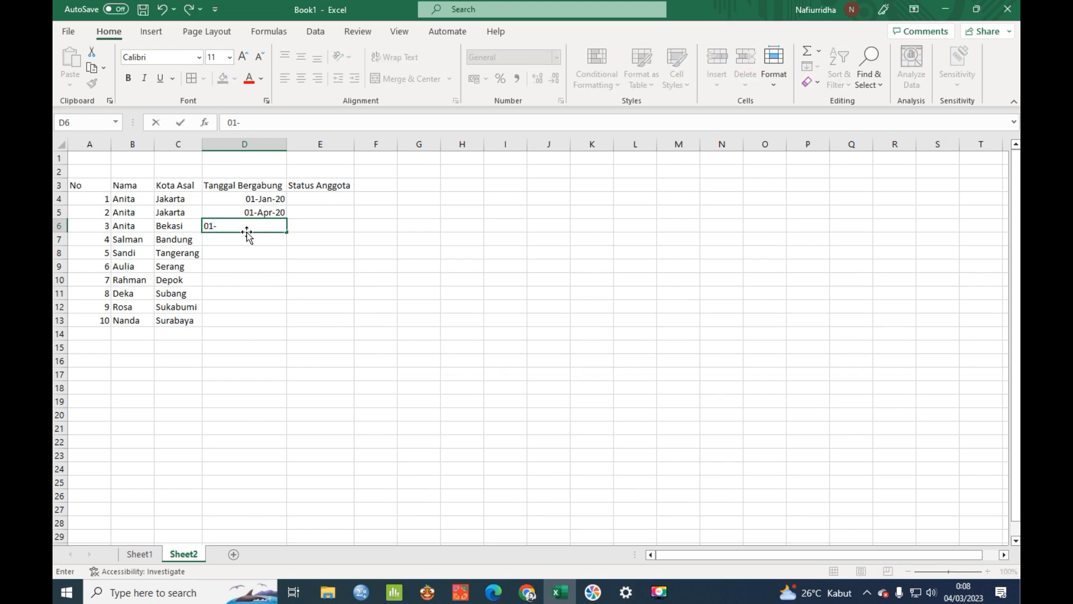
type("April-2020")
key("Return")
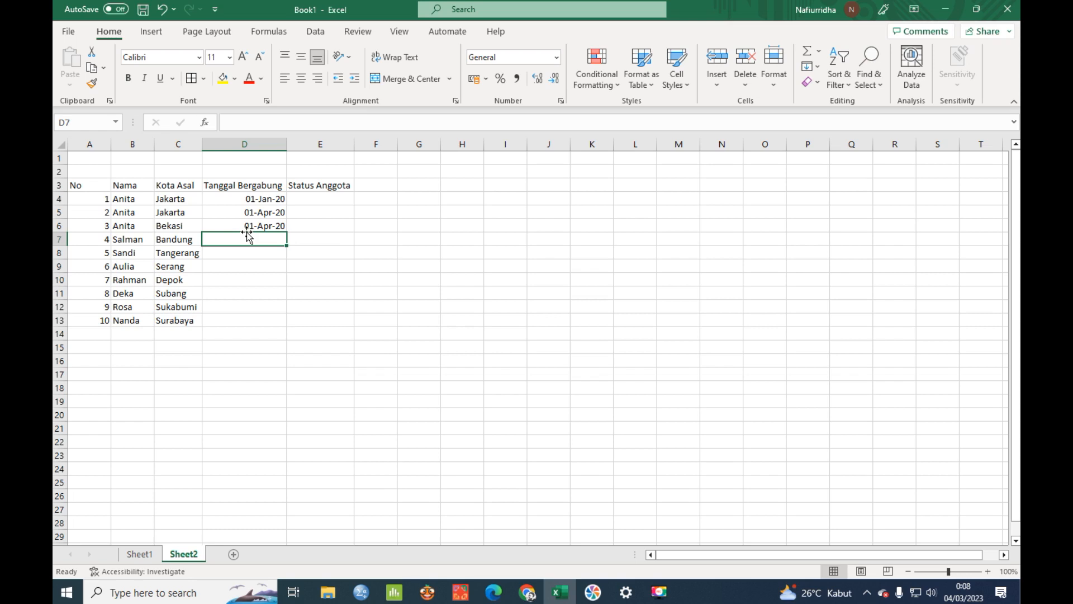
type("1-")
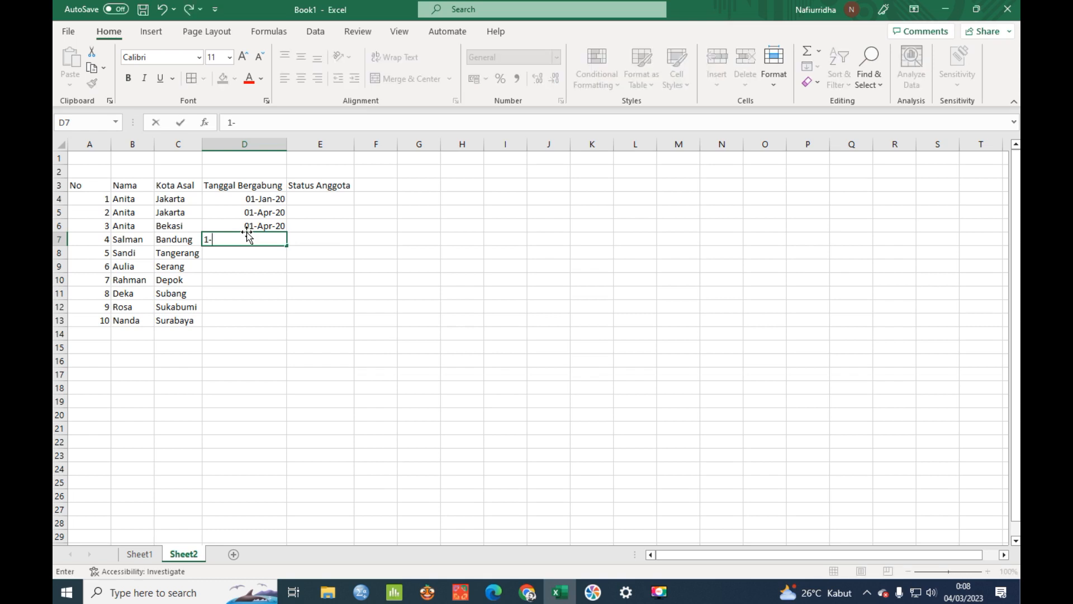
type("Feb-2020")
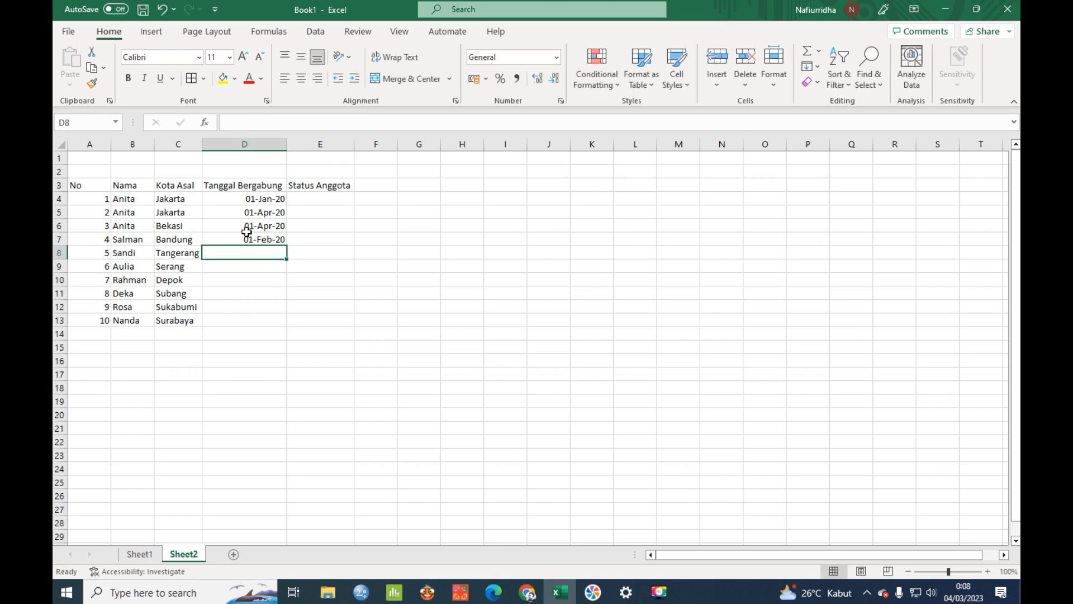
Step: Enter 19 February 2020 as the fifth member's join date in D8
type("1")
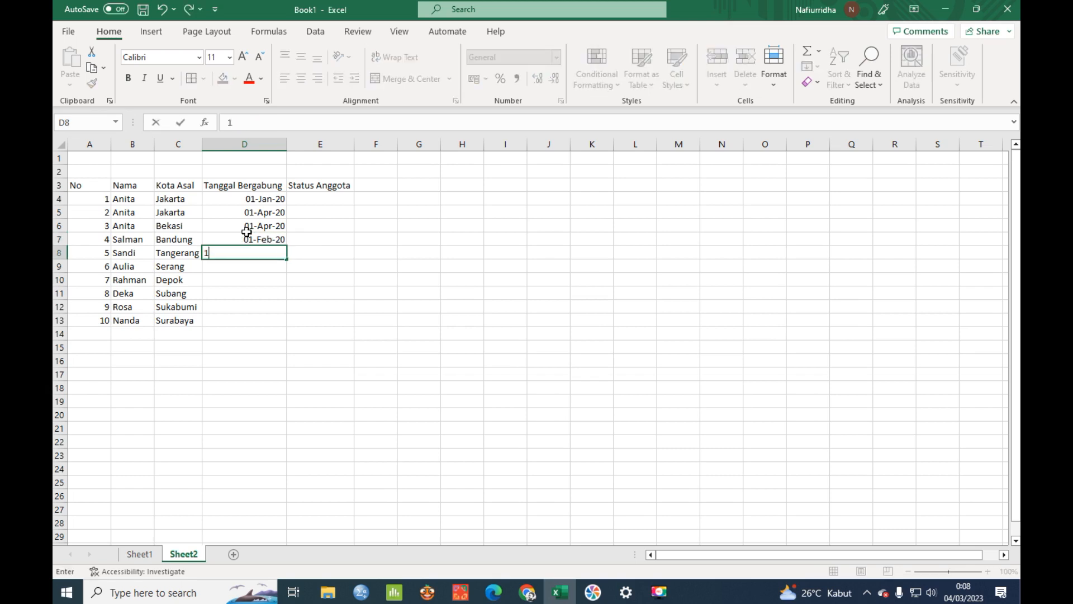
type("9")
type("-4")
key("BackSpace")
key("BackSpace")
type("-Feb")
type("ruary=")
type("-2020")
key("Return")
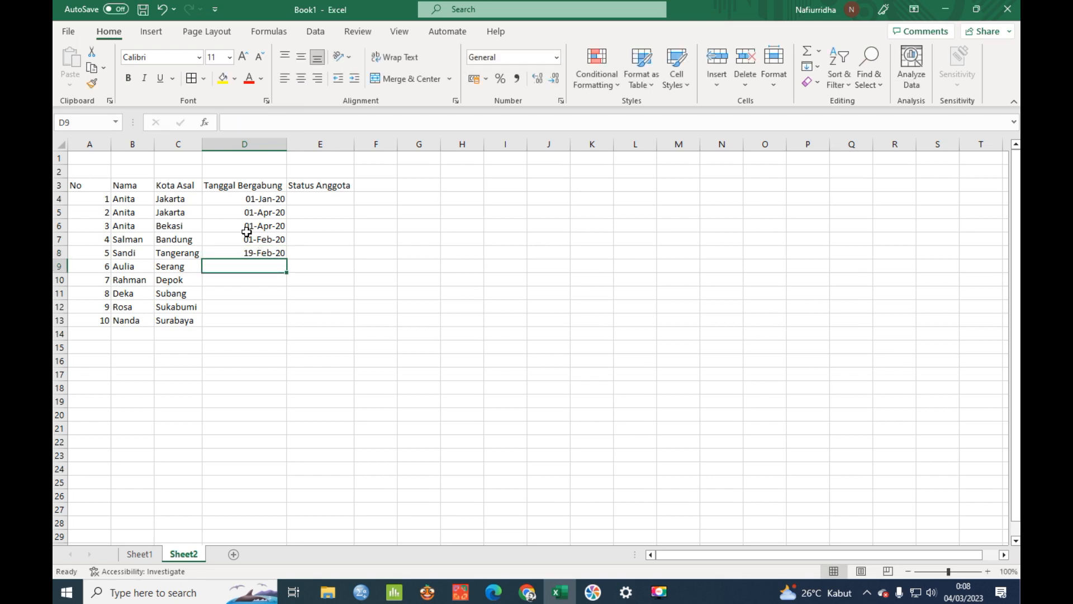
Step: Enter the join dates 11 January 2020 in D9 and 13 January 2020 in D10
type("11-")
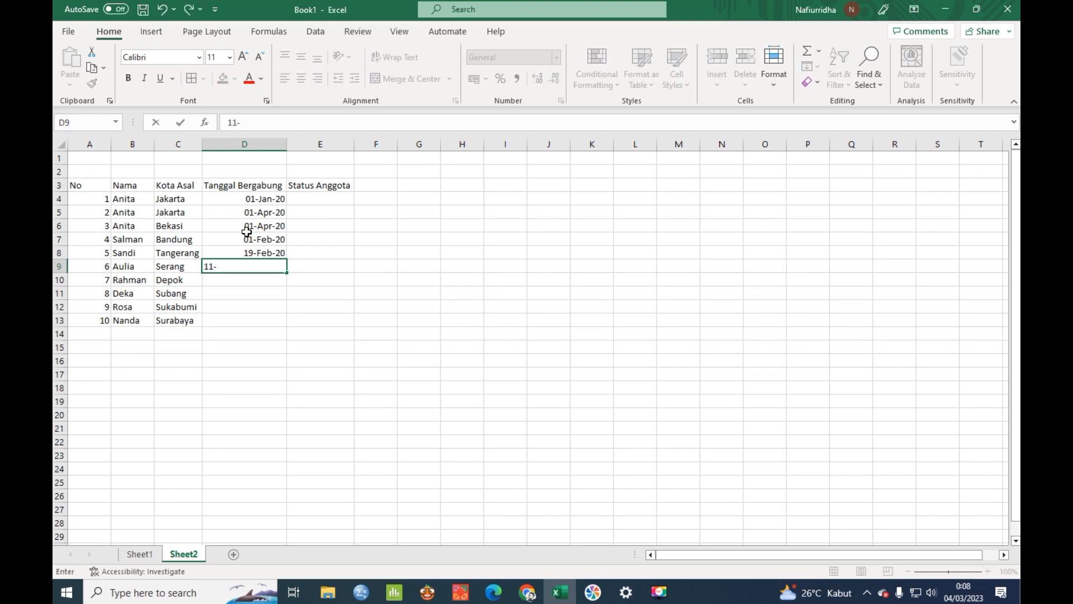
type("January-2020")
key("Return")
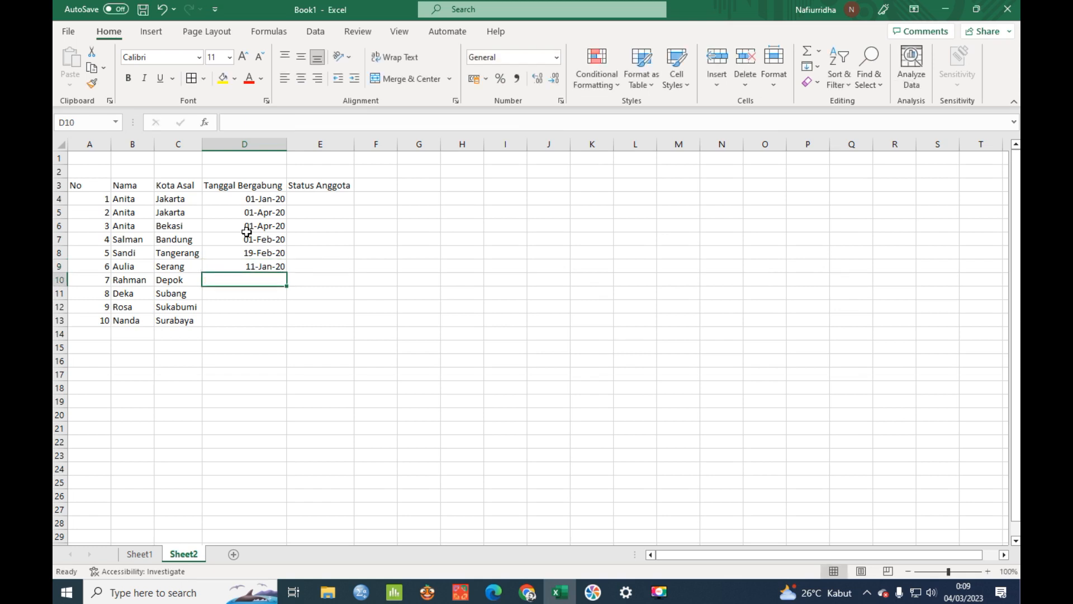
type("13-Jan-2020")
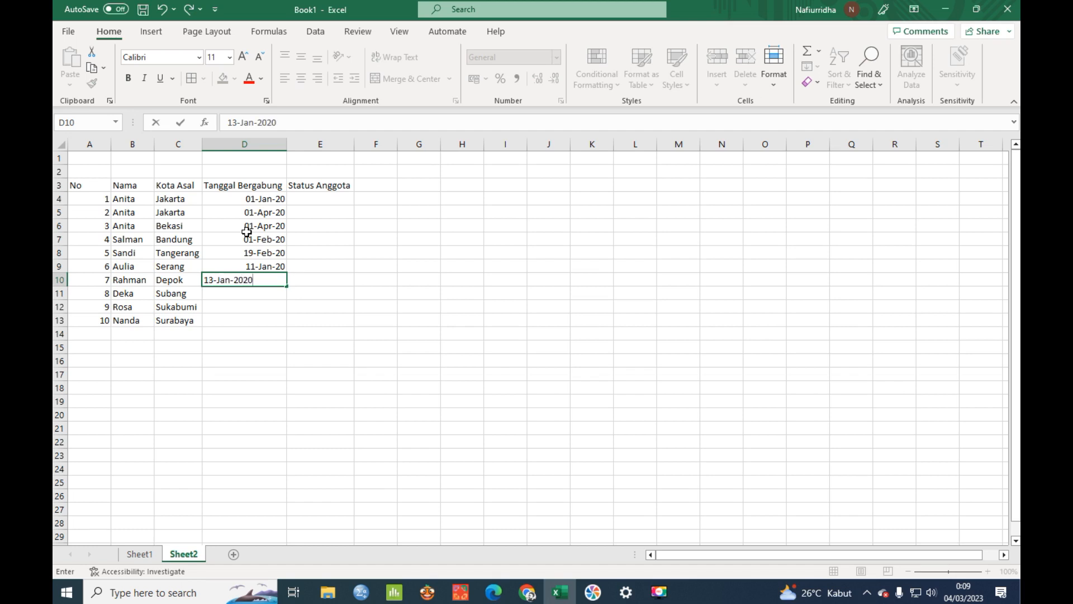
key("Return")
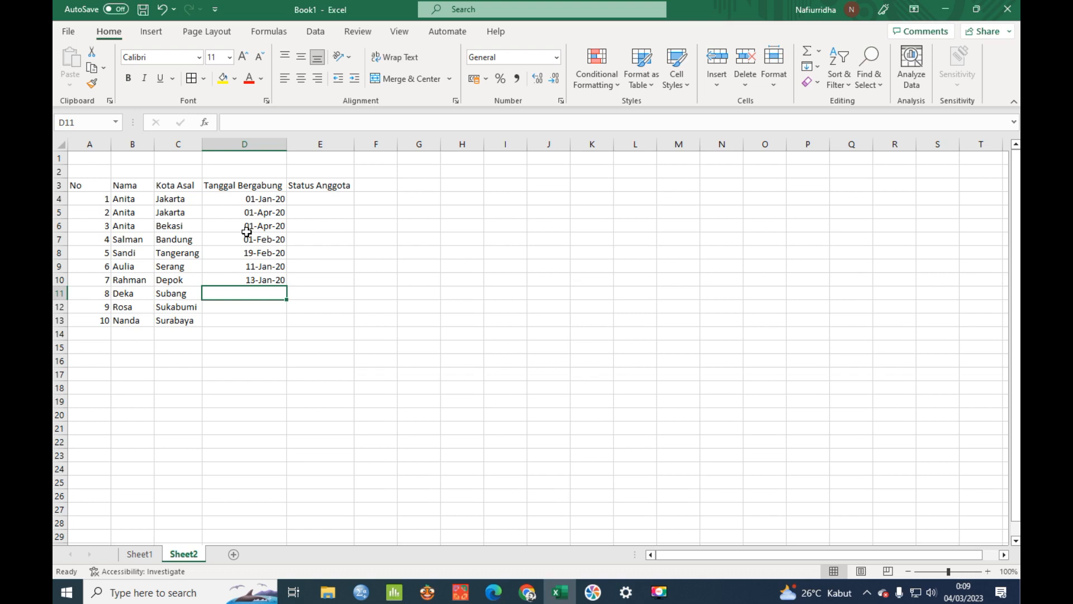
Step: Enter the join dates 1 January 2019 in D11 and 12 December 2019 in D12
type("01-J")
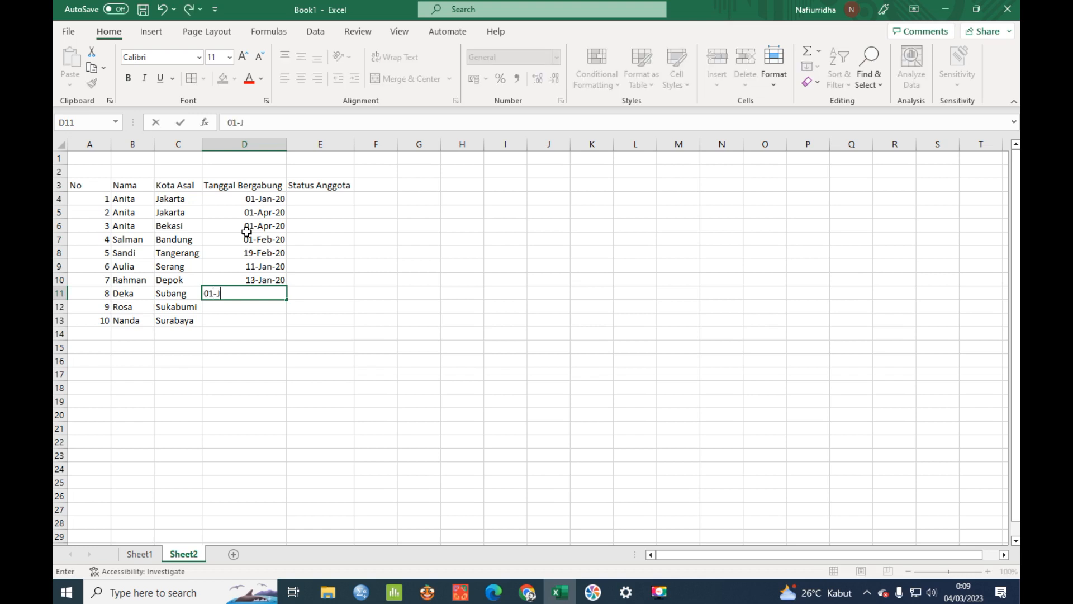
type("an-2019")
key("Return")
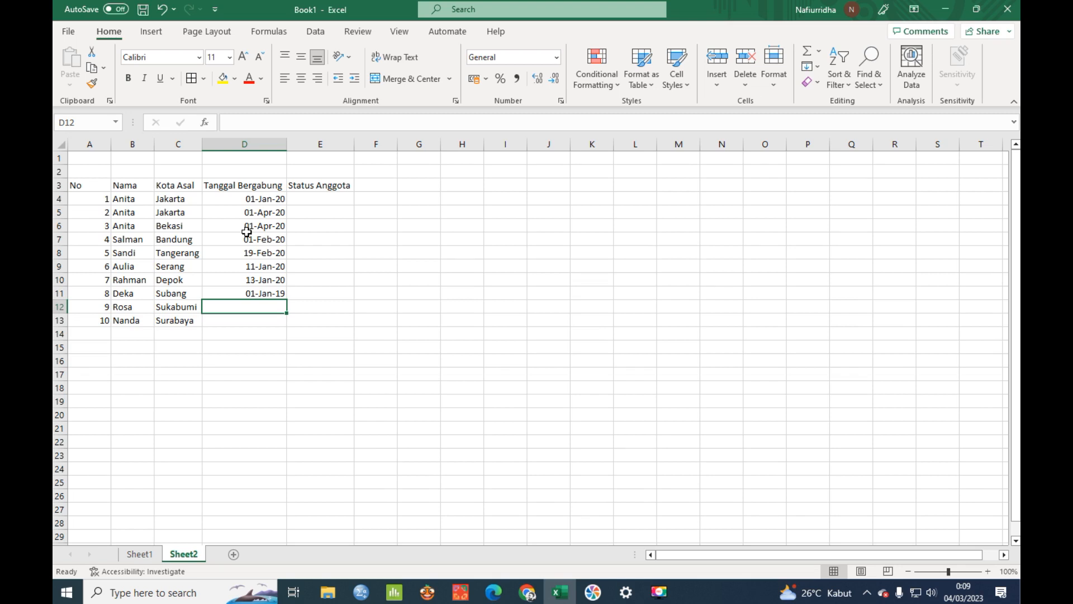
type("0")
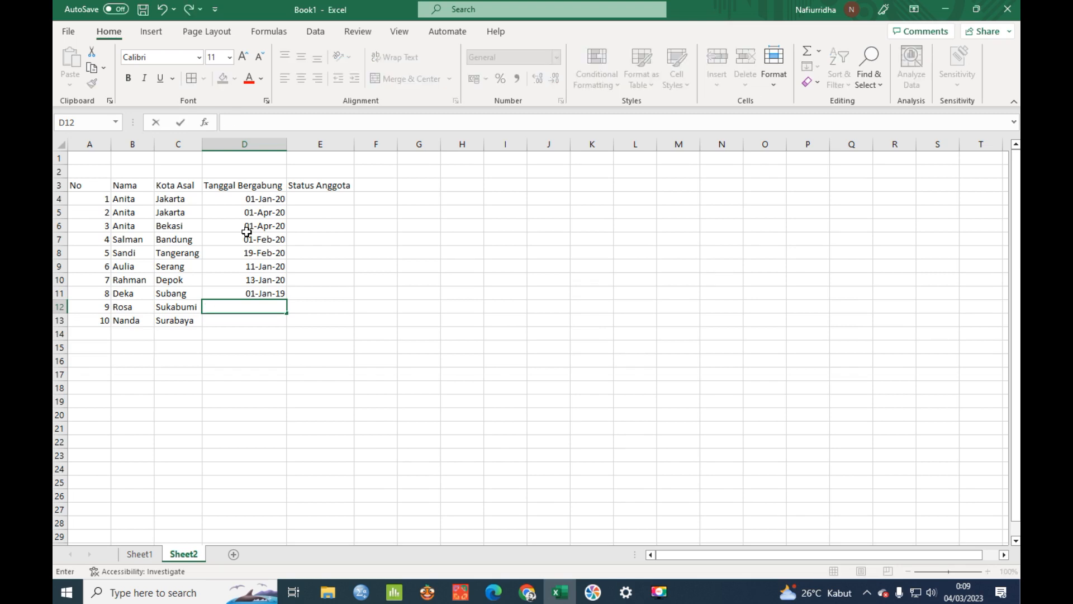
type("12-Dec-20")
type("2-Dec-")
type("19")
key("Return")
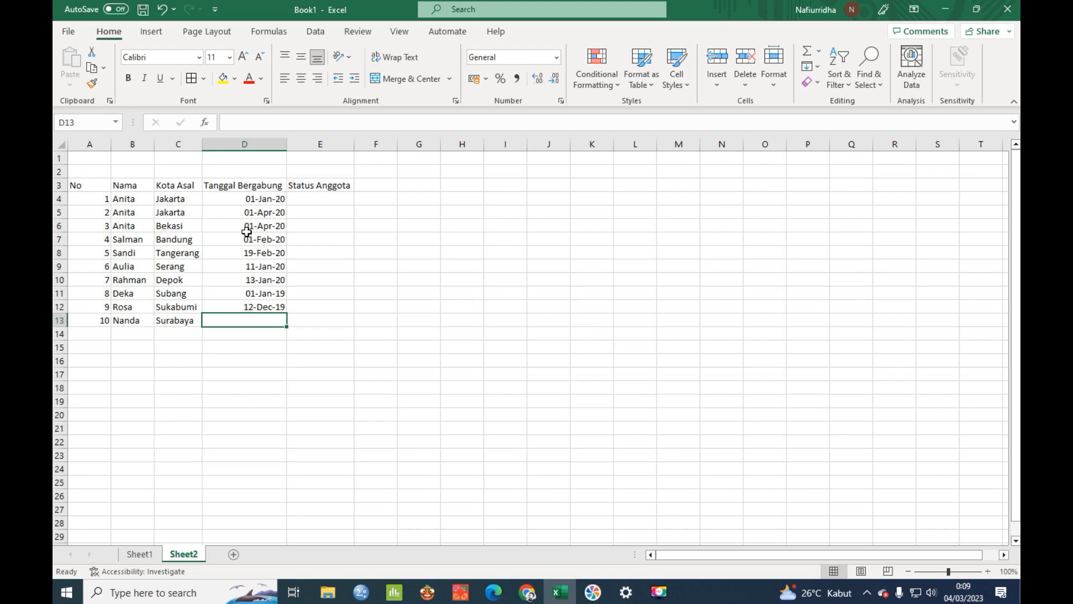
Step: Enter 6 June 2020 as the tenth member's join date in D13
type("06")
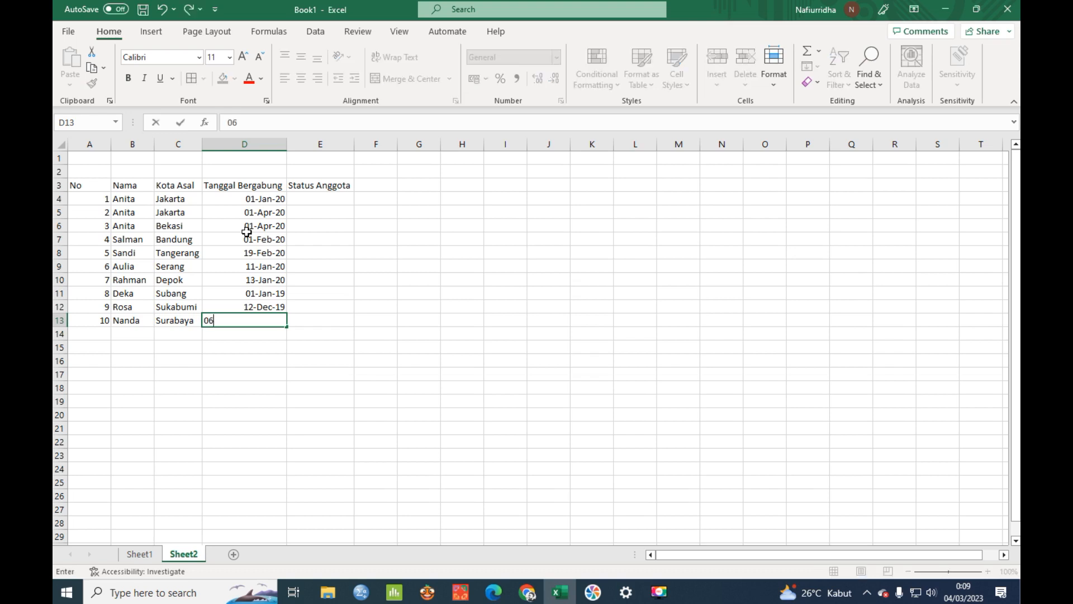
type("-Jun")
type("i")
type("-20")
type("19")
key("BackSpace")
key("BackSpace")
type("20")
key("Return")
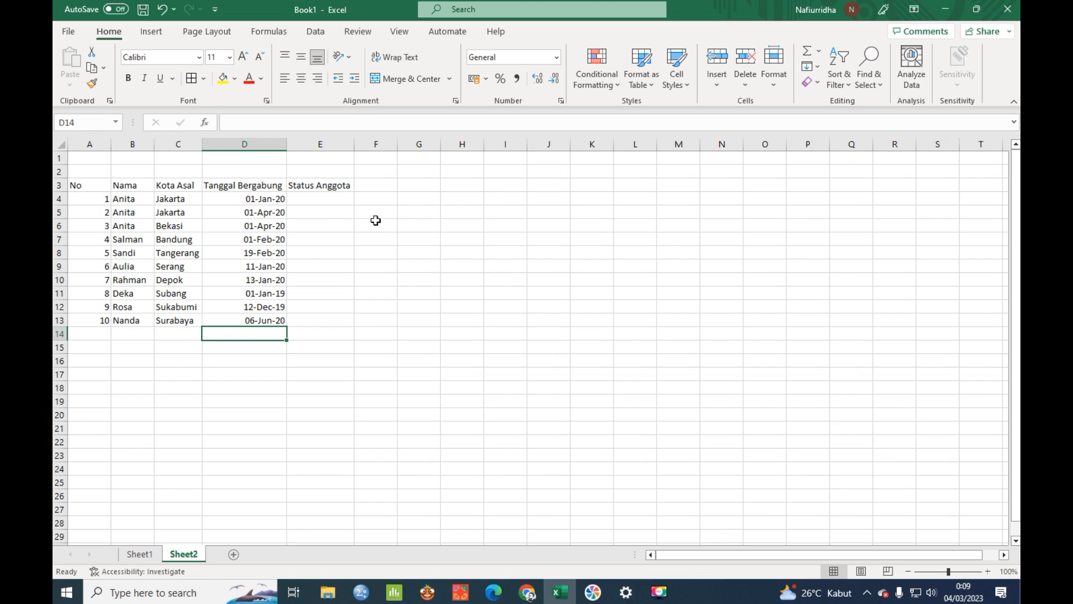
left_click(337, 202)
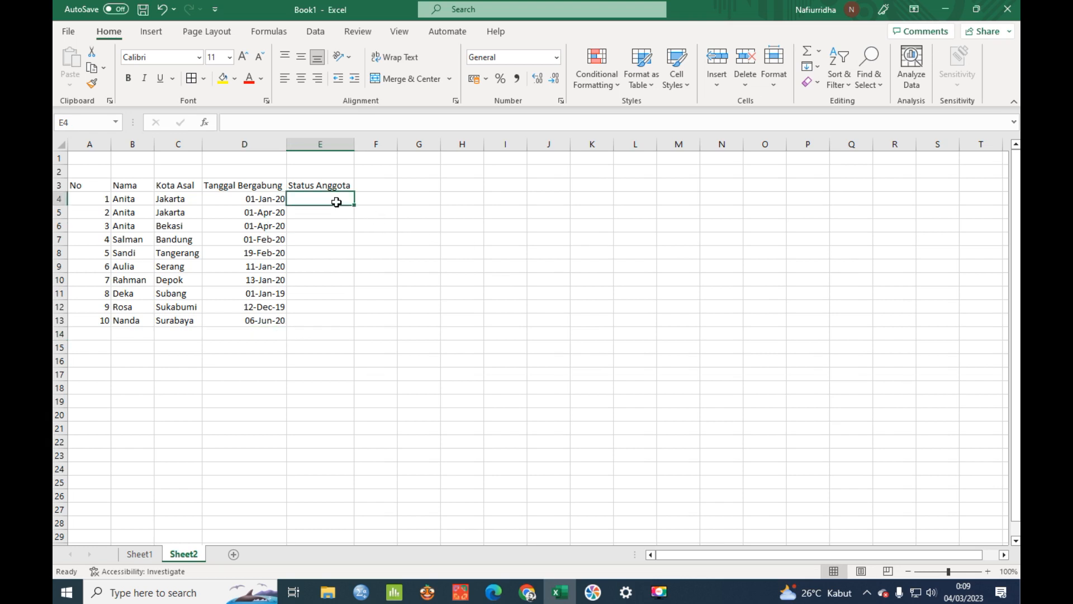
type("Tetap")
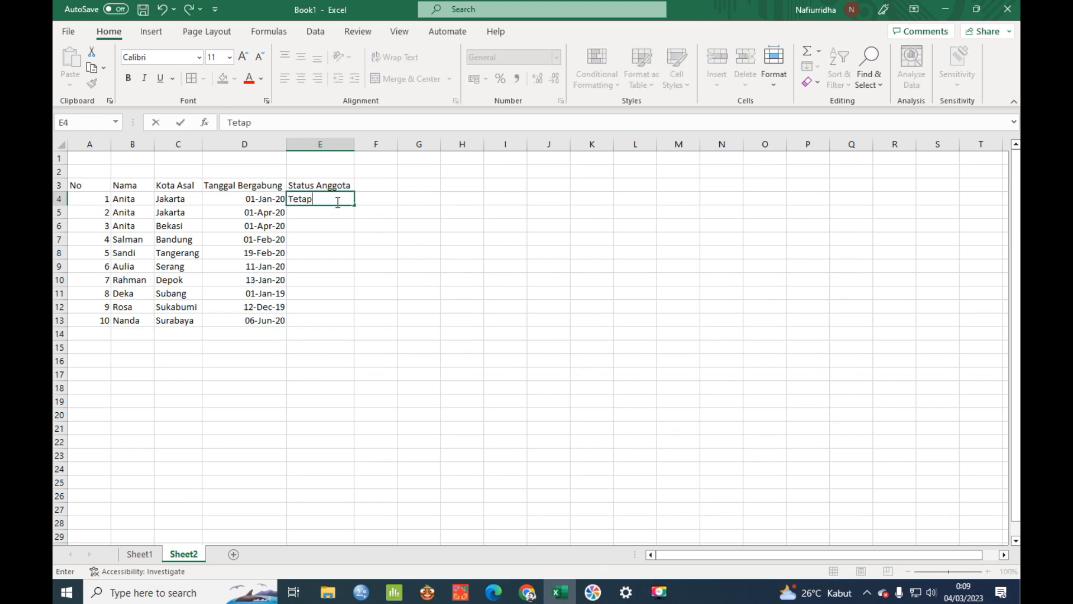
key("Return")
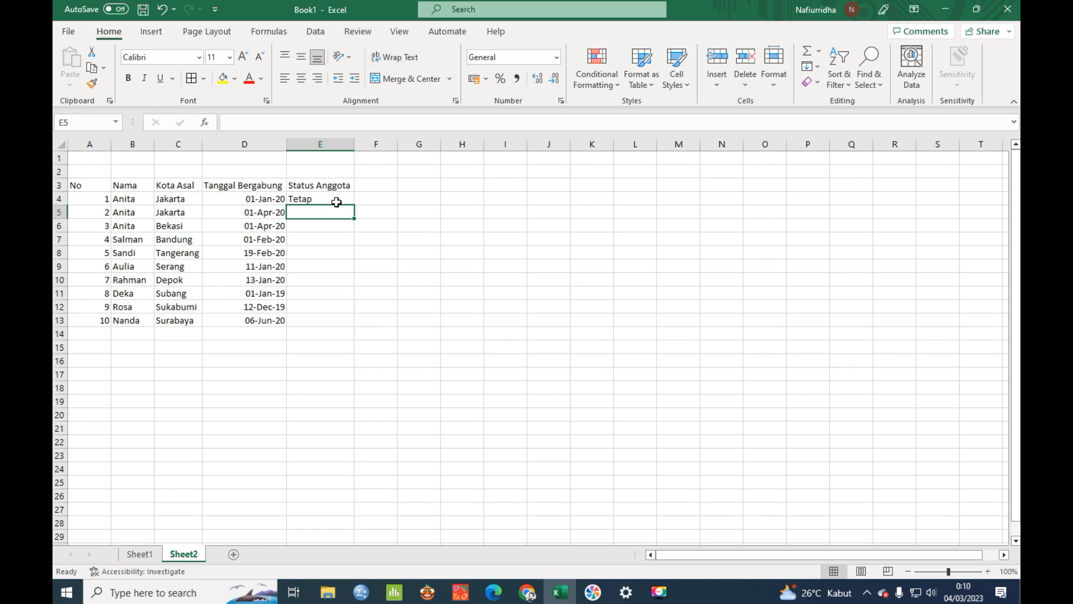
left_click(337, 201)
key("Delete")
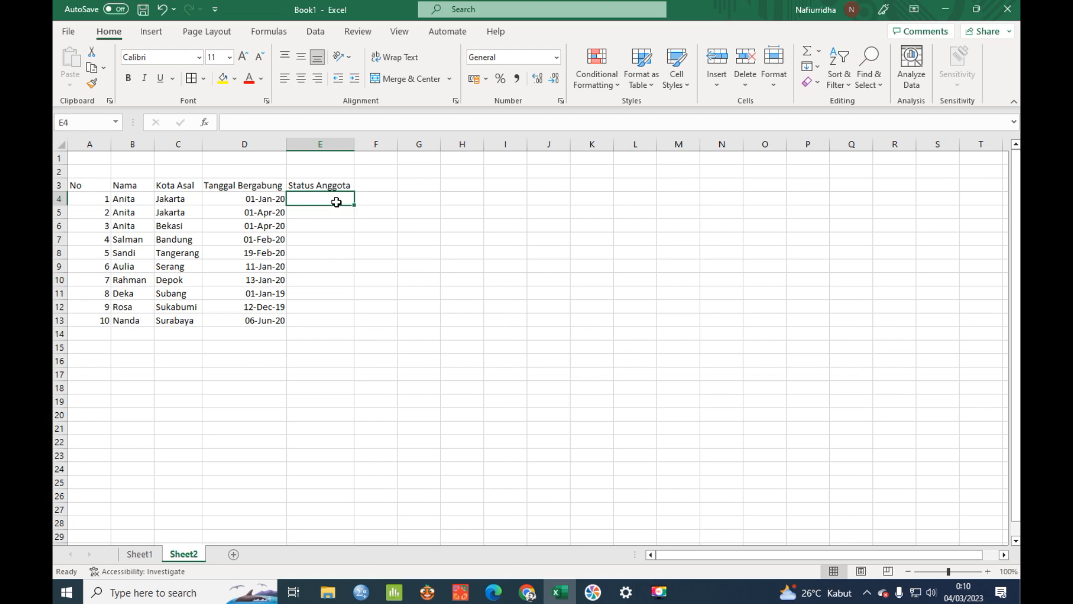
Step: Enter the member statuses Gold, Silver, Gold and Silver for the first four members in E4:E7
type("Gold")
key("Return")
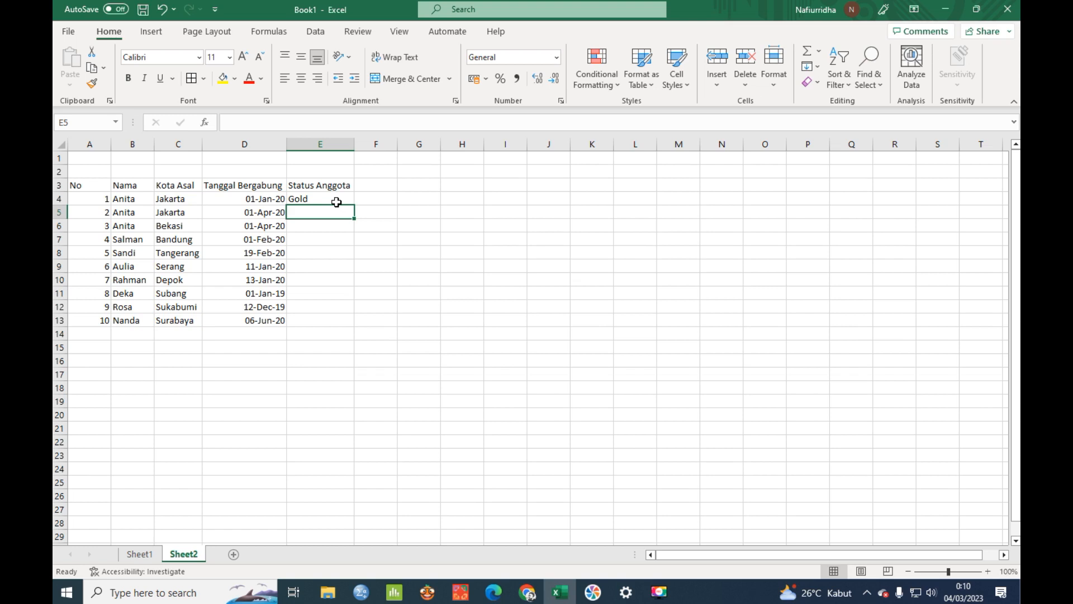
type("Silver")
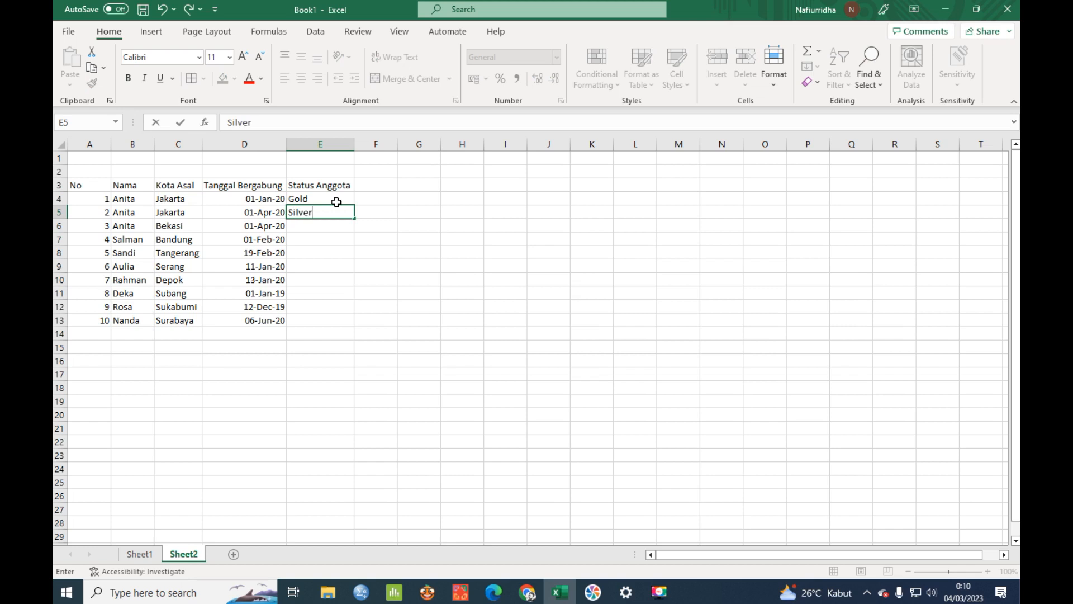
key("Return")
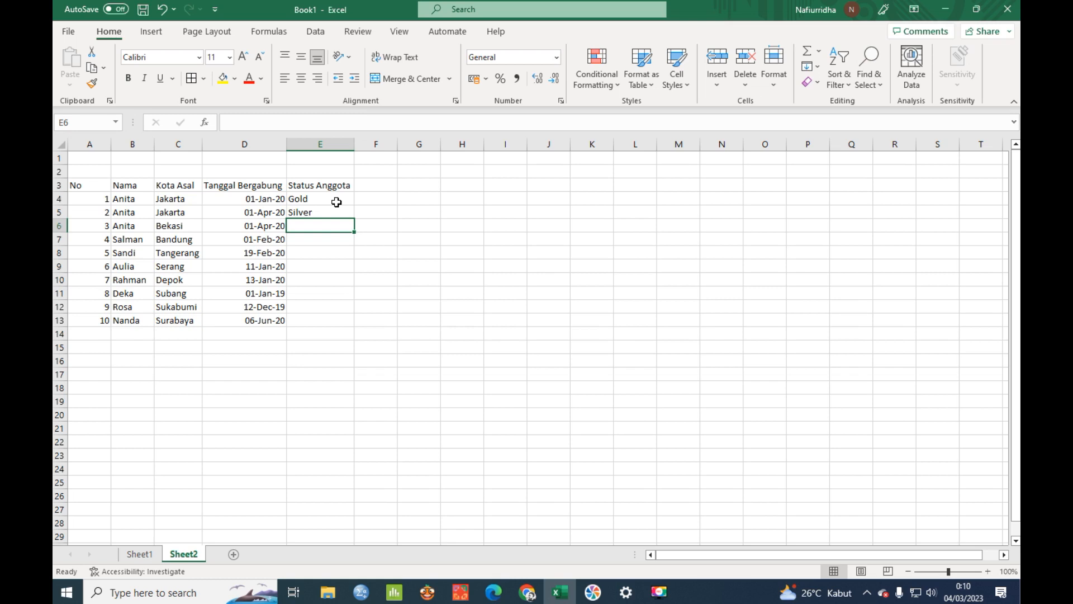
type("Gold")
key("Return")
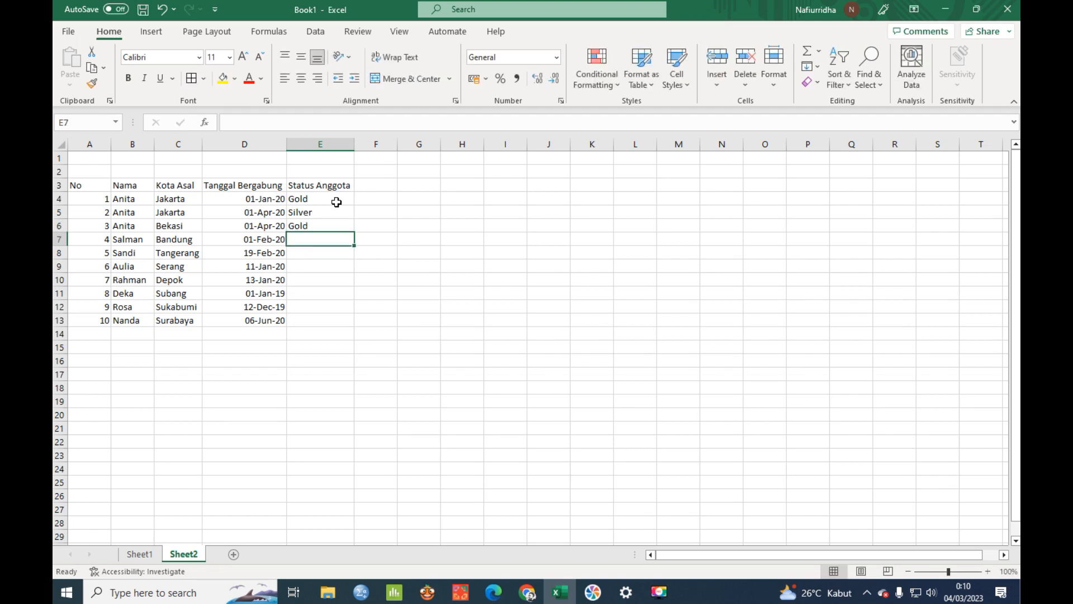
type("Silver")
key("Return")
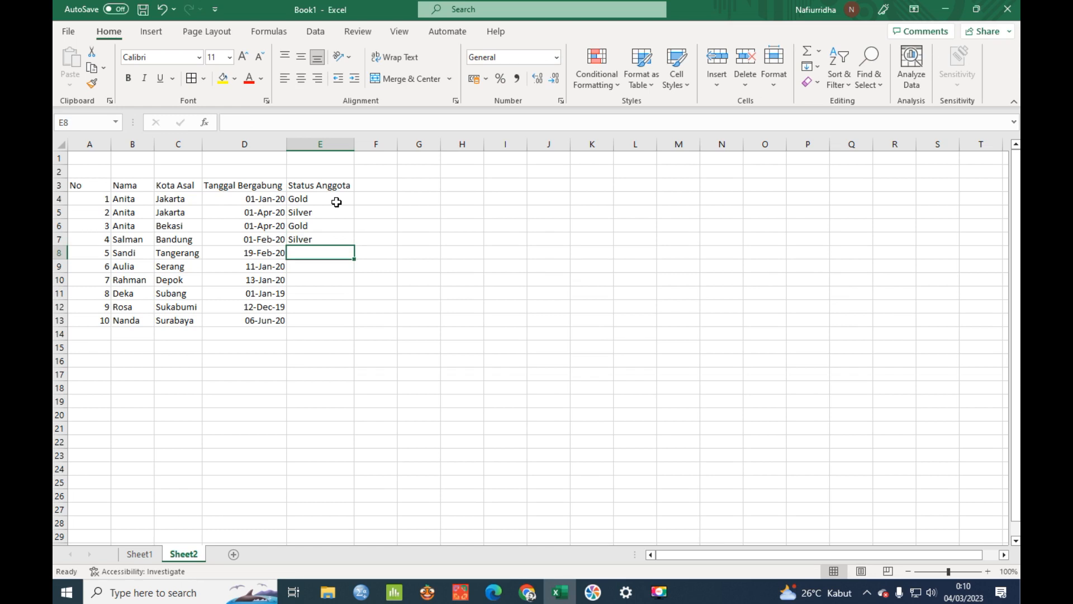
Step: Enter the statuses Gold, Silver, Silver, Gold, Silver and Gold for the remaining six members in E8:E13
type("Gold")
key("Return")
type("Silver")
key("Return")
type("Silver")
key("Return")
type("Gold")
key("Return")
type("Silver")
key("Return")
type("Gold")
key("Return")
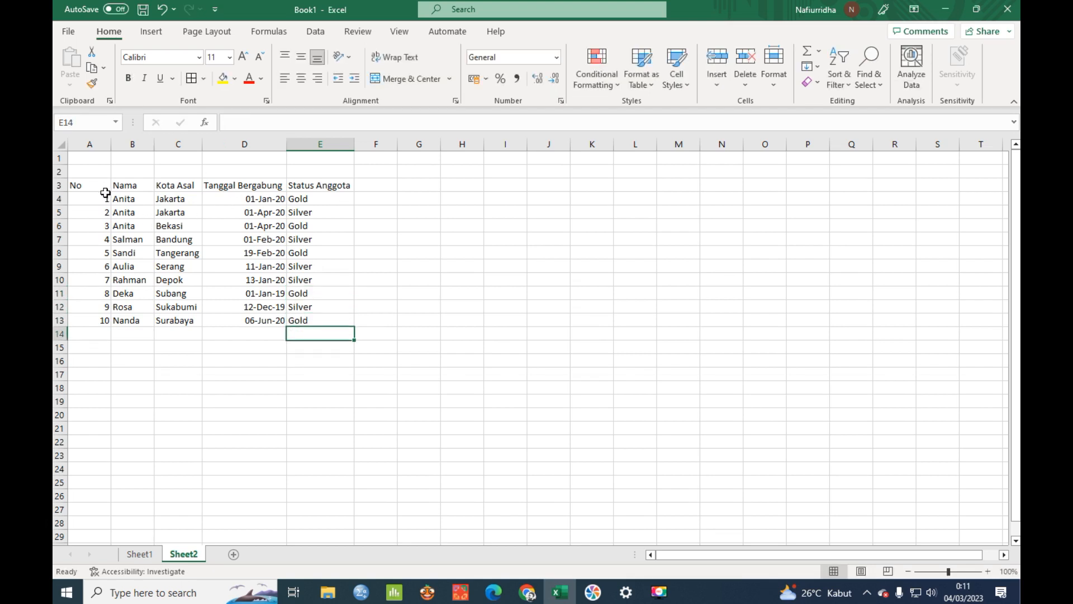
Step: Centre the contents of columns A to E both horizontally and vertically
left_click(90, 145)
left_click_drag(90, 144, 320, 145)
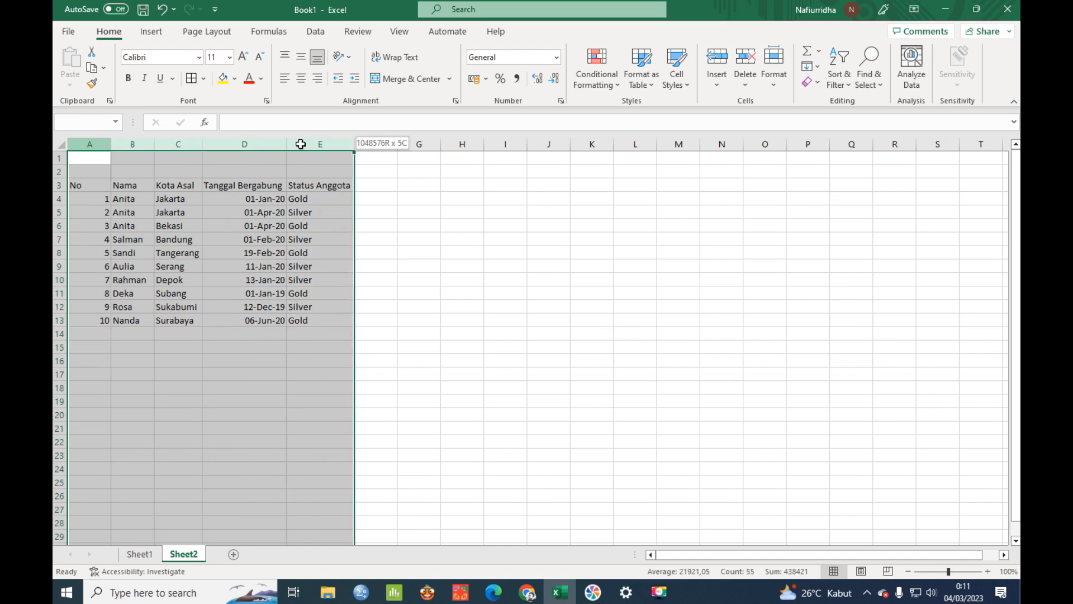
left_click(301, 78)
left_click(301, 57)
left_click(470, 230)
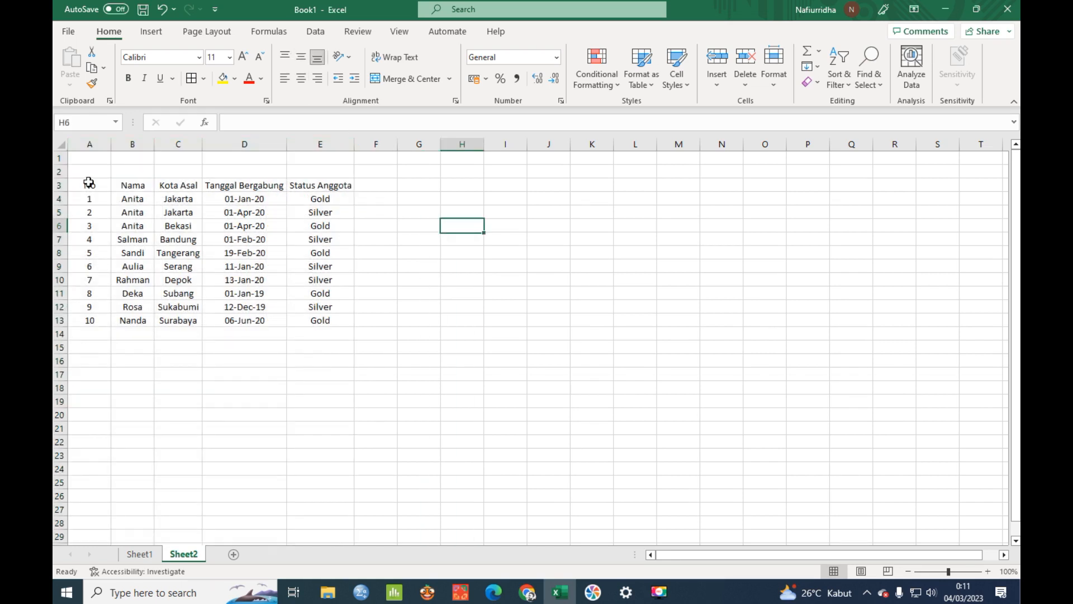
Step: Delete the two empty rows above the member table
left_click_drag(56, 171, 56, 161)
right_click(57, 164)
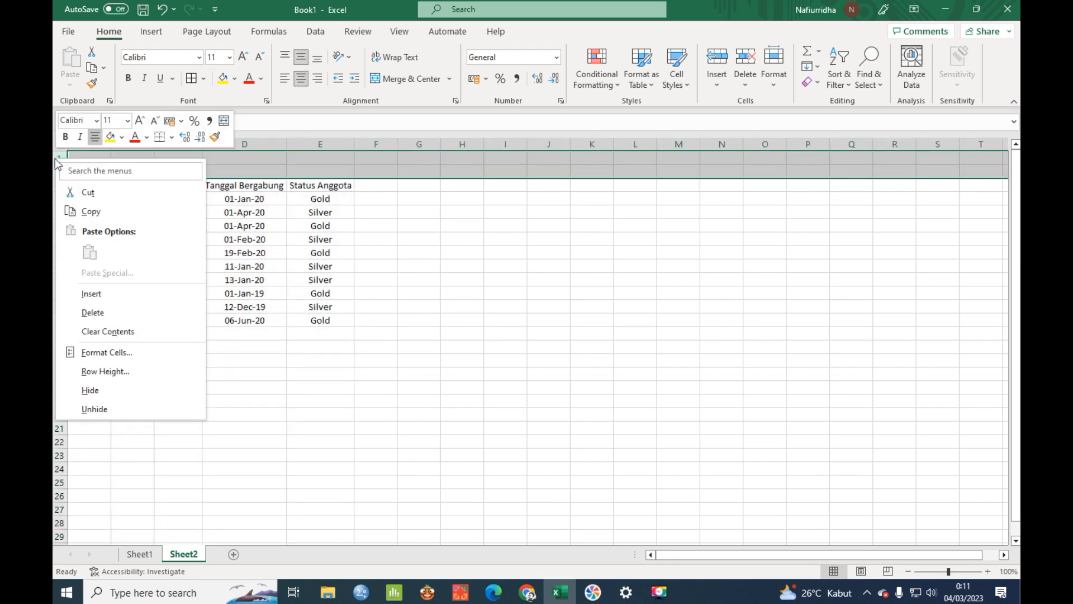
left_click(98, 313)
Step: Apply borders to all cells of the member table in A1:E11
left_click_drag(90, 159, 325, 289)
left_click(191, 78)
left_click(265, 343)
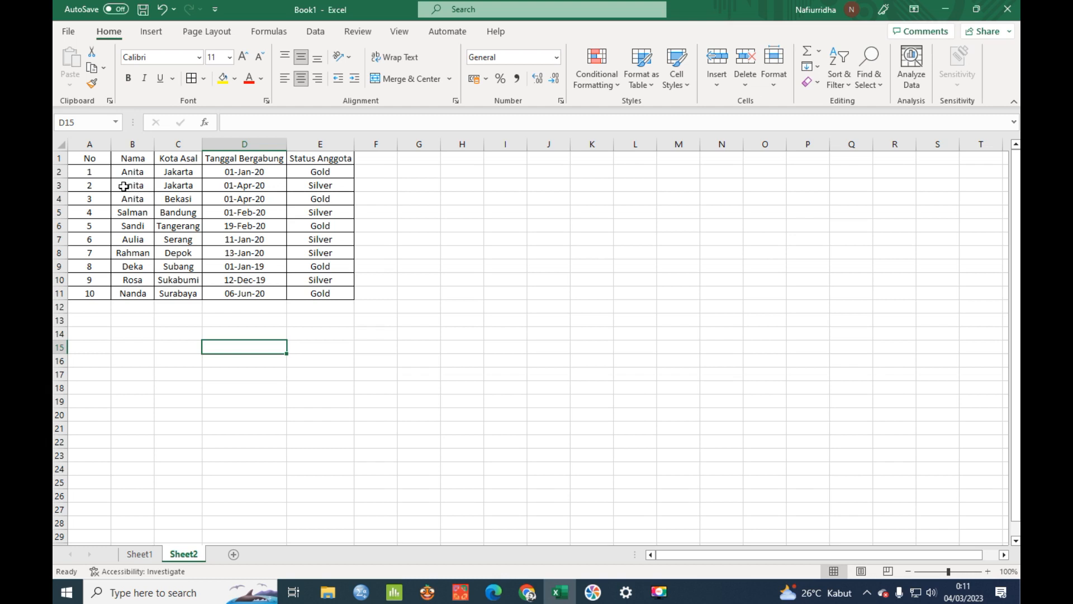
Step: Copy the headers Nama, Kota Asal and Tanggal Bergabung to B14:D14 as the start of a lookup table
left_click_drag(128, 158, 229, 155)
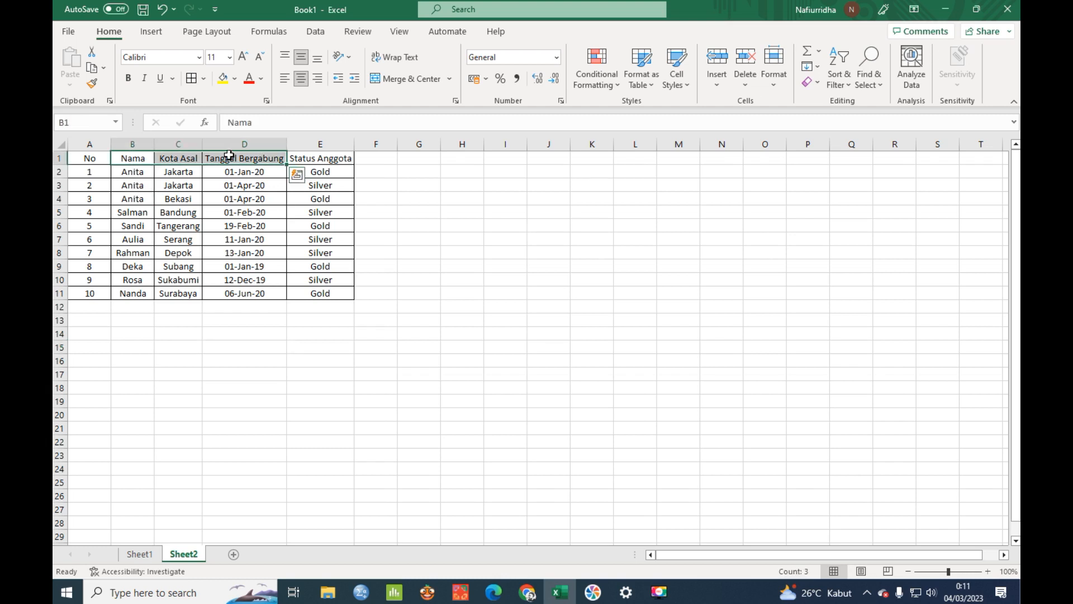
key("ctrl+c")
left_click(132, 332)
key("ctrl+v")
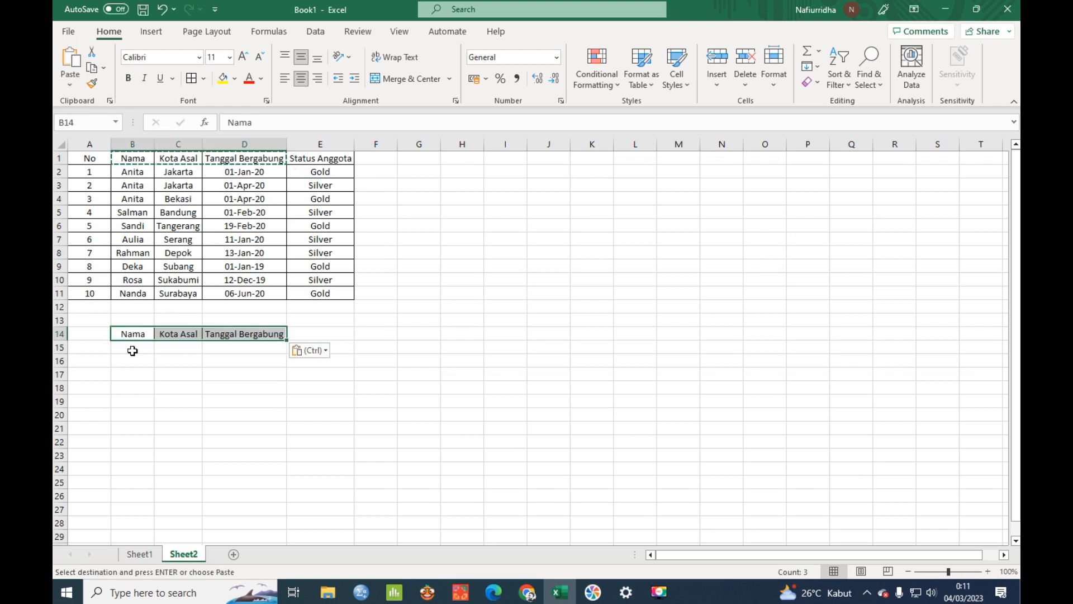
Step: Copy the third member's name and city from B4:C4 to B15:C15 as lookup criteria
left_click_drag(123, 198, 187, 199)
key("ctrl+c")
left_click(132, 344)
key("ctrl+v")
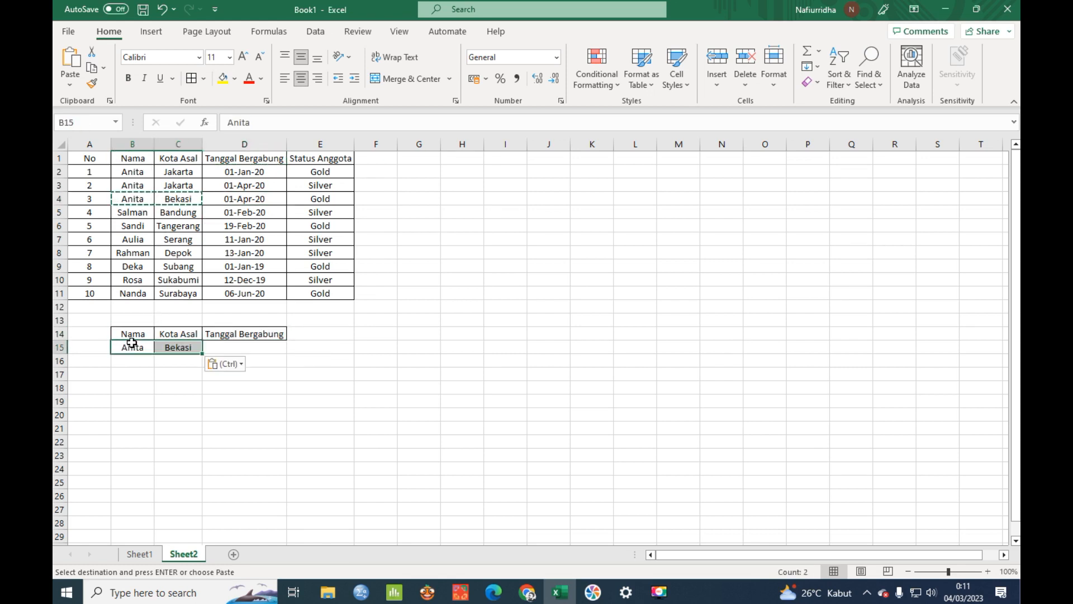
left_click(175, 438)
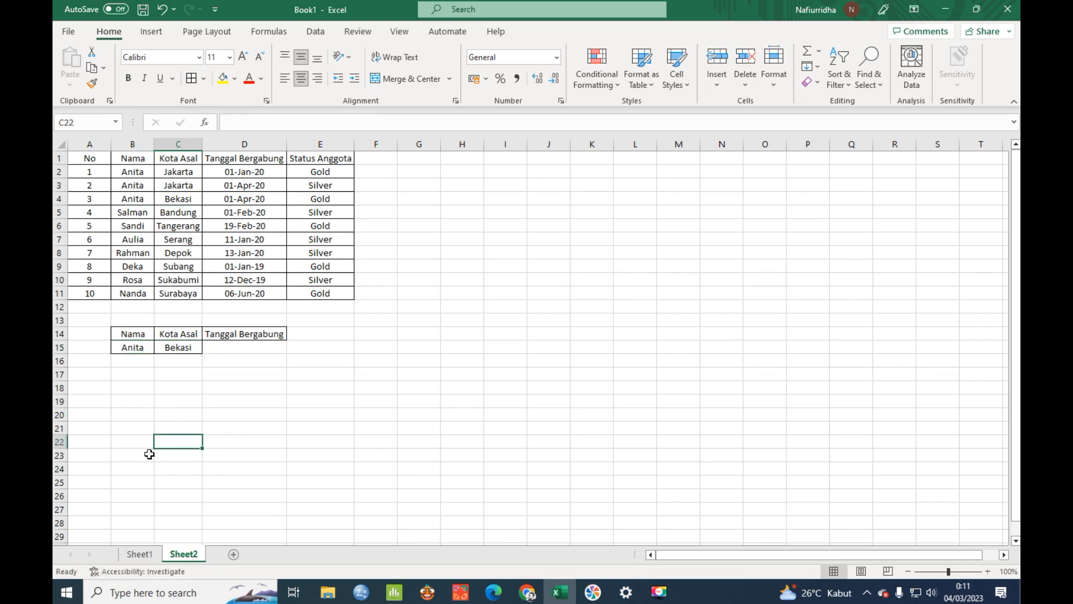
left_click(220, 345)
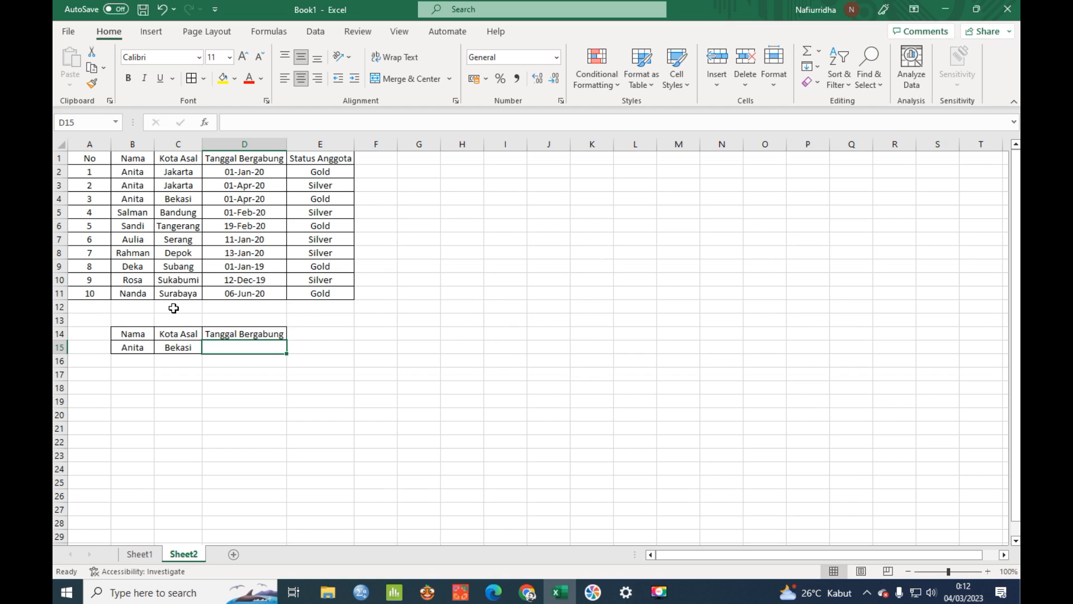
left_click(236, 332)
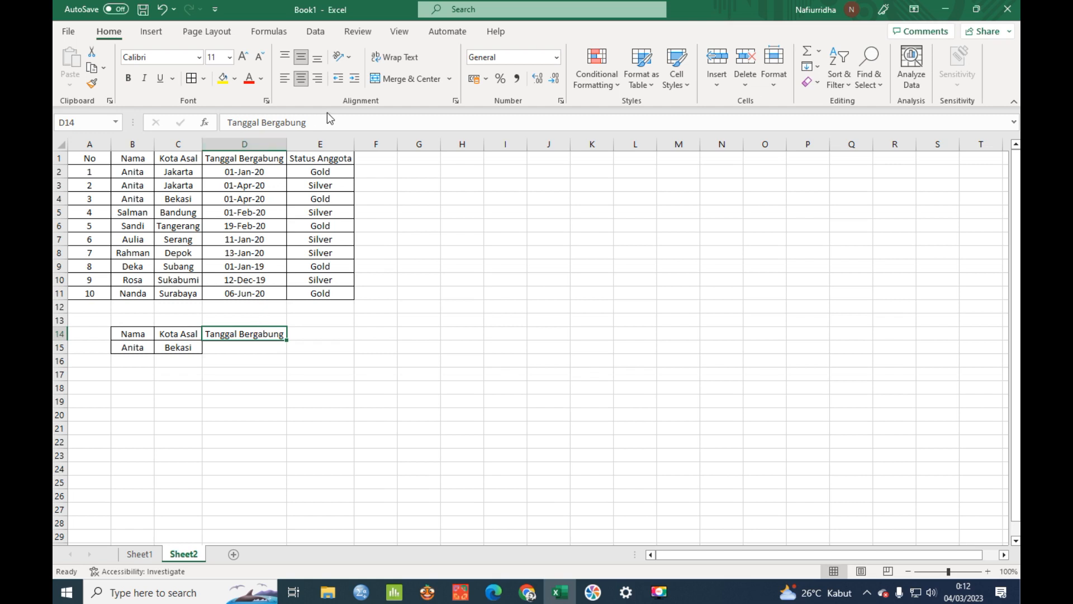
left_click(239, 347)
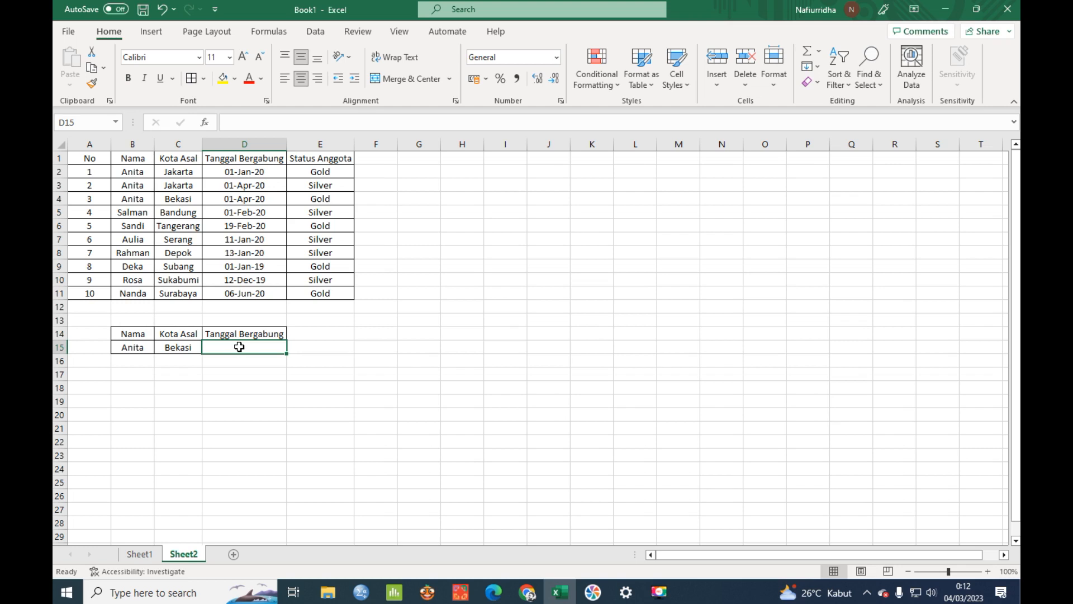
Step: Replace the lookup city in C15 with Jakarta, copied from C3
left_click(163, 185)
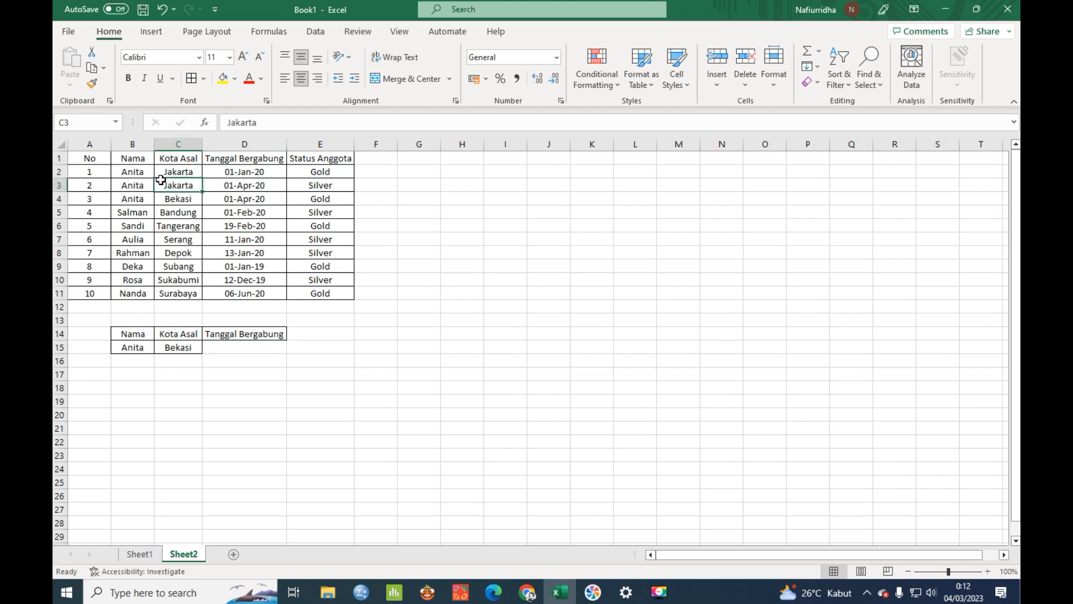
key("ctrl+c")
left_click(189, 348)
key("ctrl+v")
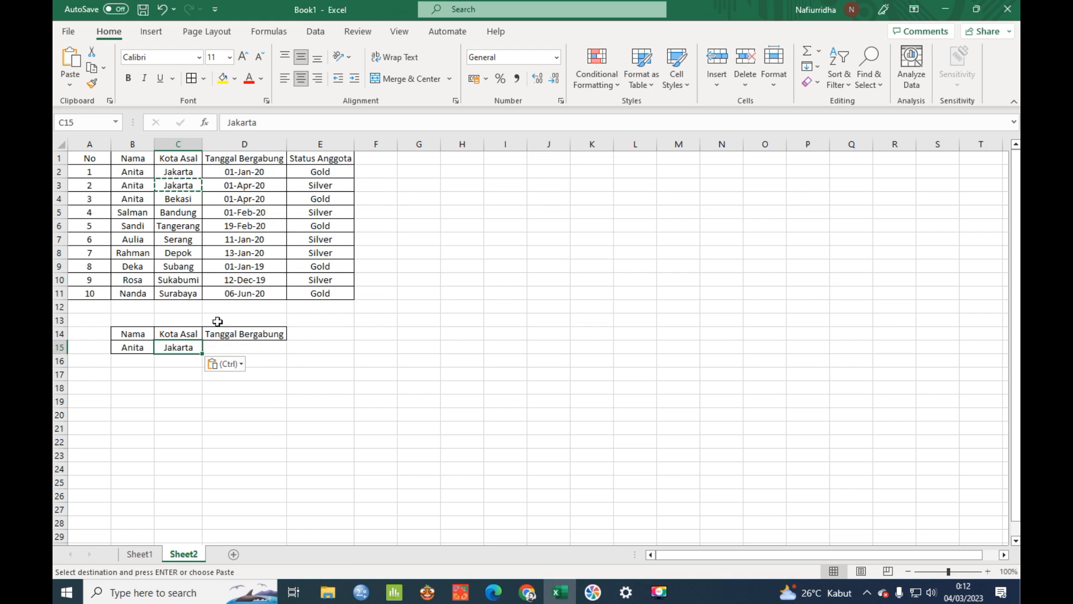
key("Escape")
Step: Enter "Setelah Feb-2020" as the join date criterion in D15
left_click(221, 346)
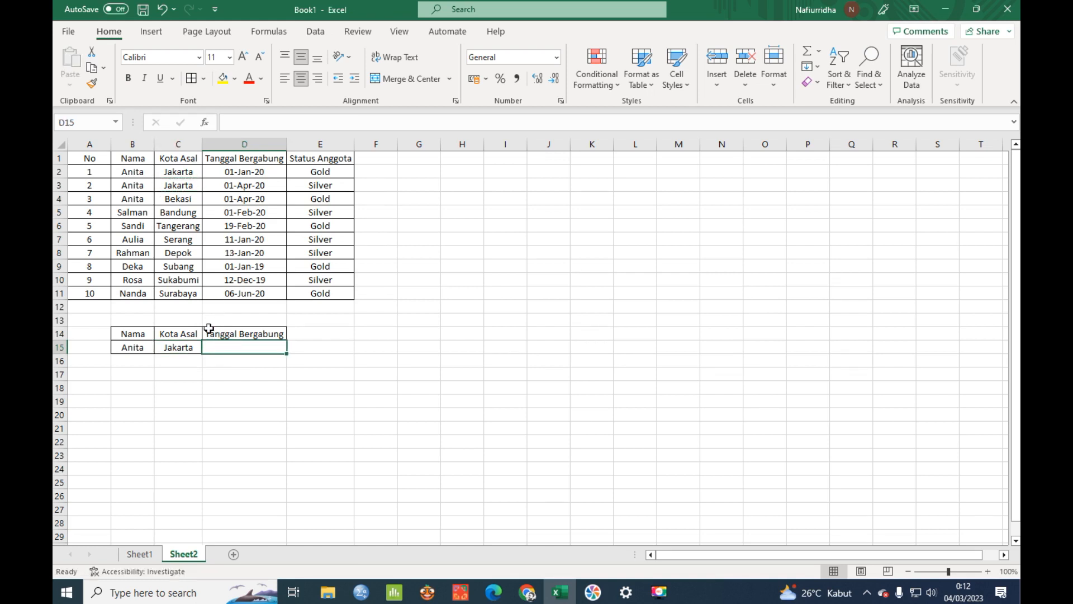
type("Setelah Feb-2020")
key("Return")
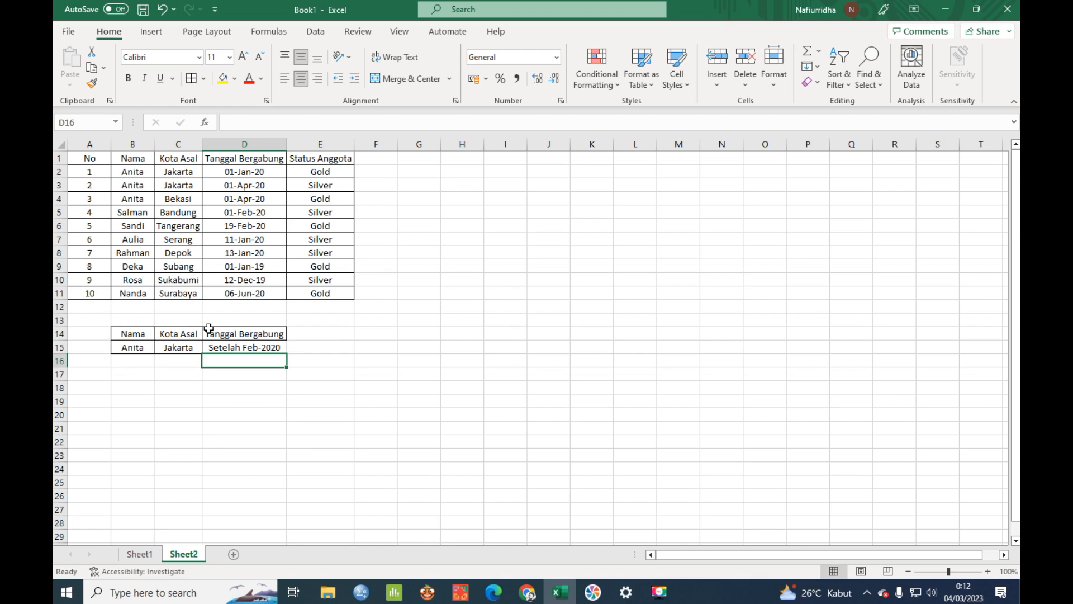
Step: Copy the Status Anggota header from E1 to E14 of the lookup table
left_click(292, 163)
key("ctrl+c")
left_click(331, 335)
key("ctrl+v")
Step: Apply borders to all cells of the lookup table in B14:E15
left_click_drag(130, 333, 321, 344)
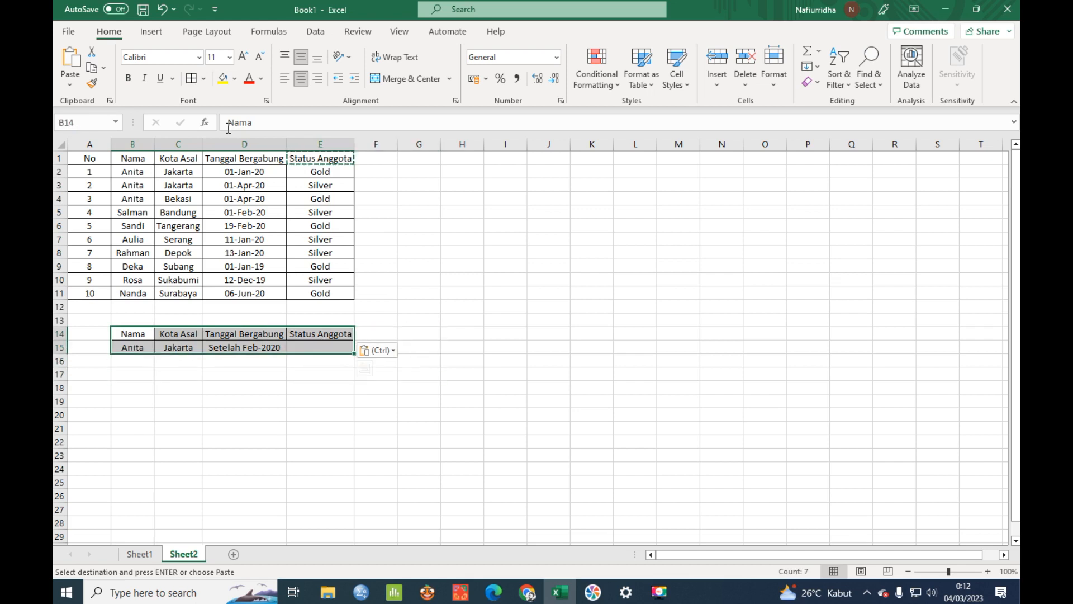
left_click(193, 79)
left_click(177, 398)
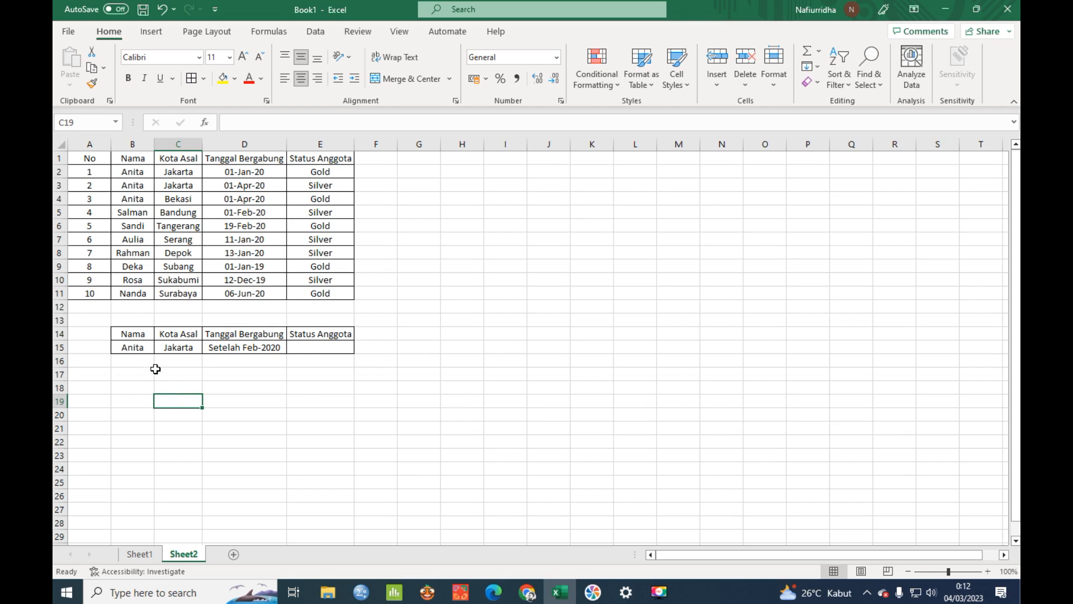
left_click(295, 417)
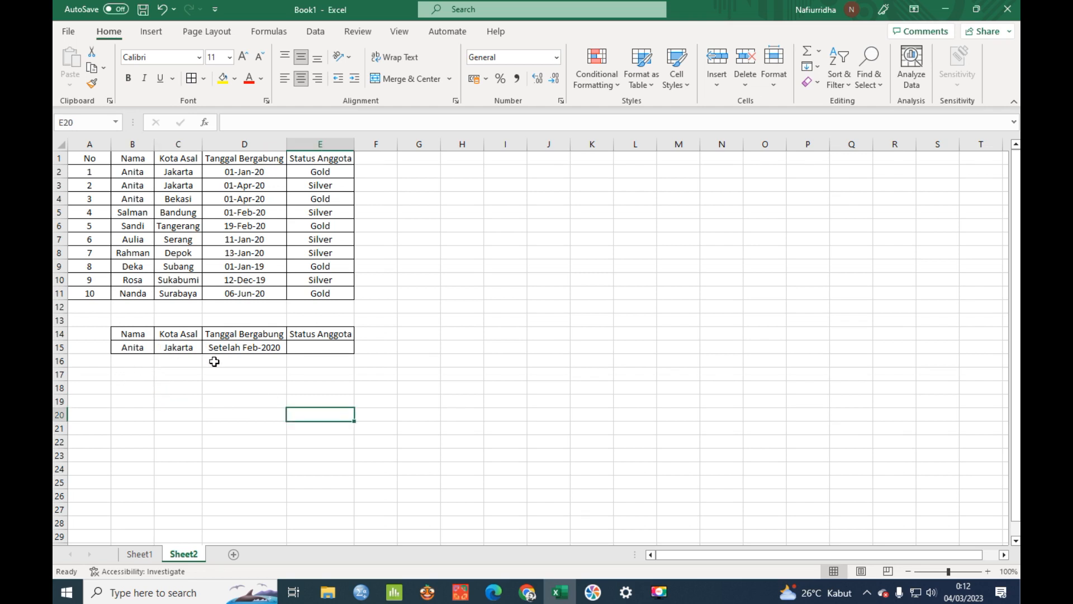
left_click(182, 400)
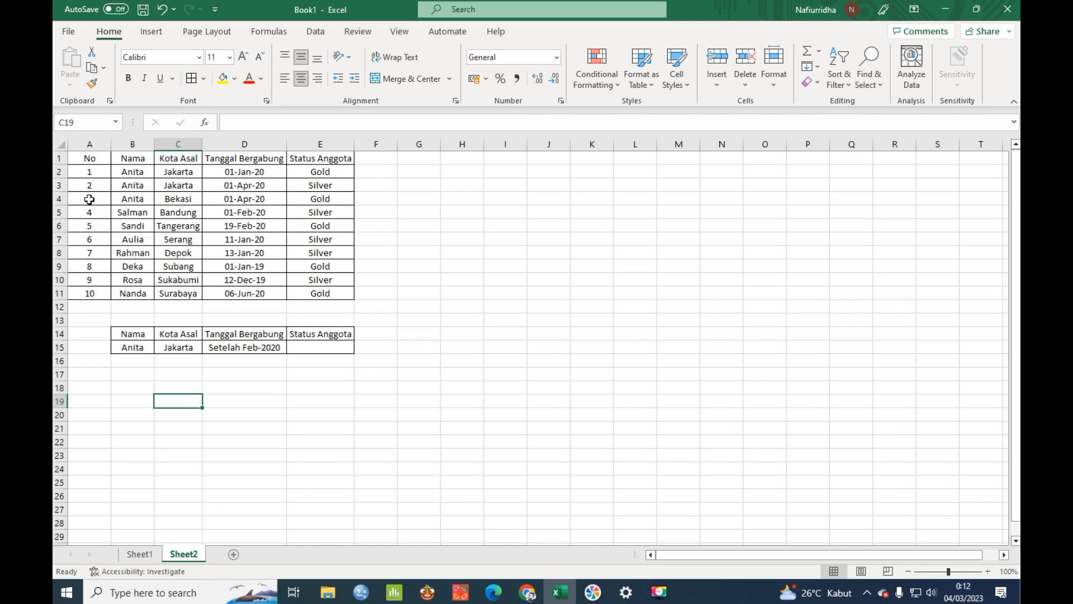
Step: Highlight the second member's row, A3:E3, with a yellow fill
left_click(60, 185)
left_click_drag(81, 185, 322, 185)
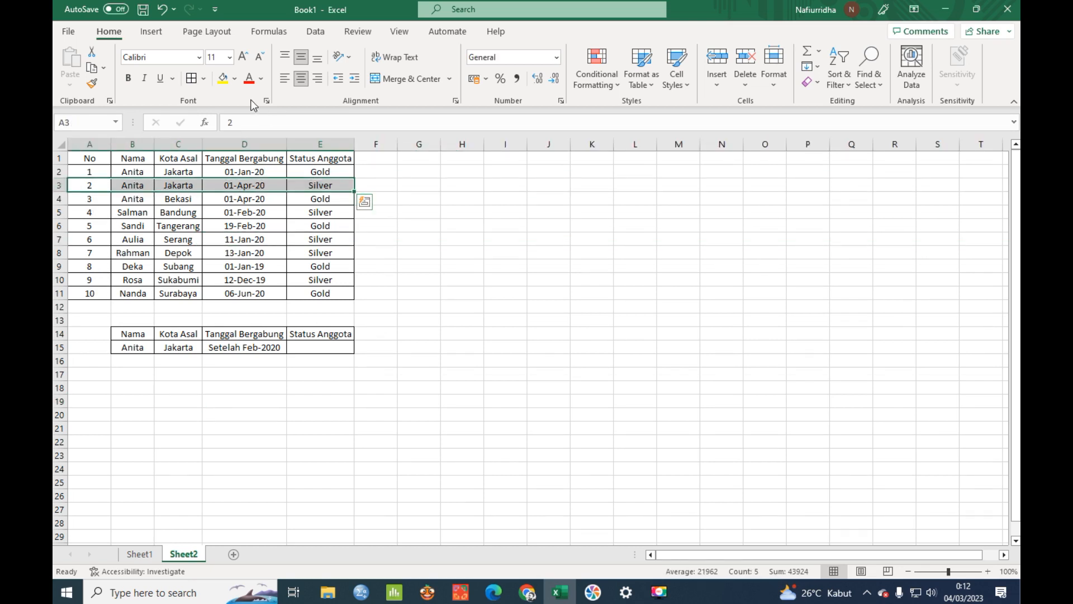
left_click(222, 79)
left_click(458, 292)
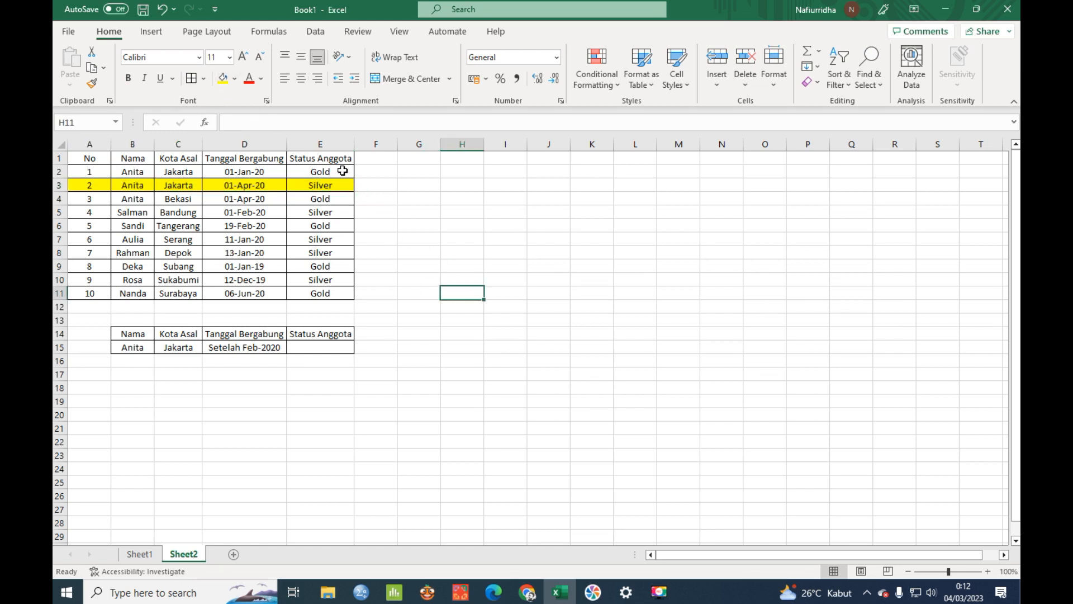
Step: Change the fill of the second member's status cell, E3, to orange
left_click(323, 187)
left_click(234, 78)
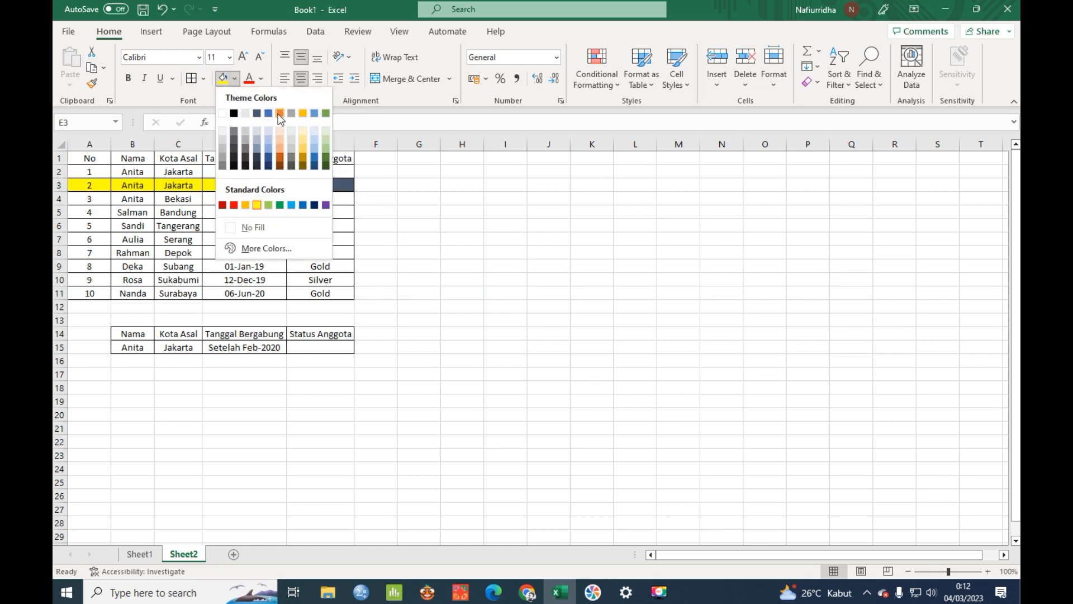
left_click(277, 113)
left_click(419, 293)
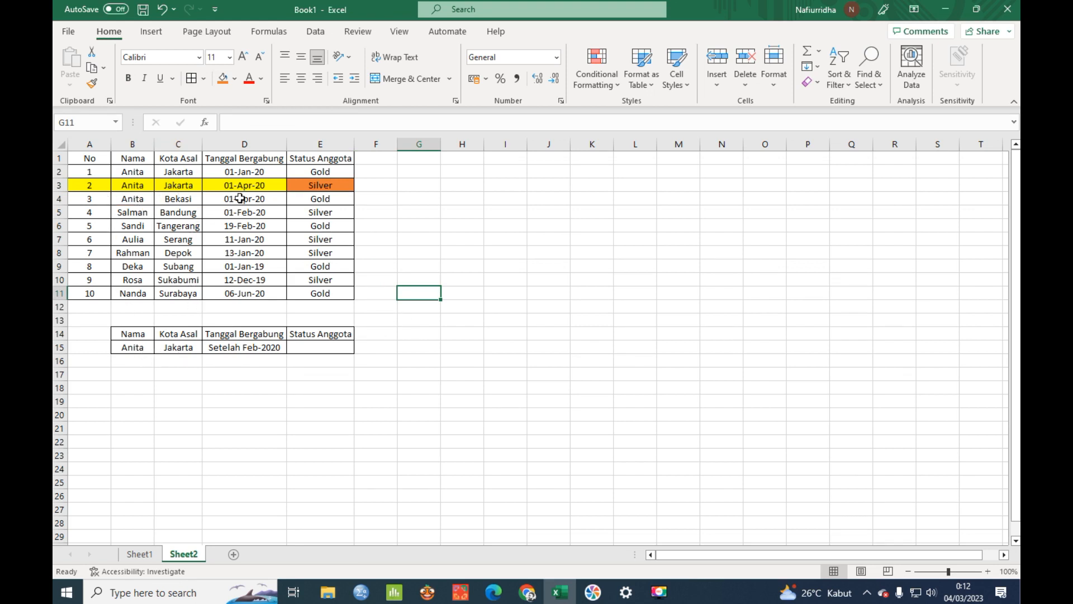
left_click(263, 349)
left_click(246, 186)
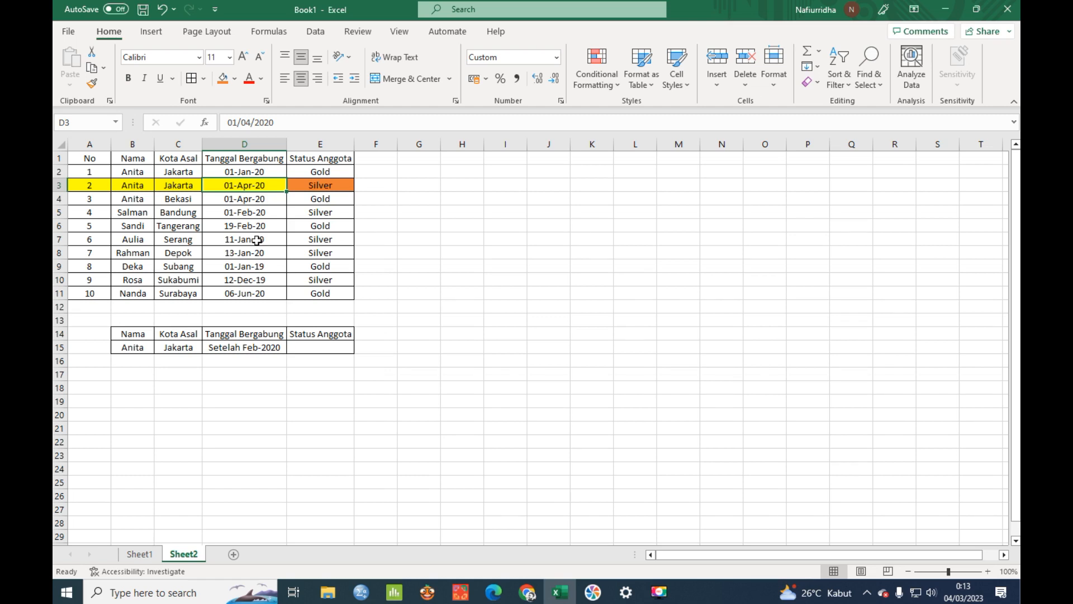
left_click(340, 408)
left_click(335, 348)
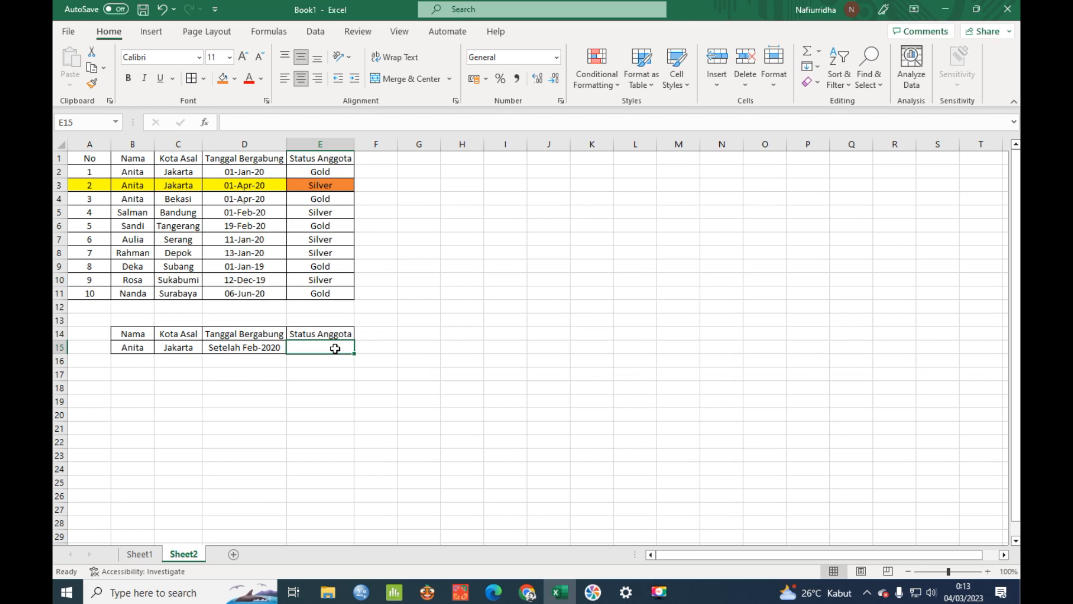
Step: Start an INDEX formula in the lookup table's status cell, E15, with the absolute range $E$2:$E$11 as its array
type("=")
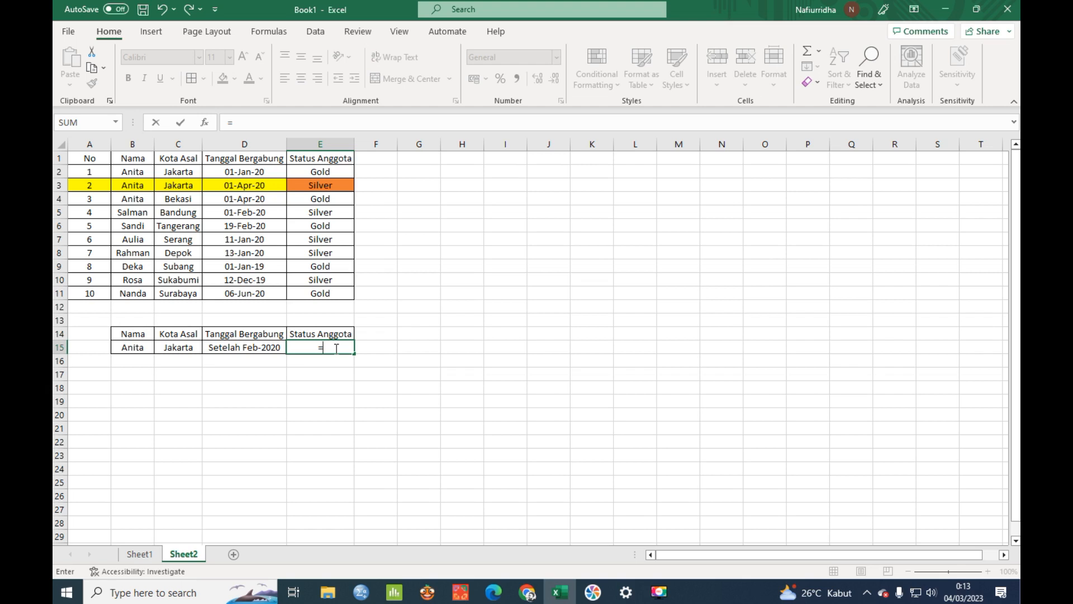
type("index")
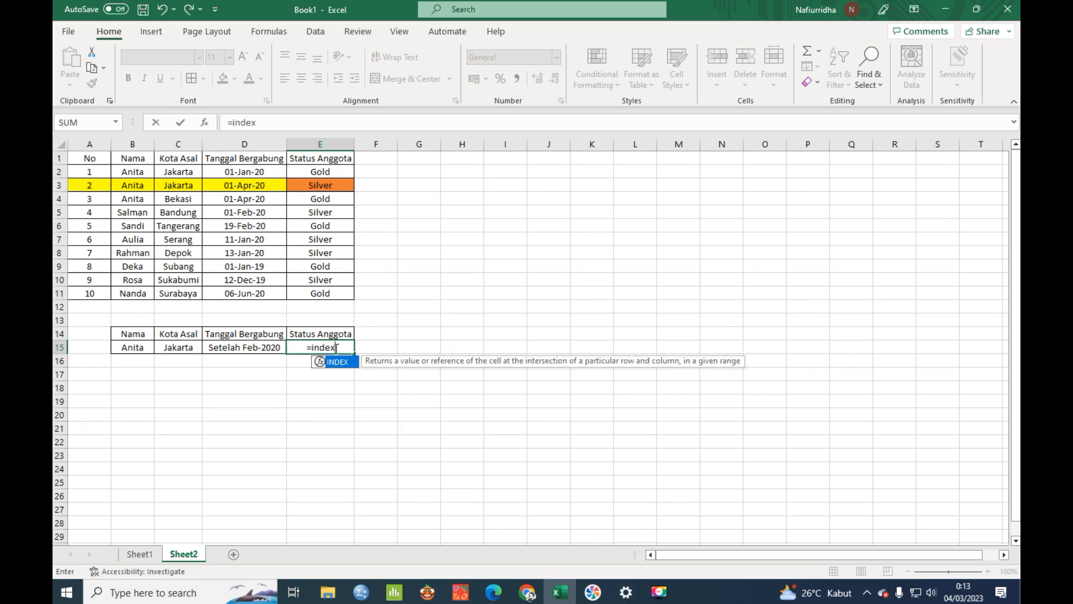
type("(")
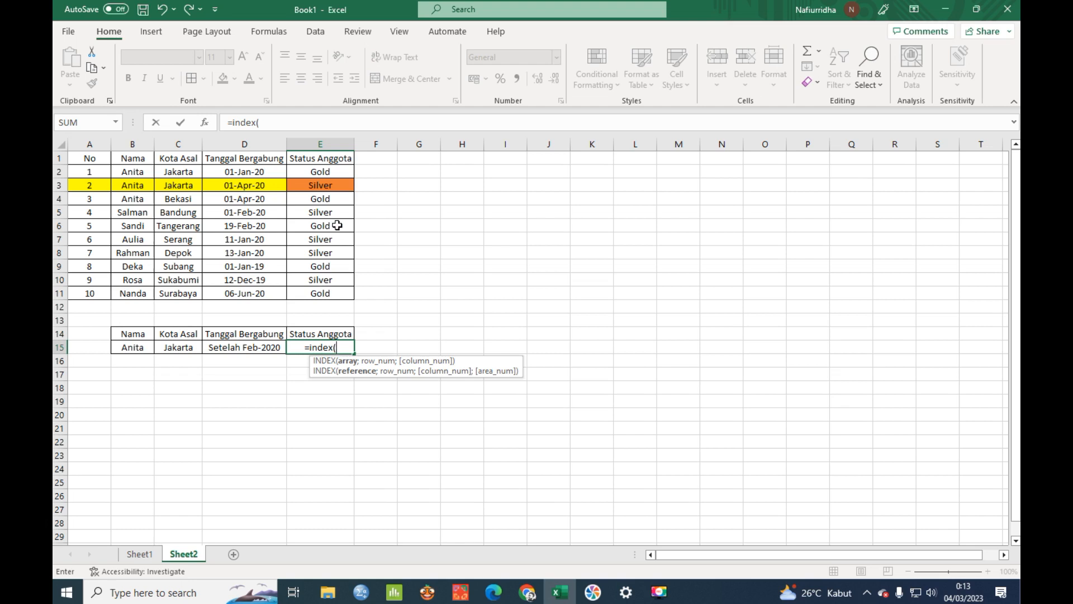
left_click_drag(330, 169, 335, 294)
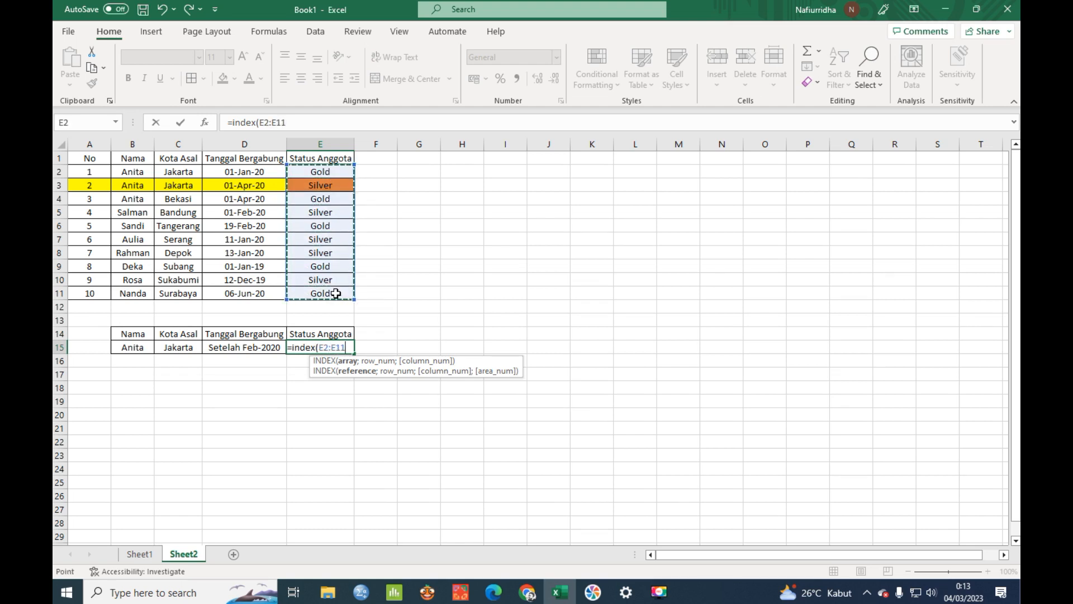
key("F4")
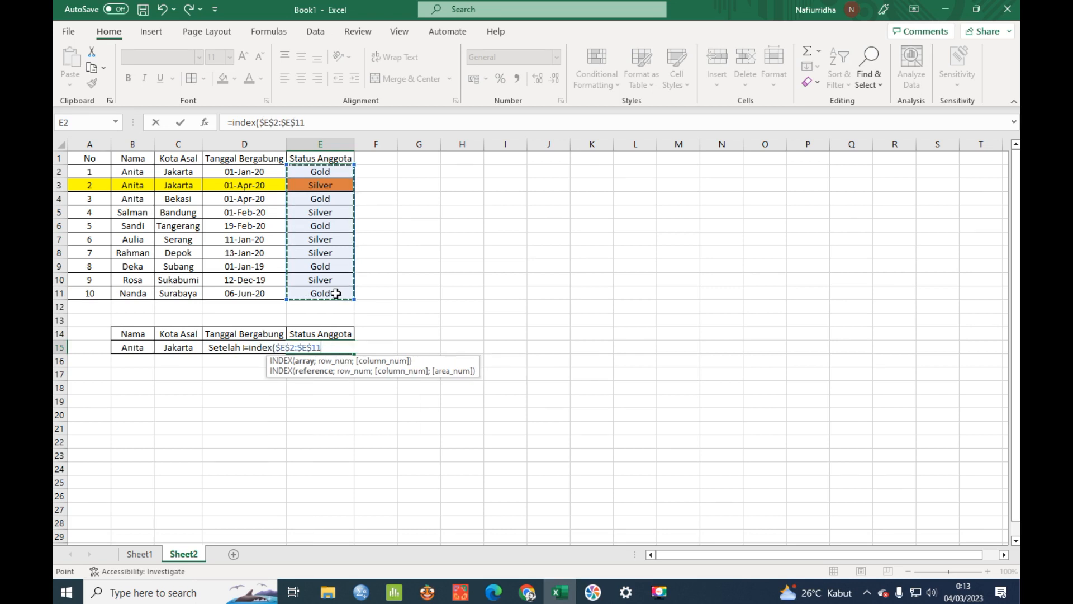
Step: Add a semicolon-separated MATCH function as the INDEX row number, with lookup value 1 and an opening parenthesis for the lookup array
type(",mat")
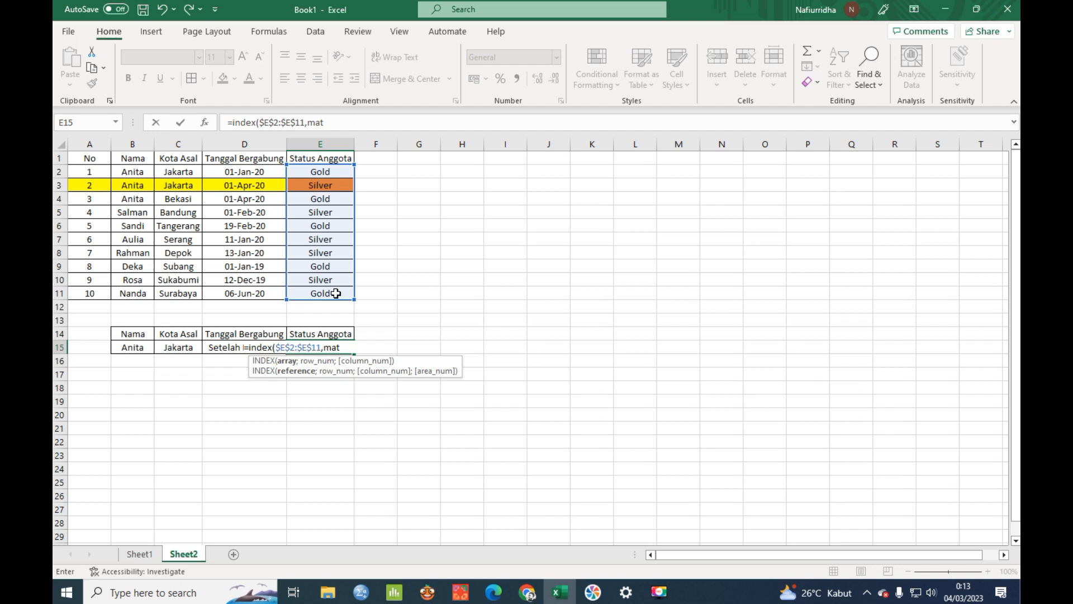
key("BackSpace")
key("BackSpace")
key("BackSpace")
key("BackSpace")
type(";mat")
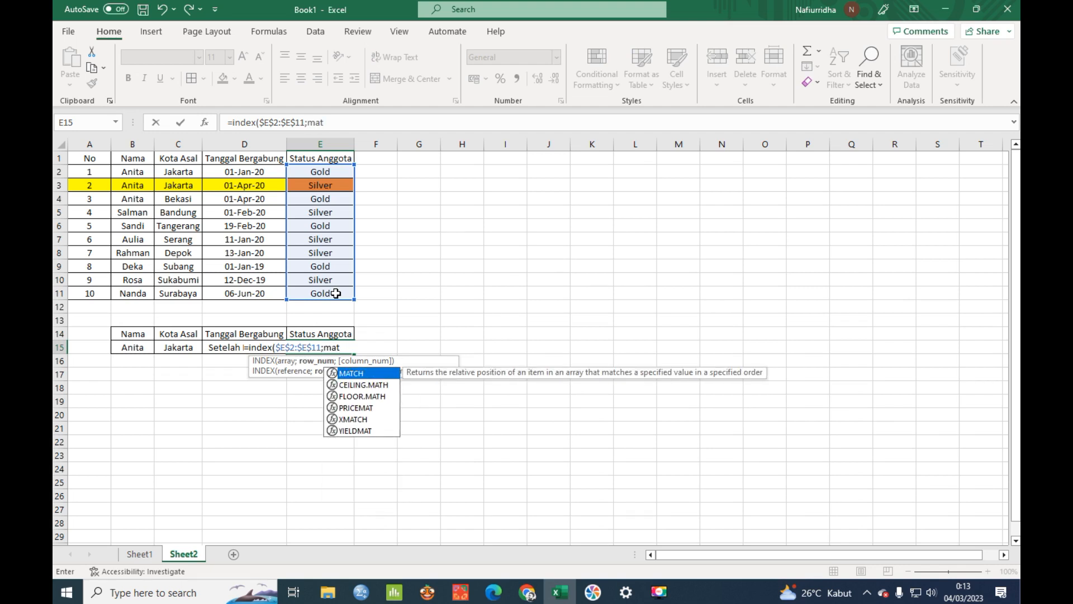
double_click(363, 372)
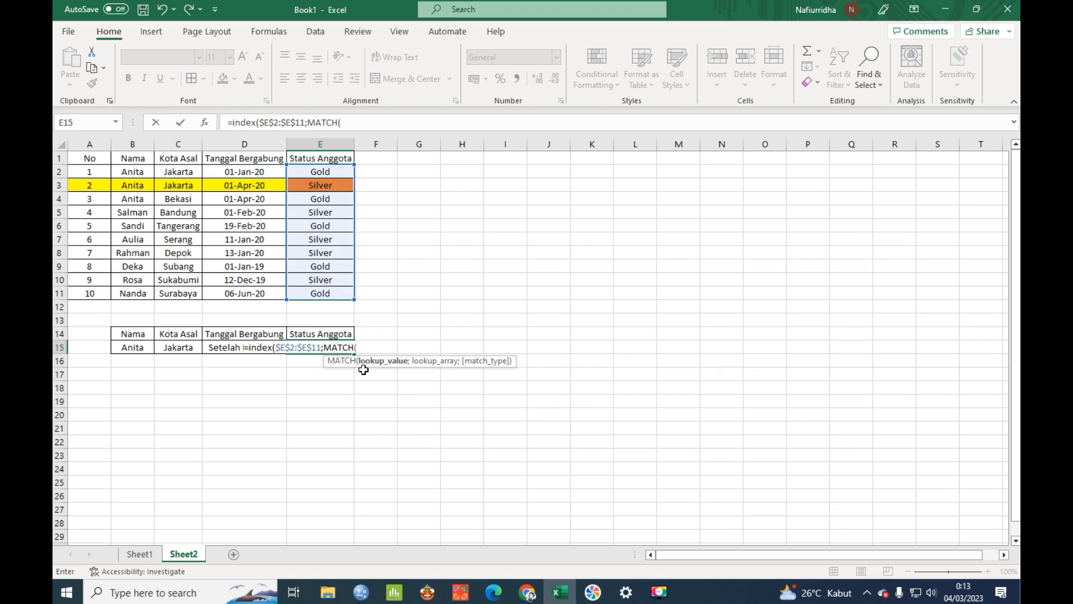
type("1;(")
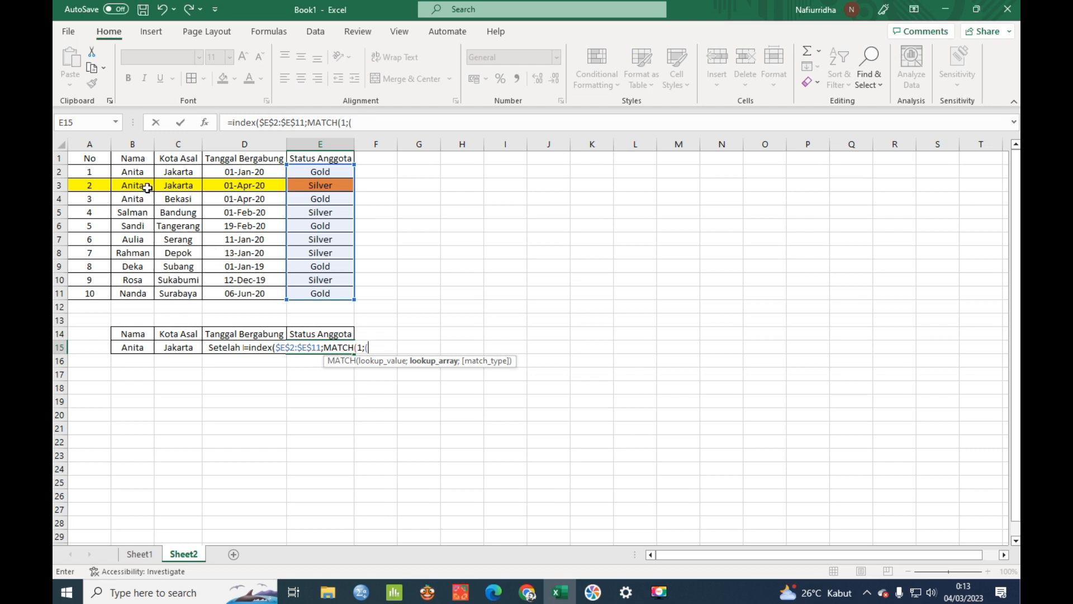
Step: Enter the name criterion $B$2:$B$11=B15 in the MATCH lookup array and multiply it by a new parenthesised criterion
left_click_drag(136, 171, 140, 293)
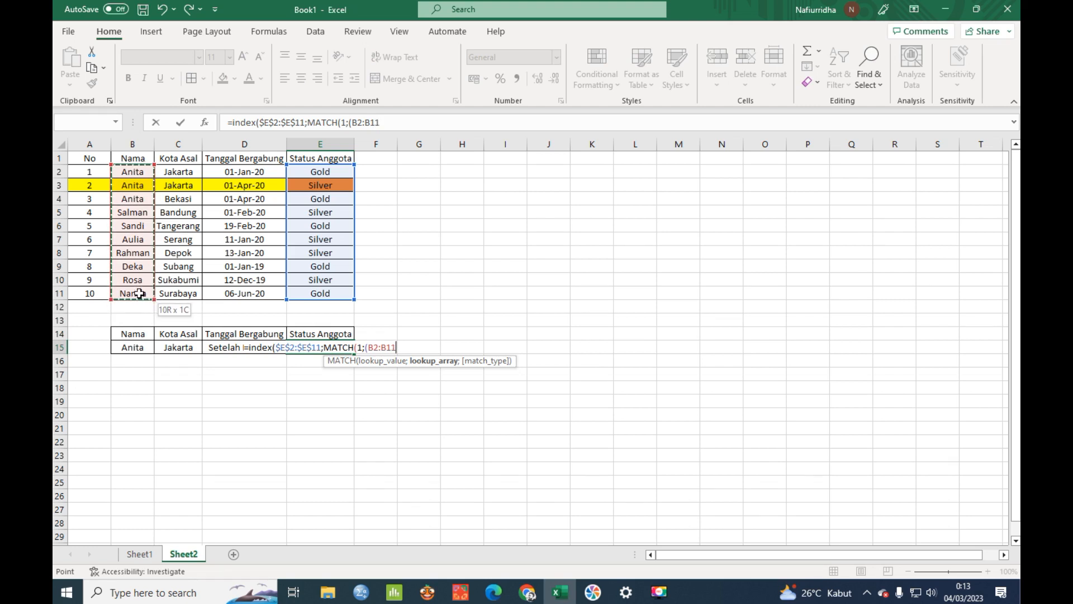
key("F4")
type("=")
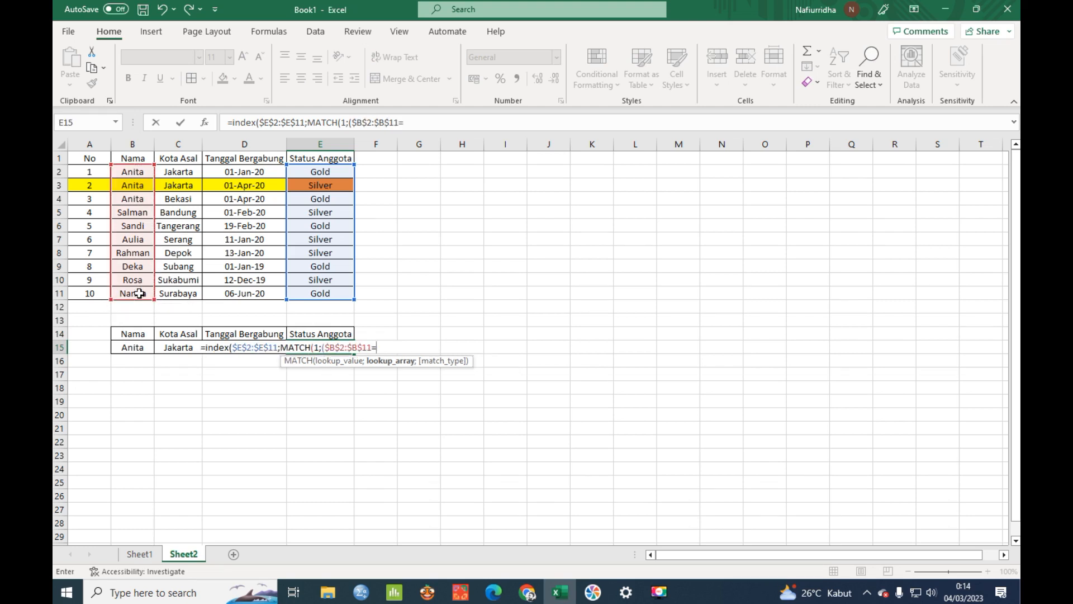
left_click(141, 348)
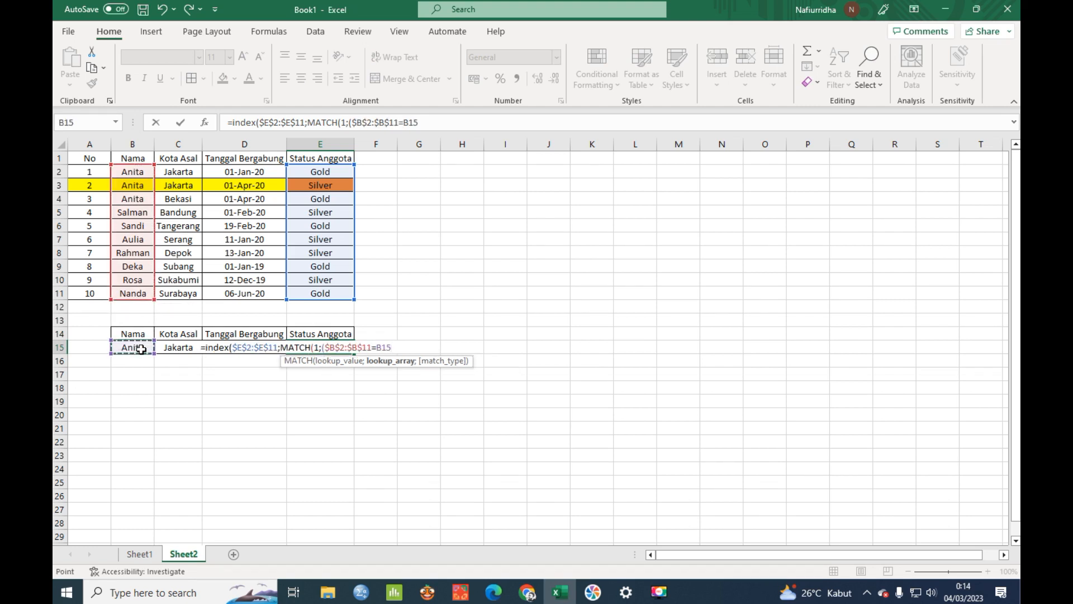
type(")*(")
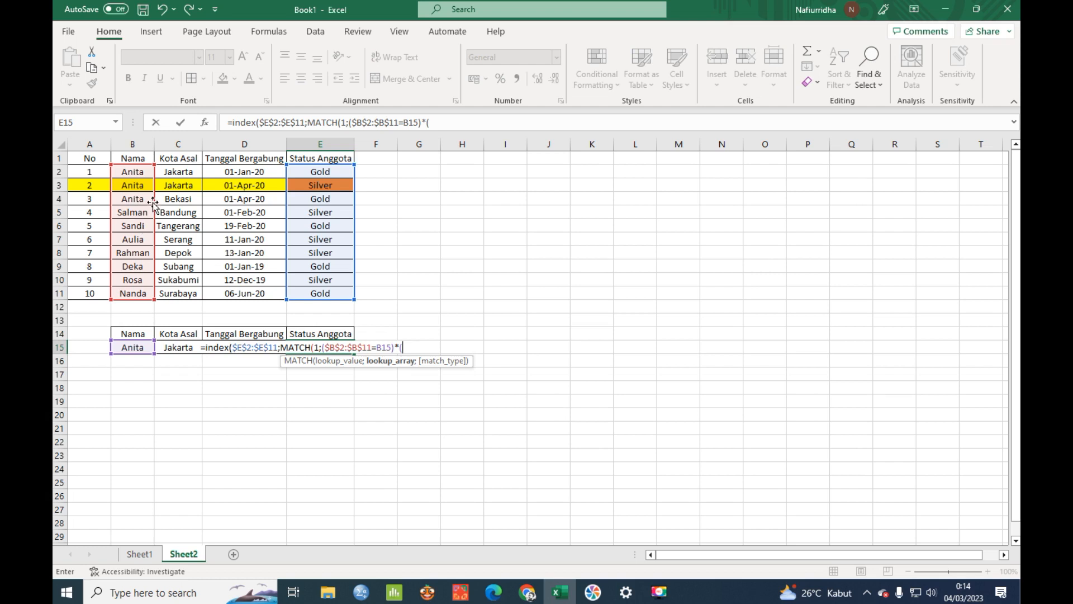
Step: Enter the city criterion $C$2:$C$11=C15 and multiply it by another parenthesised criterion
left_click_drag(176, 172, 165, 295)
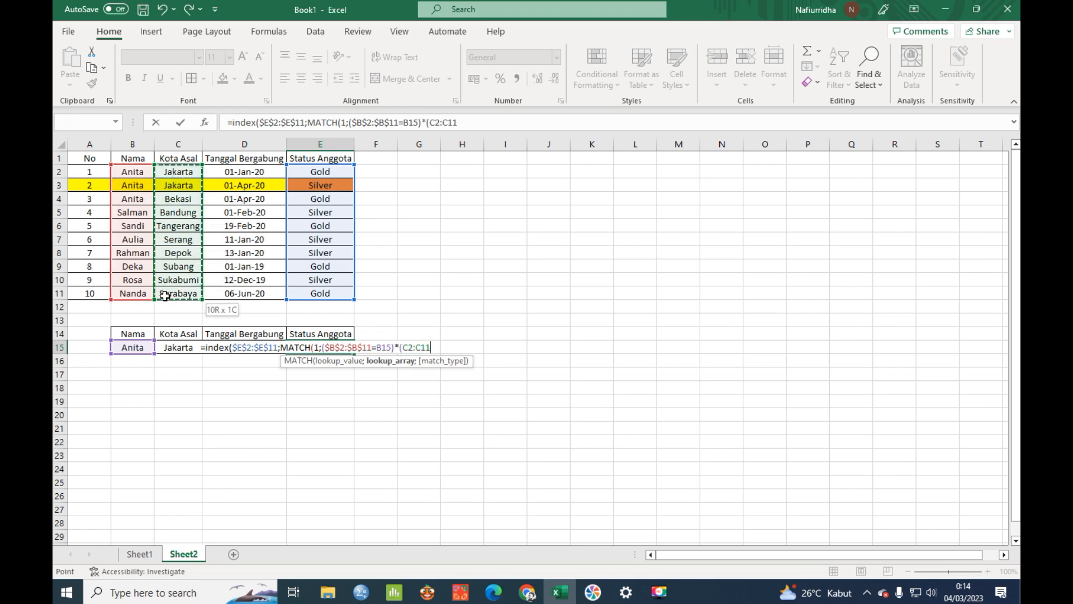
key("F4")
type("=")
left_click(173, 334)
key("Down")
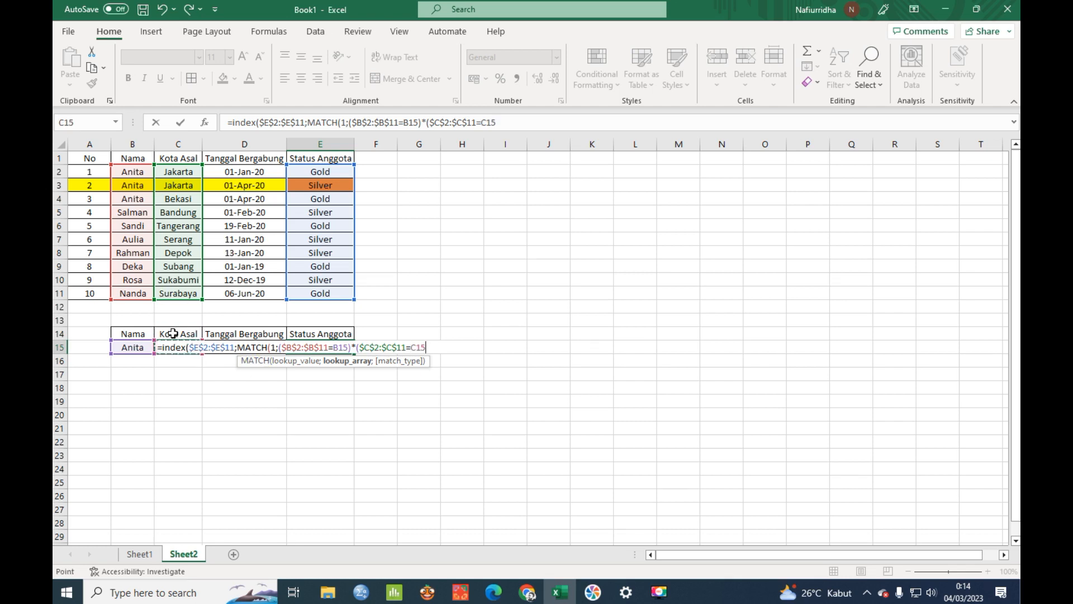
type(")*(")
Step: Enter the join date criterion $D$2:$D$11>=date(2020,2,1) as the third condition and close its parenthesis
left_click_drag(262, 170, 254, 291)
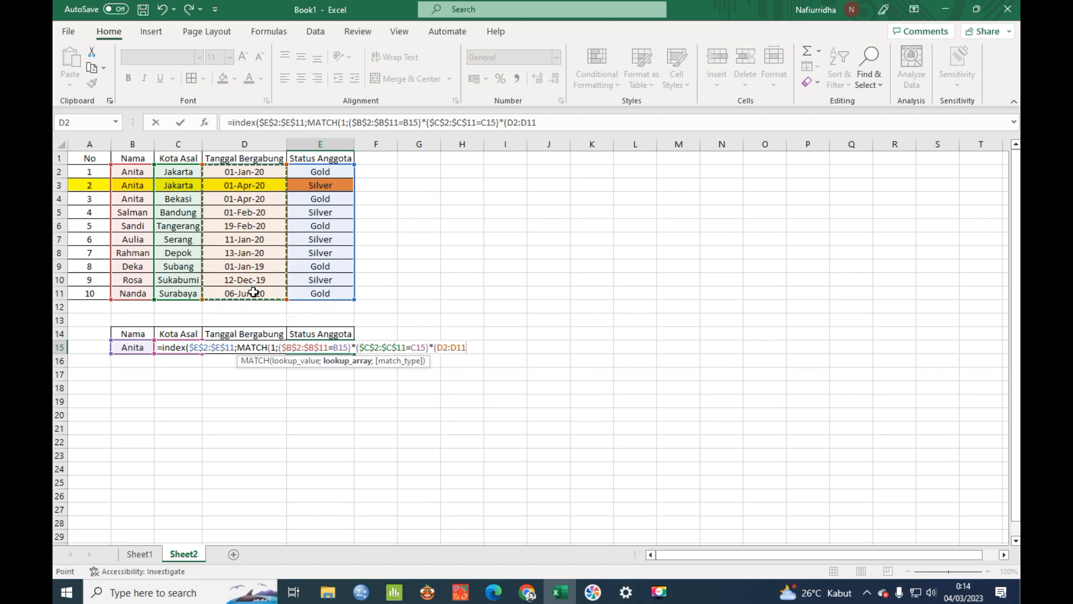
key("F4")
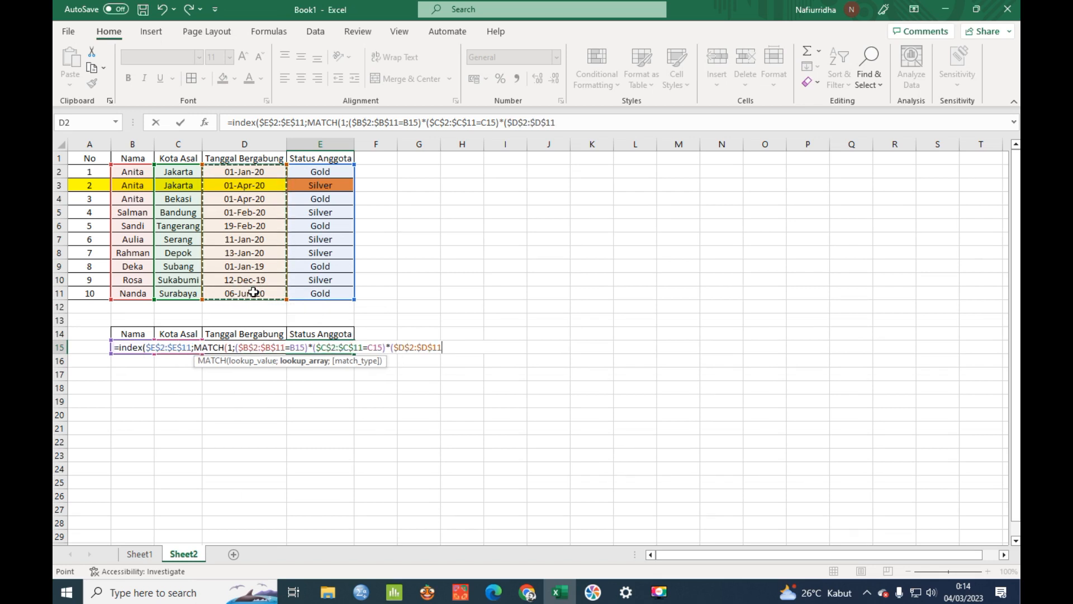
type(">")
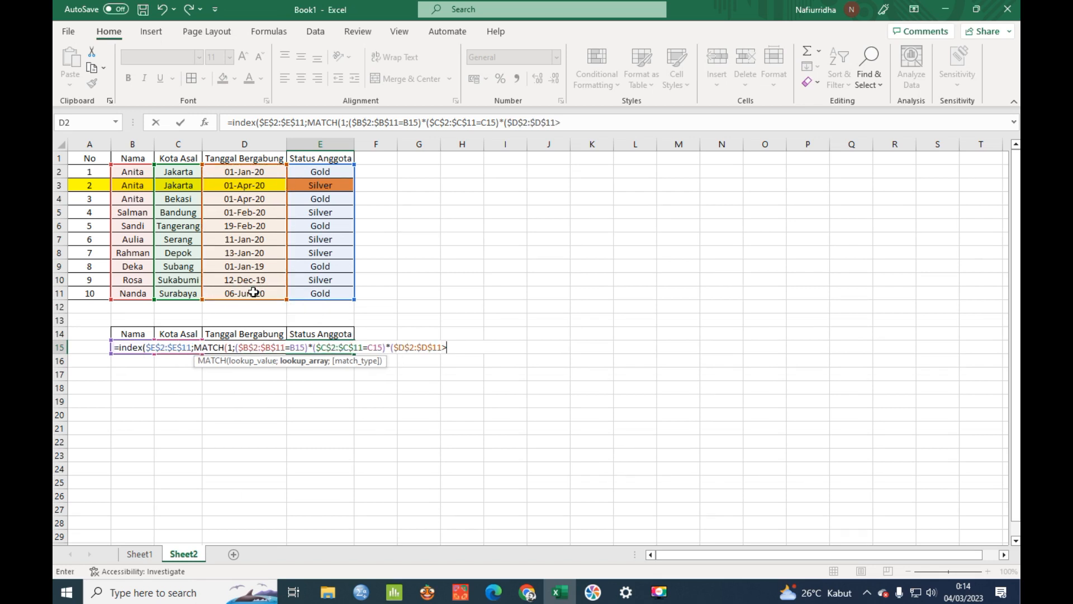
type("=")
type("dat")
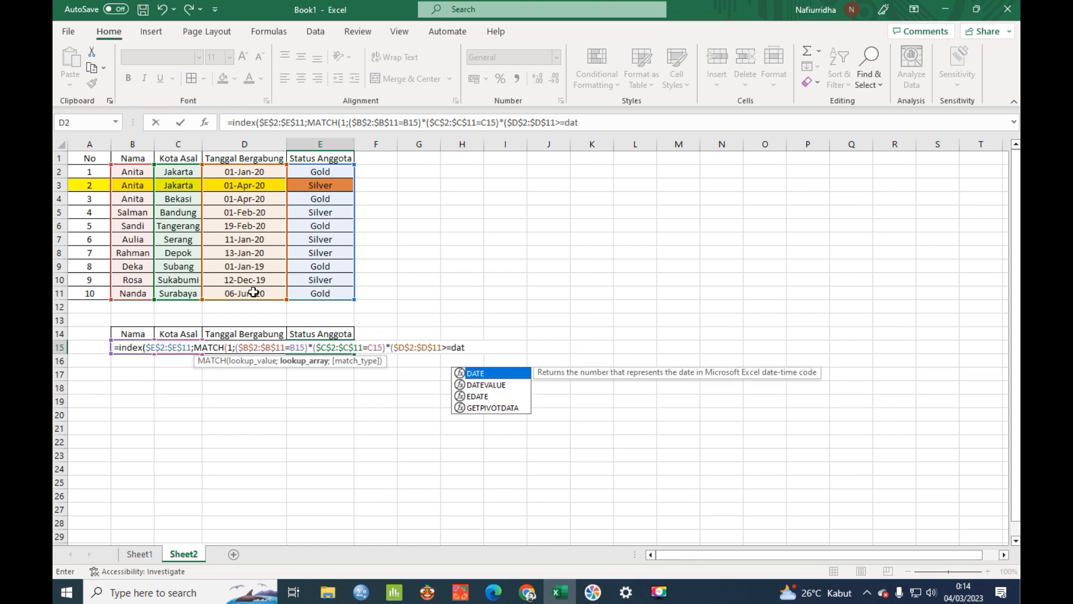
type("e(")
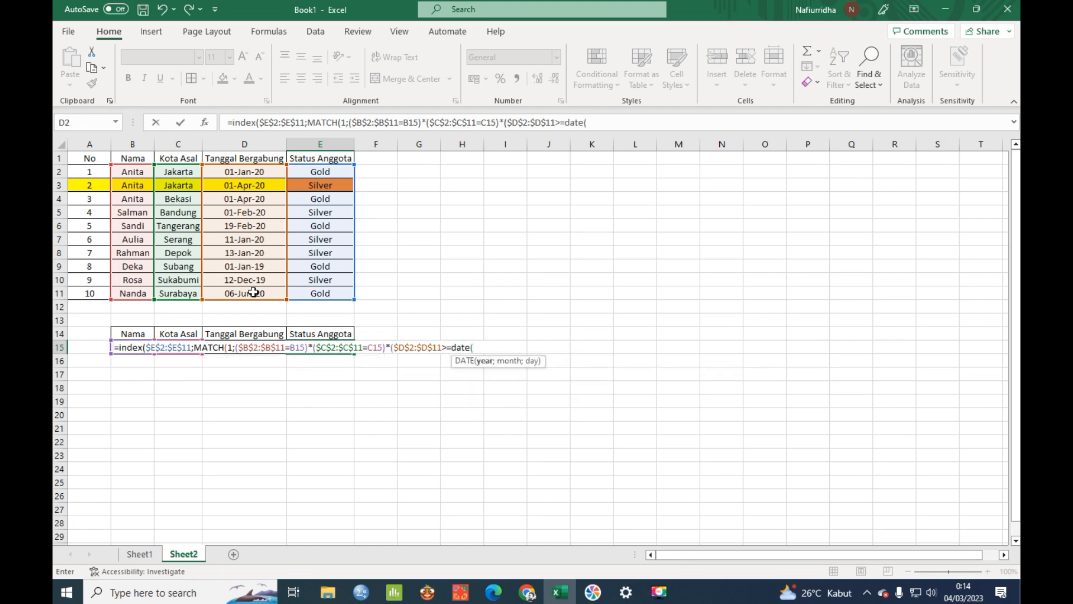
type("2020,2,1)")
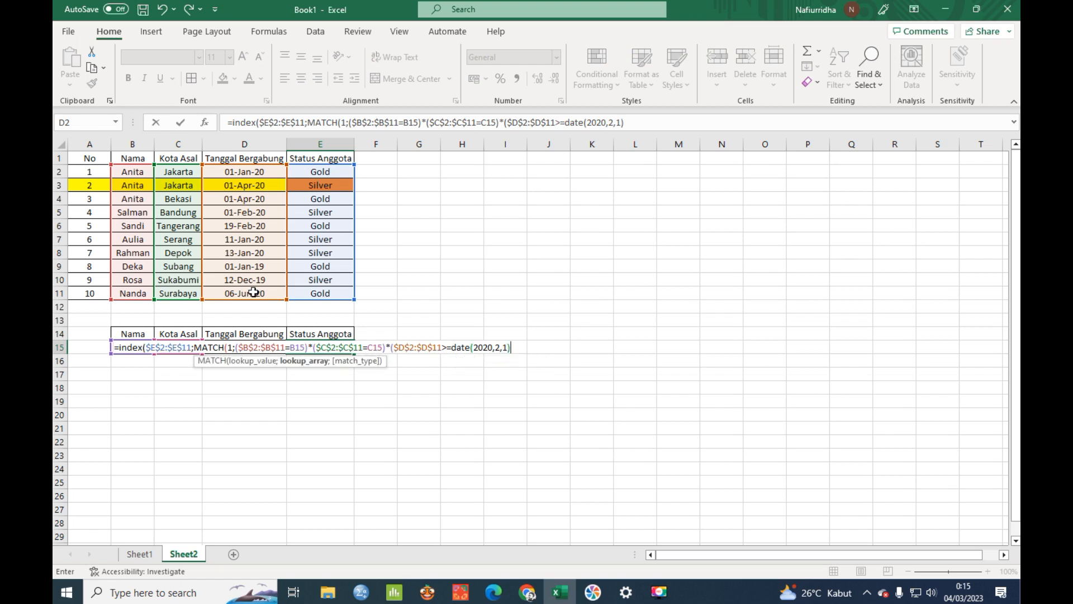
type(")")
type(");0")
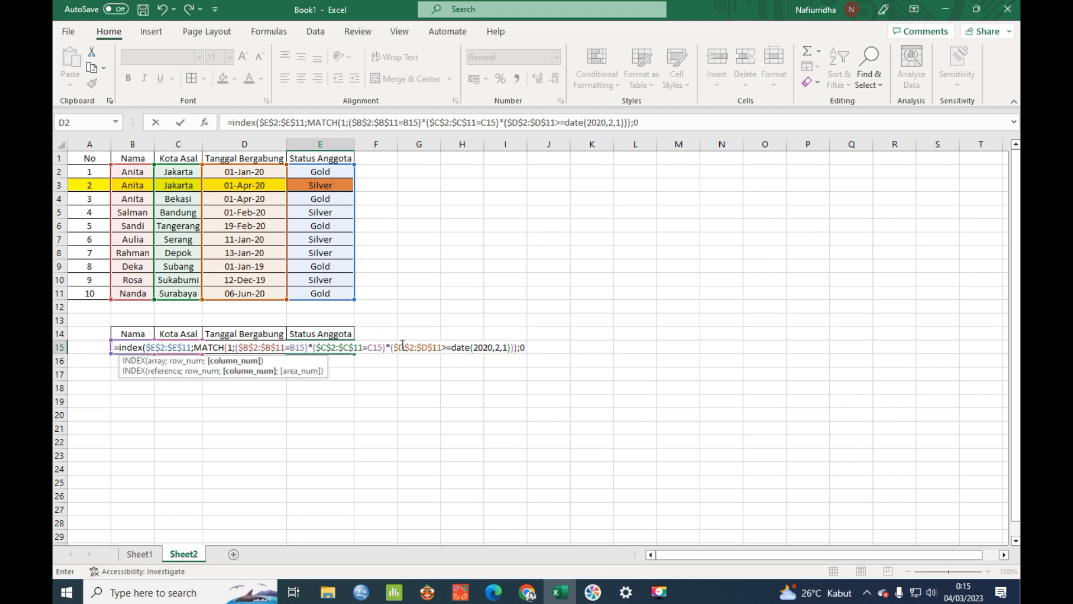
type(")")
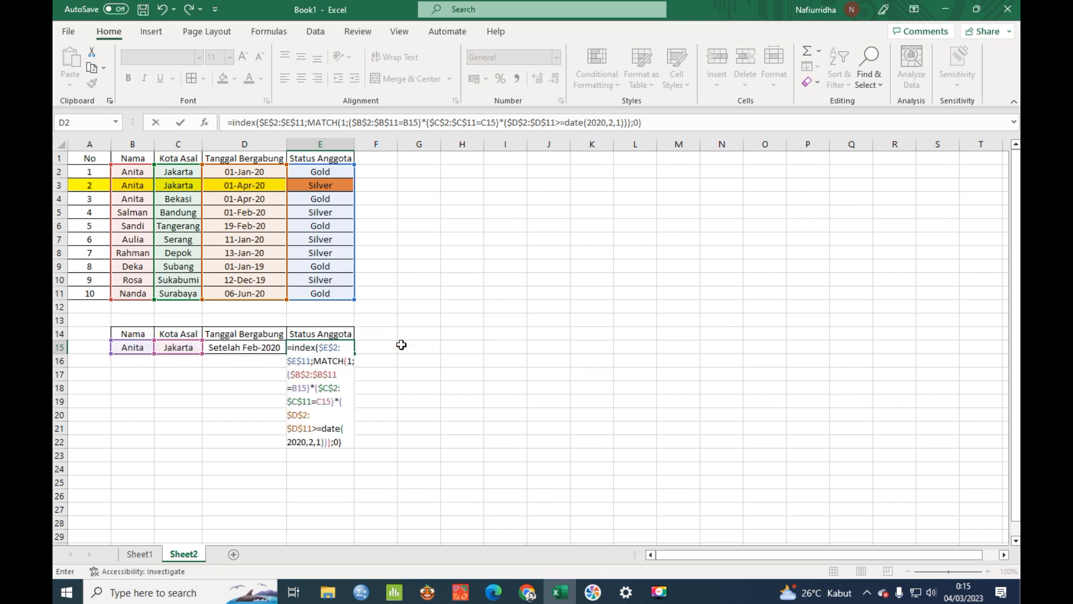
key("BackSpace")
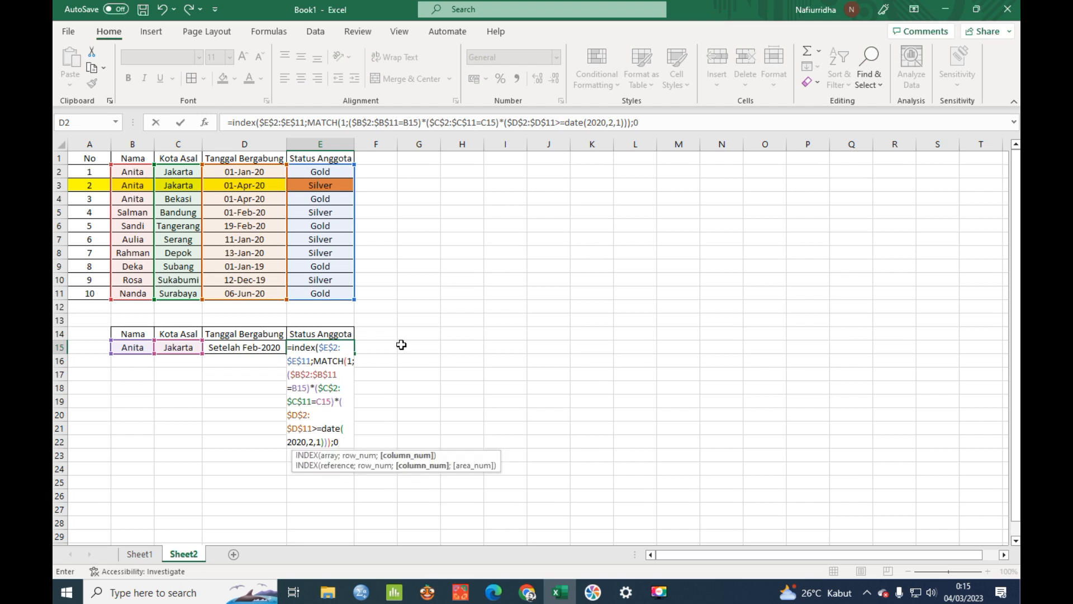
key("BackSpace")
key("BackSpace")
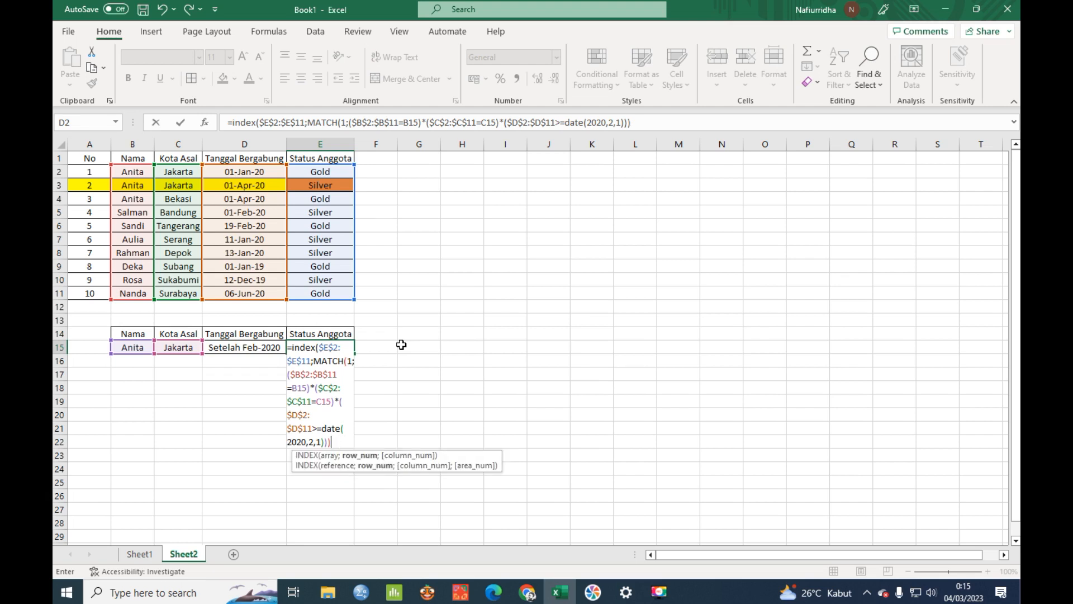
key("BackSpace")
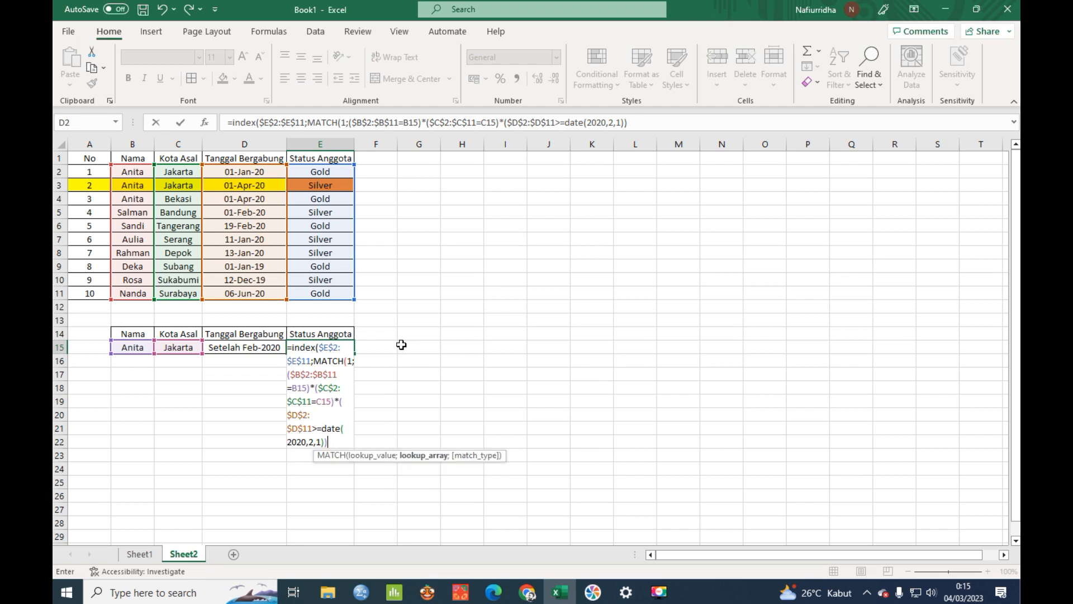
Step: Set the MATCH type to 0 for an exact match, close both functions and try to enter the array formula
type(";0")
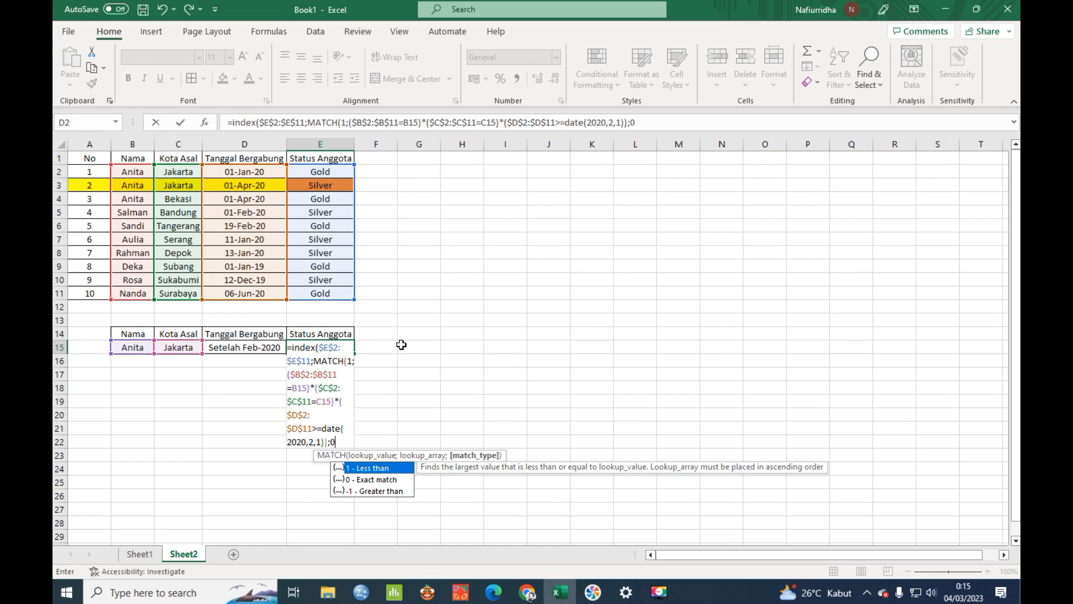
double_click(398, 478)
type(")")
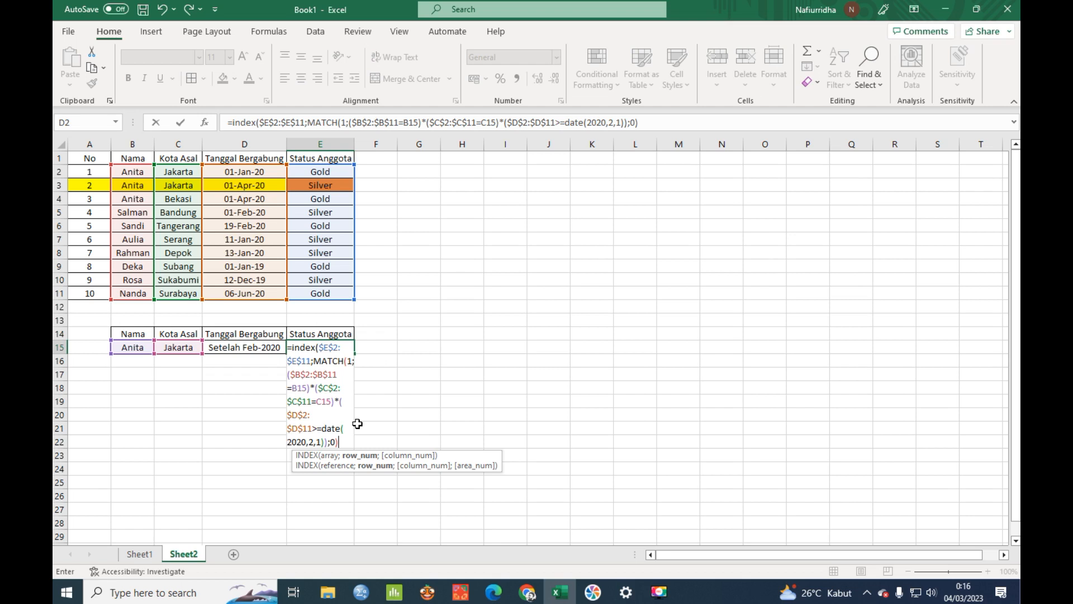
type(")")
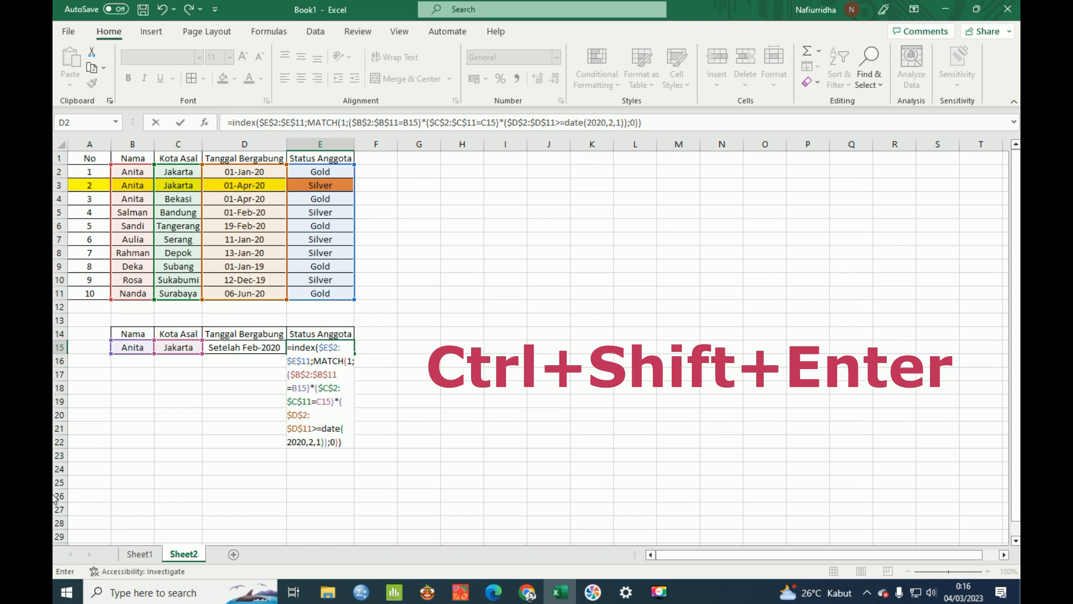
key("ctrl+shift+Return")
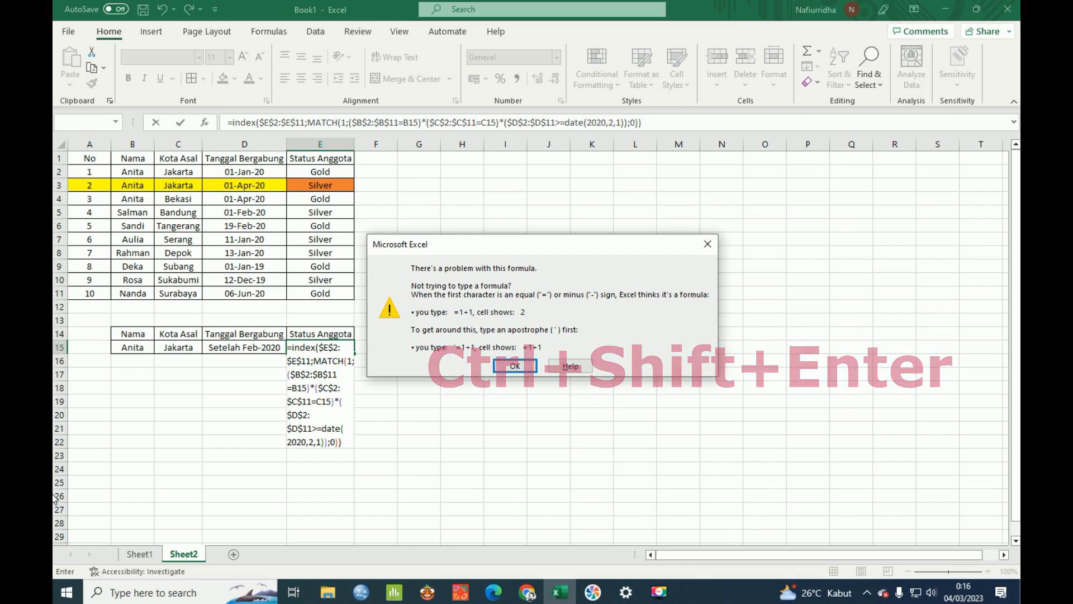
key("Return")
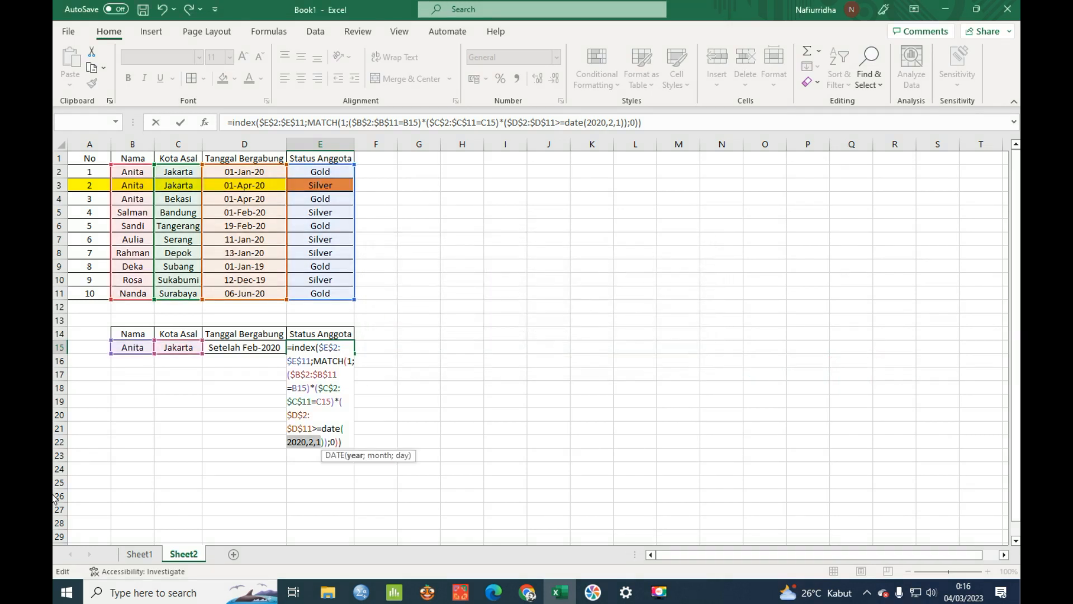
Step: Replace the commas in the DATE function with semicolons, giving date(2020;2;1), and enter the E15 formula as an array formula
left_click(307, 441)
left_click(610, 121)
key("BackSpace")
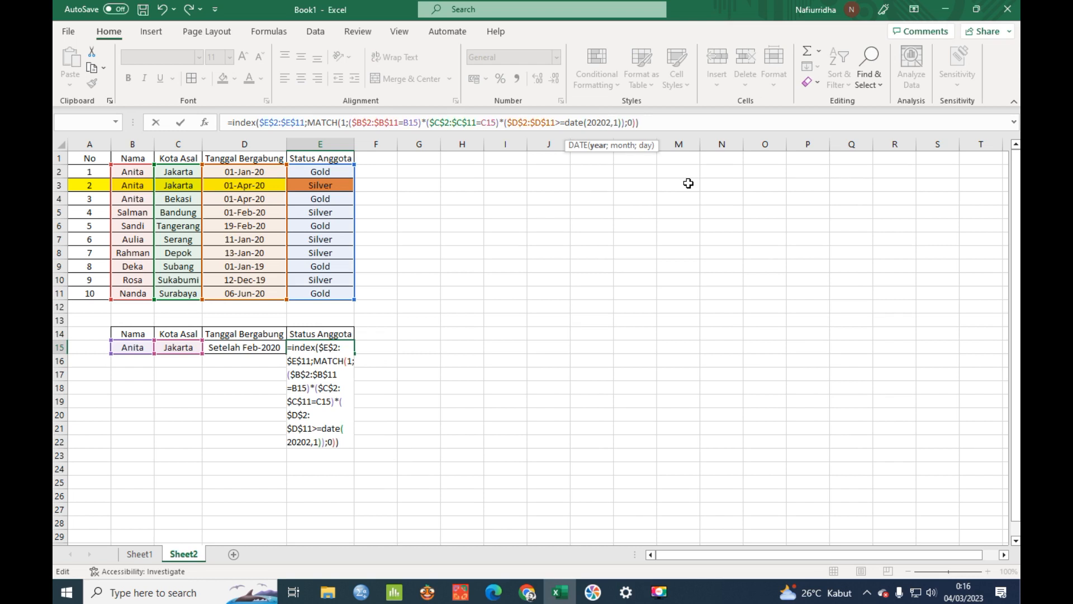
type(";")
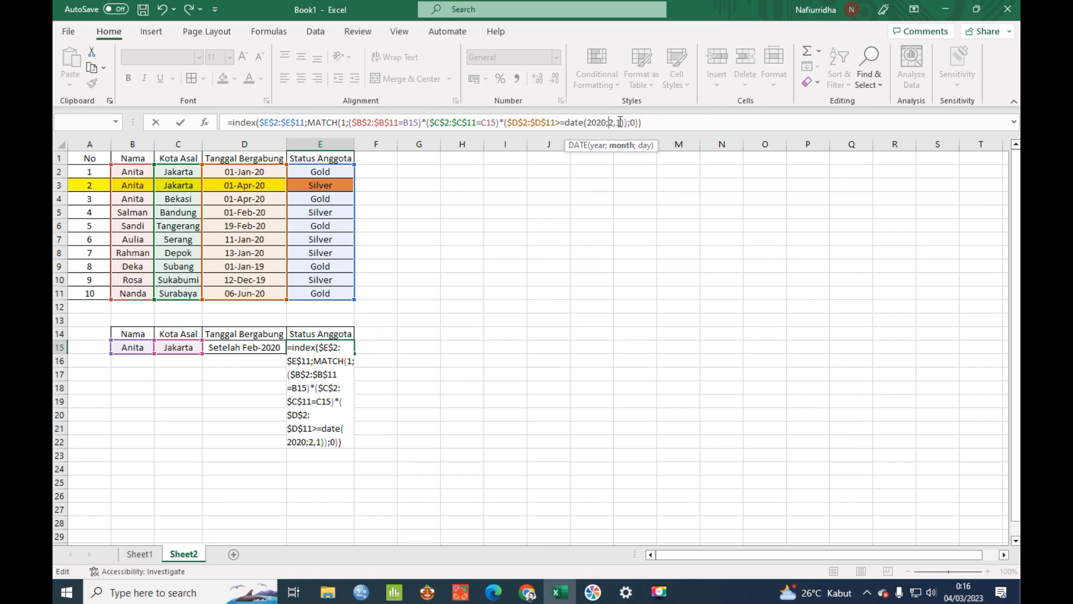
key("BackSpace")
type(";")
left_click(662, 124)
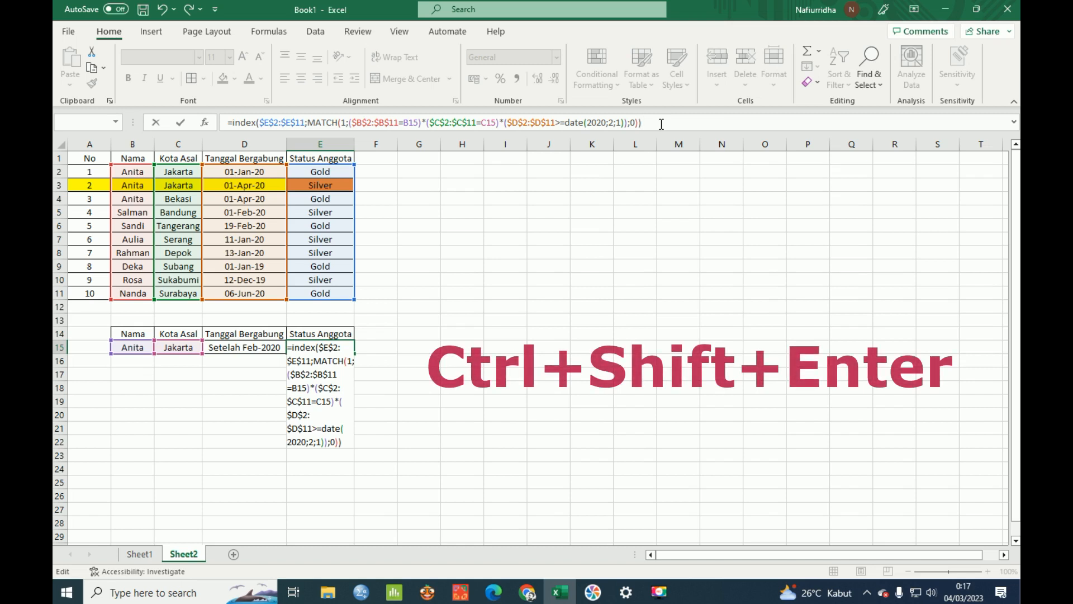
key("ctrl+shift+Return")
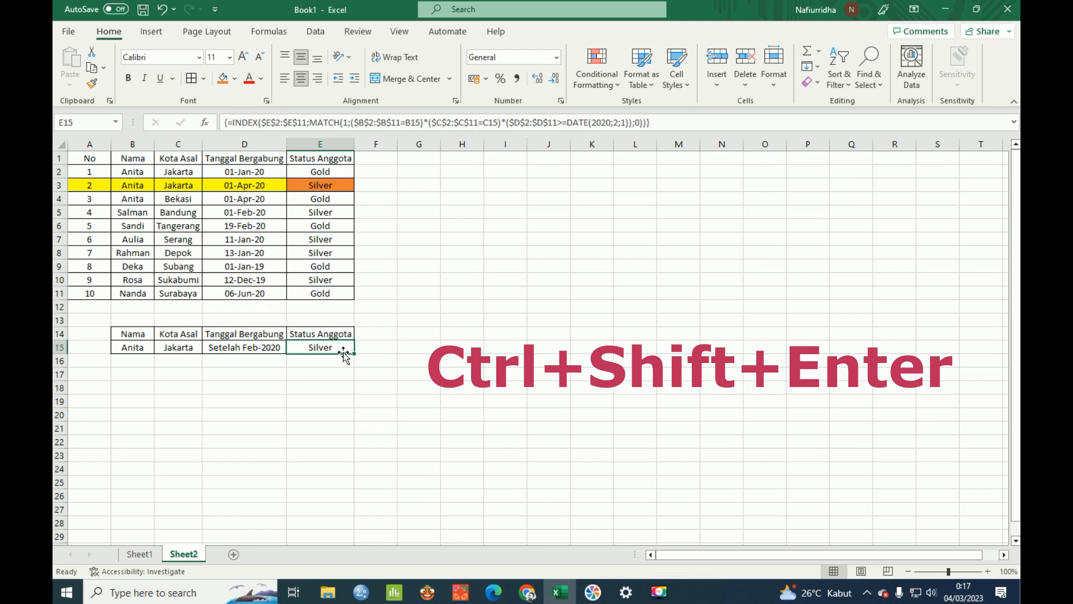
Step: Change the member status in E5, for member number 4 from Bandung, to Gold
left_click_drag(339, 185, 84, 186)
left_click(240, 398)
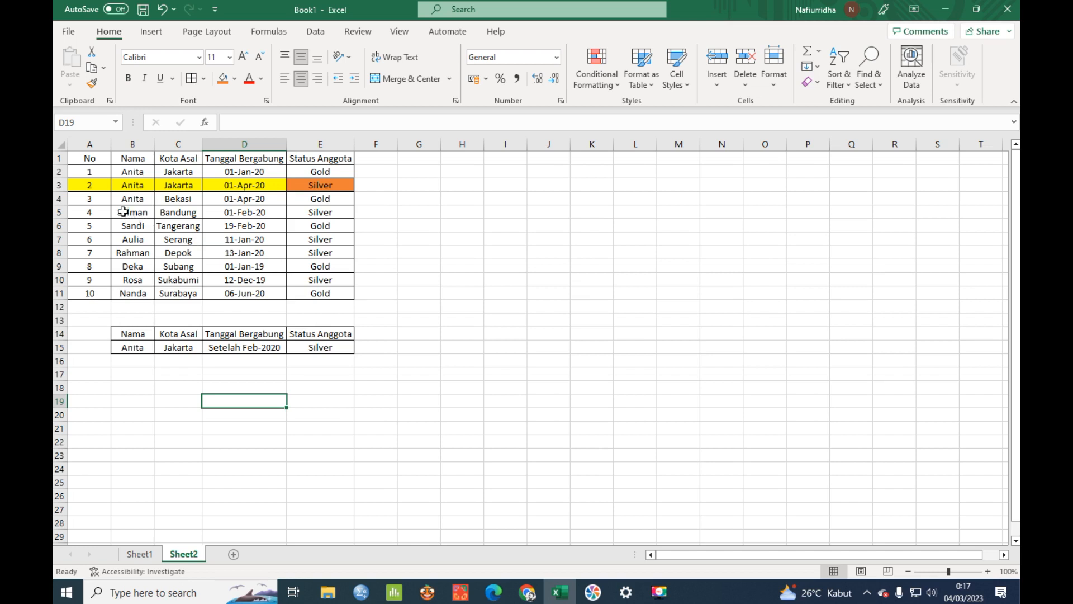
left_click_drag(123, 212, 187, 211)
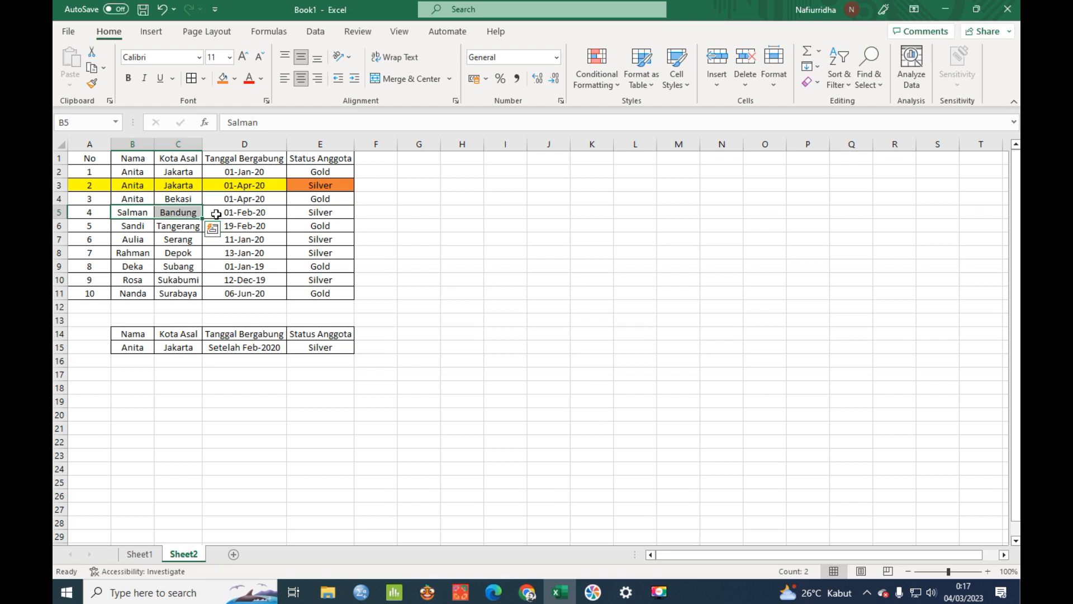
left_click(328, 210)
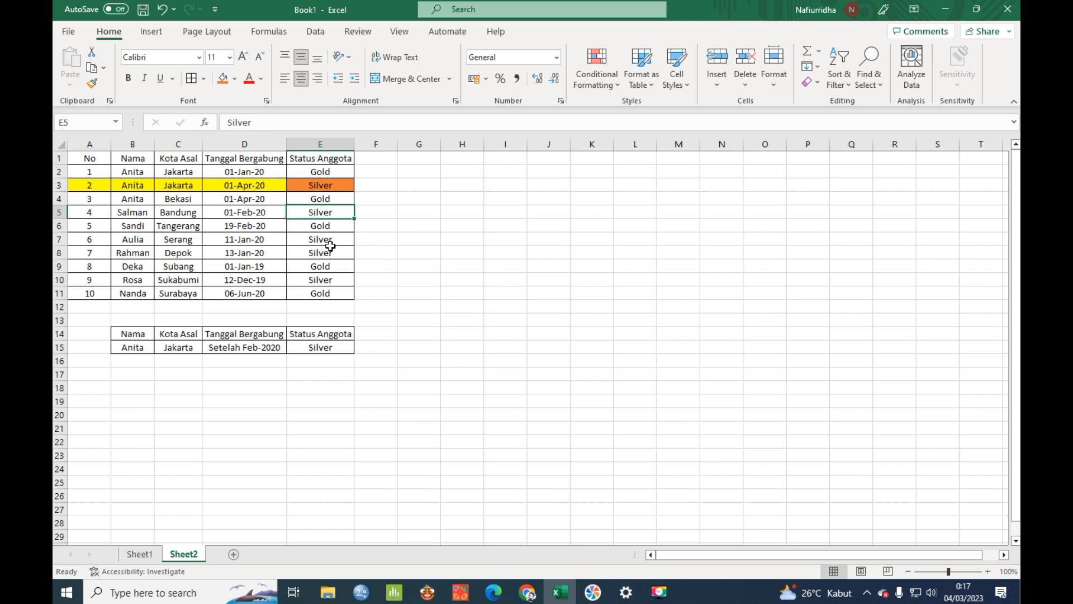
type("Gold")
key("Return")
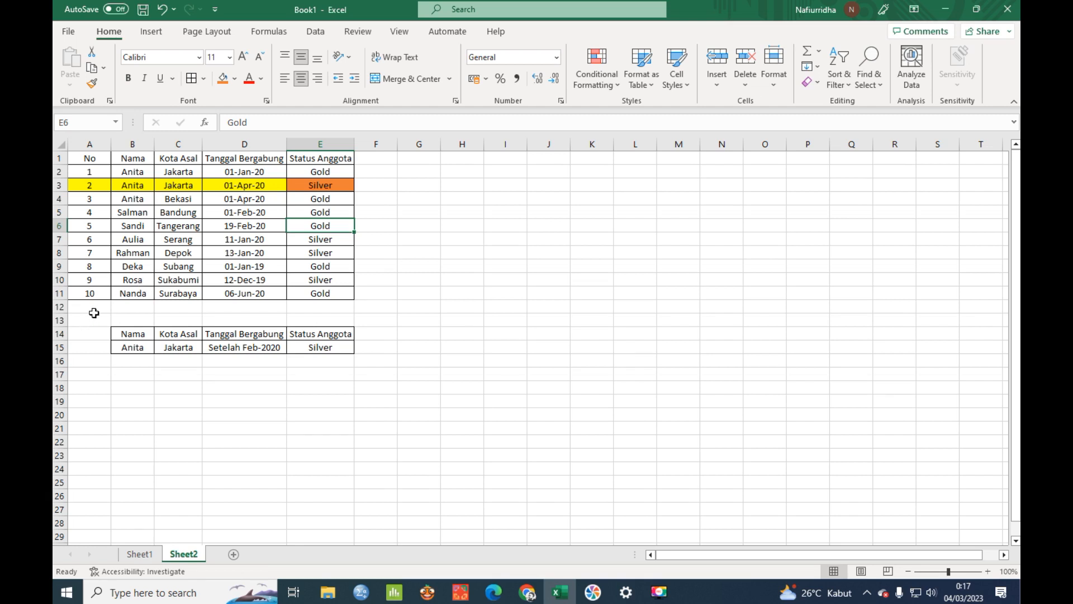
Step: Copy the name and city of member number 4 from B5:C5 into the lookup table's criteria cells B15:C15
left_click_drag(128, 213, 177, 212)
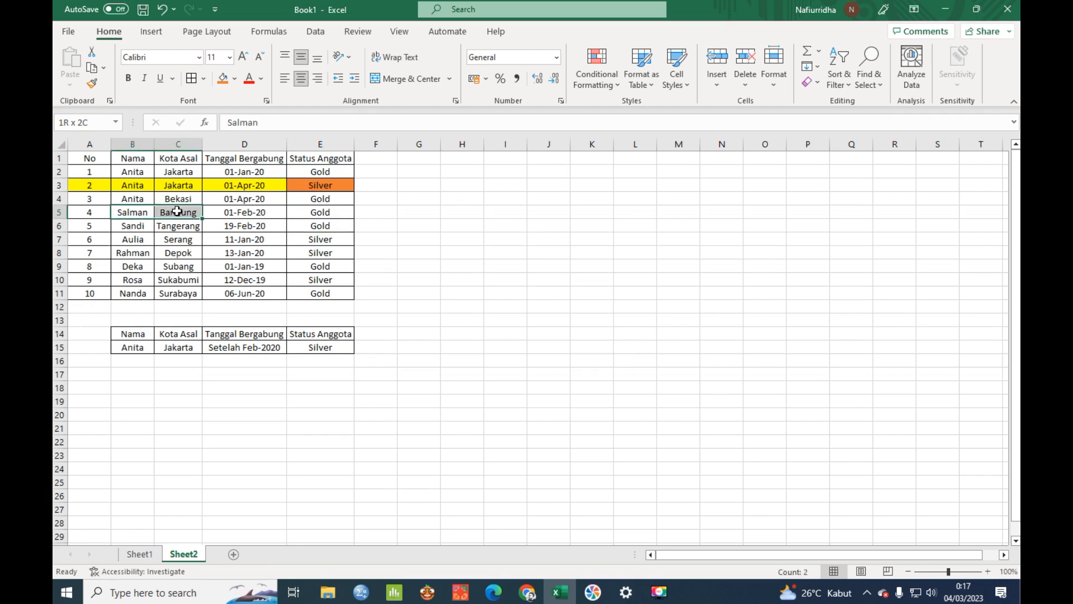
key("ctrl+c")
left_click(140, 345)
key("ctrl+v")
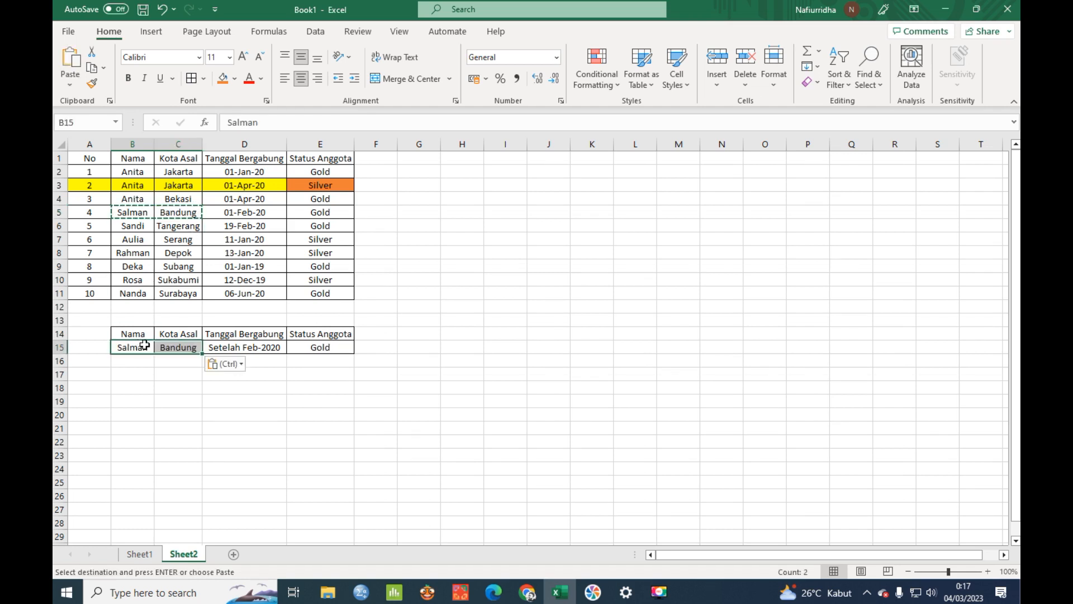
key("Escape")
left_click(163, 386)
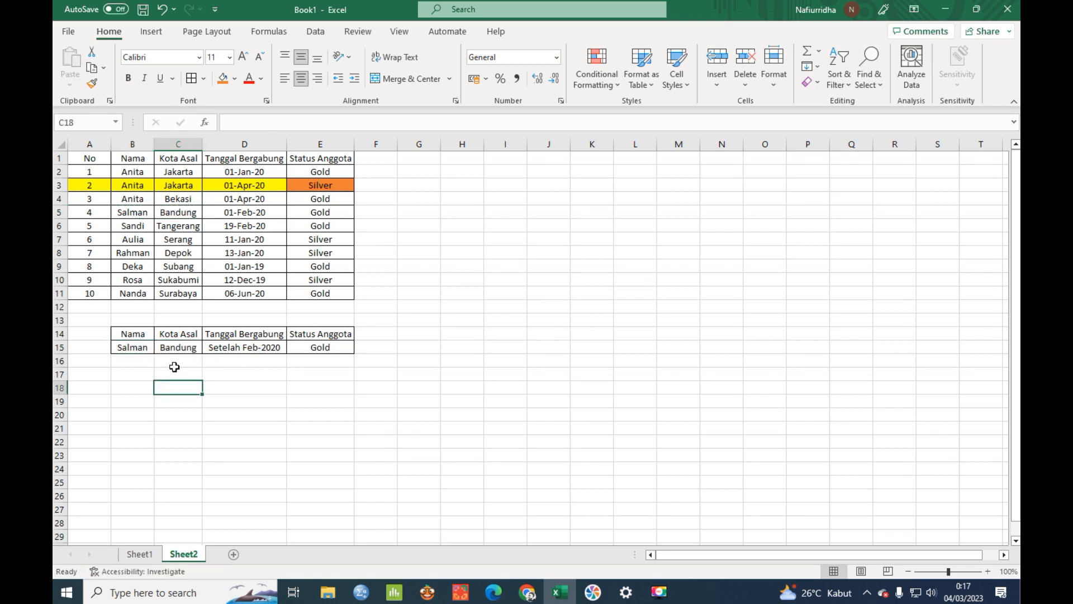
Step: Compare the member record in row 5 with the status returned by the lookup formula in E15
left_click_drag(140, 213, 316, 212)
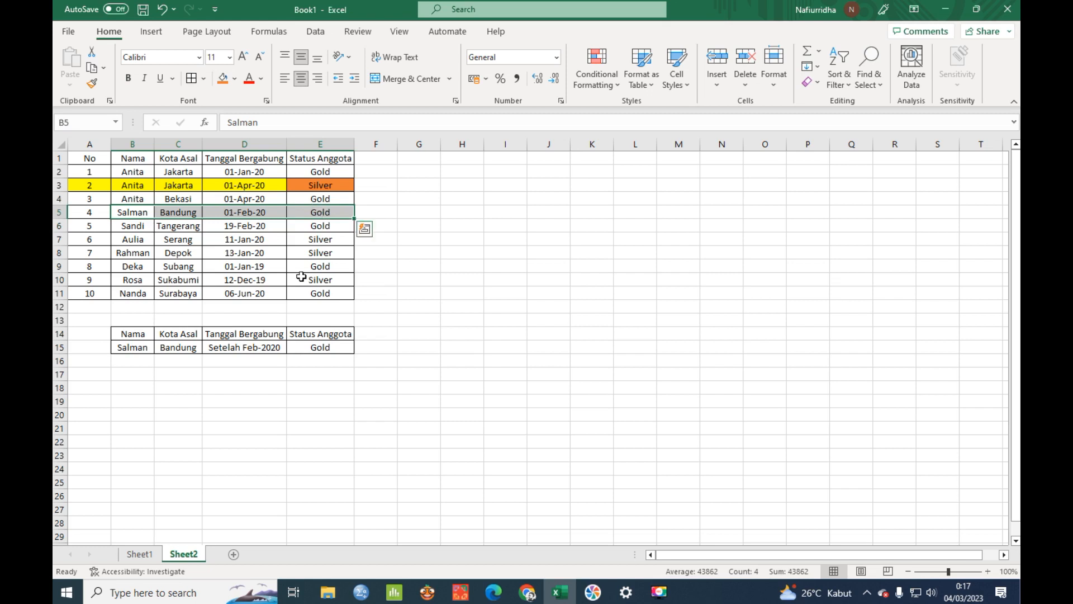
left_click(320, 347)
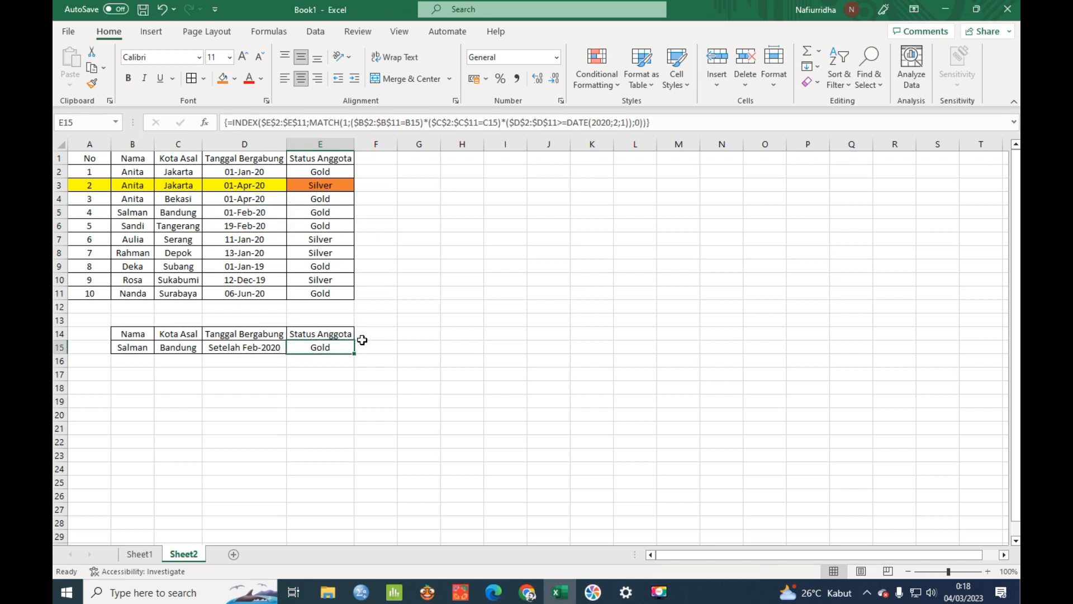
left_click(381, 357)
left_click(406, 307)
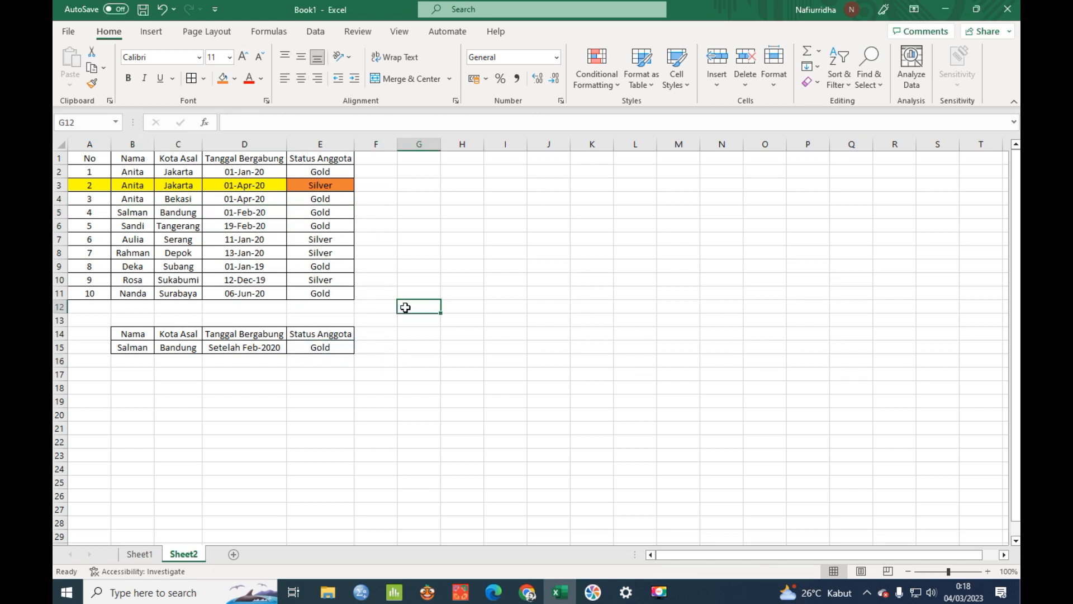
Step: Enlarge the formula display and examine the E15 array formula's MATCH lookup value, its criteria and the match type
left_click(333, 350)
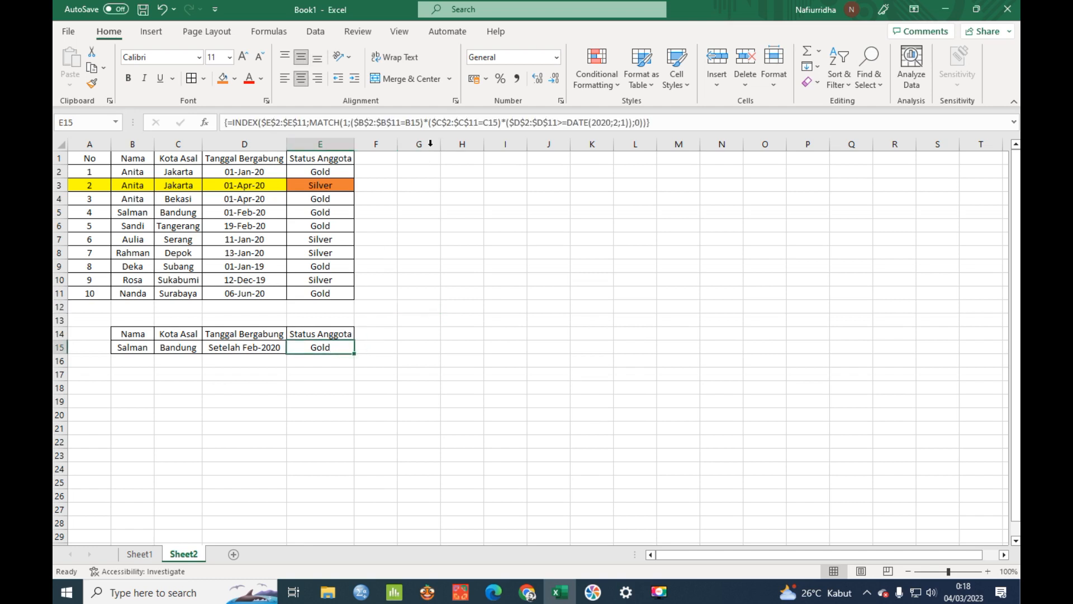
left_click_drag(459, 134, 468, 162)
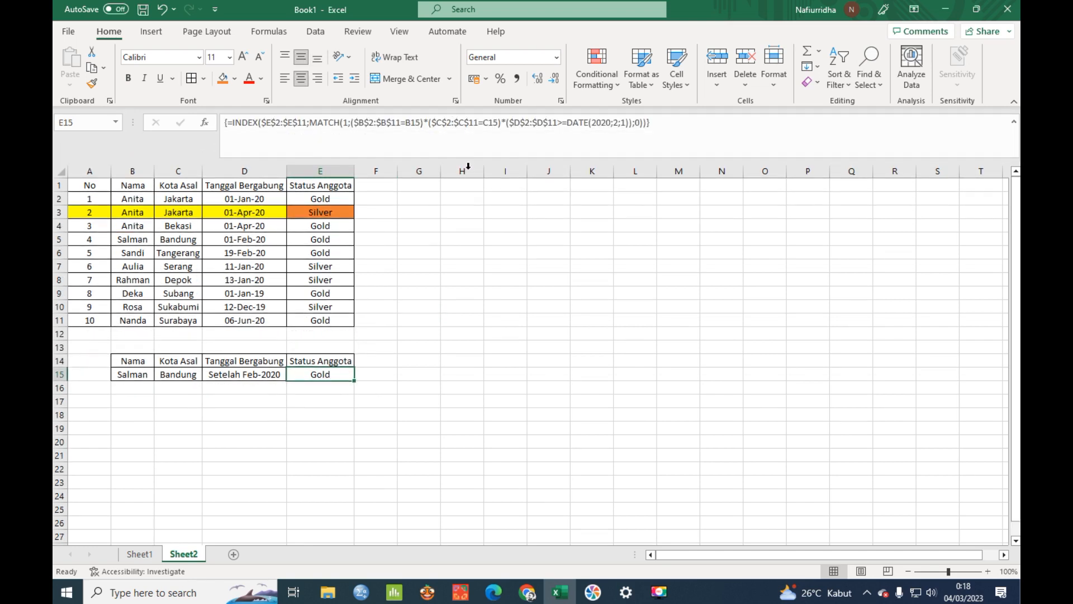
left_click(679, 138)
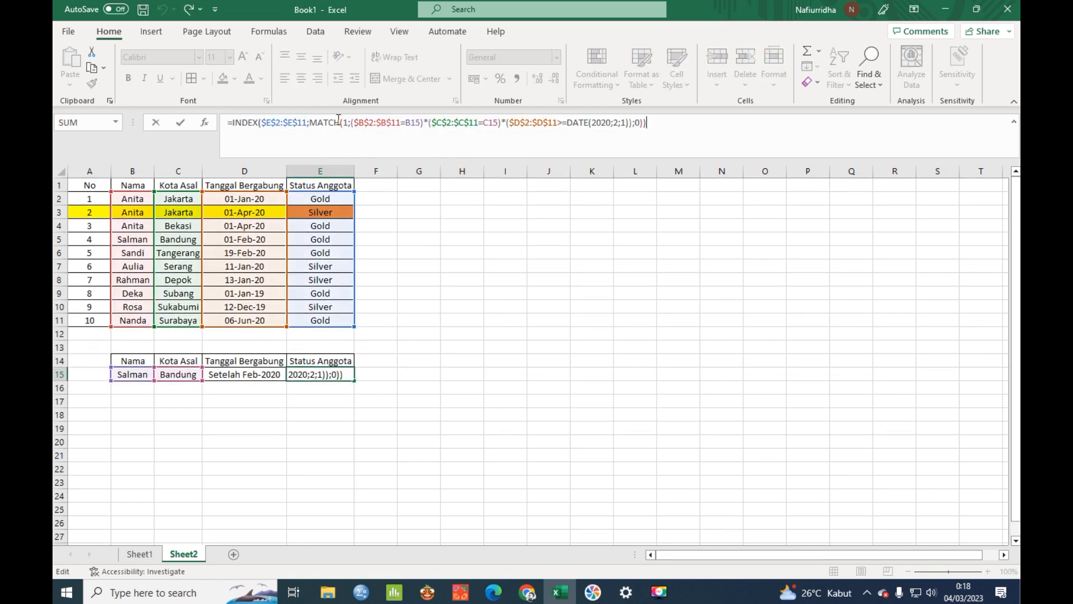
left_click_drag(309, 123, 550, 124)
left_click(473, 124)
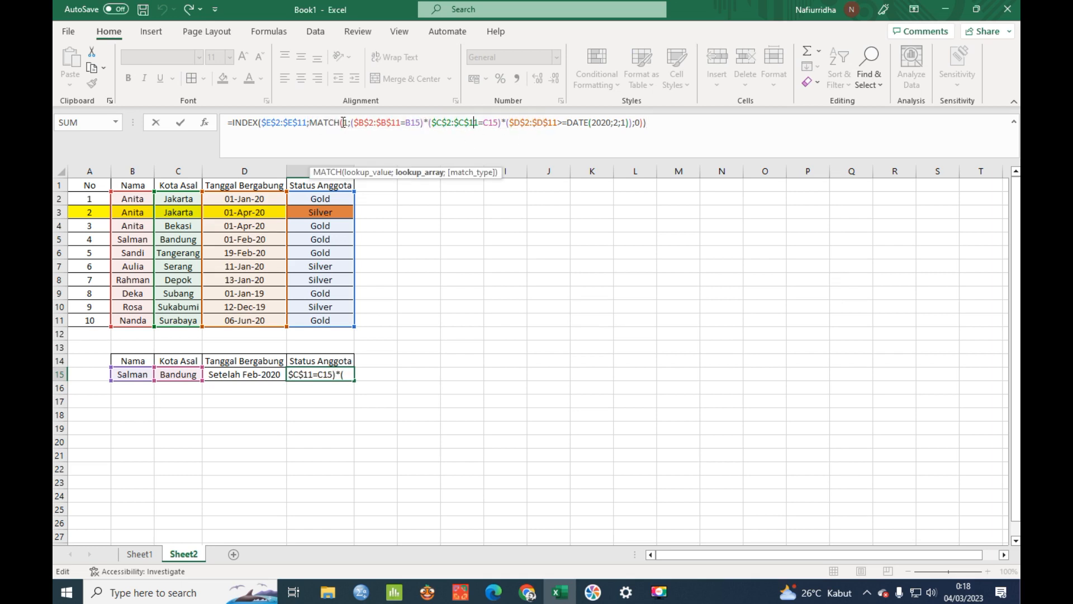
left_click_drag(348, 121, 642, 127)
left_click(642, 127)
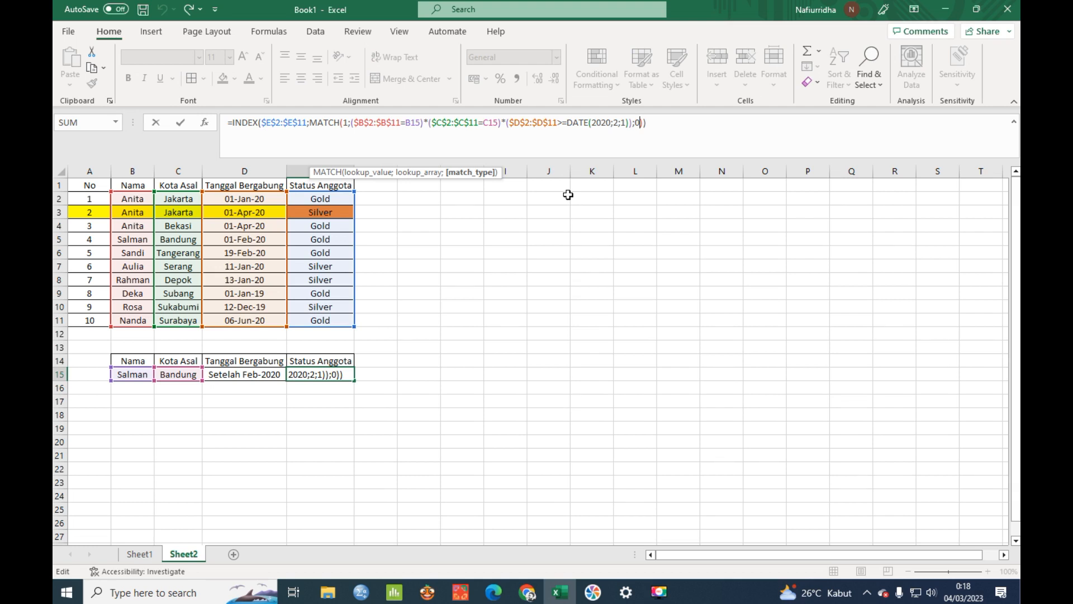
left_click(563, 307)
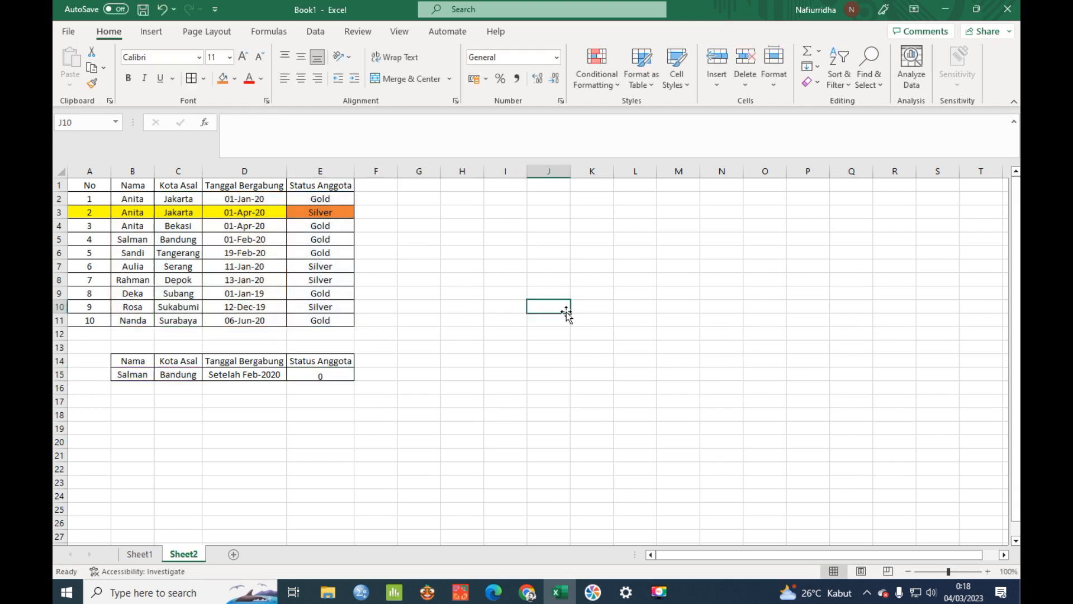
left_click(659, 593)
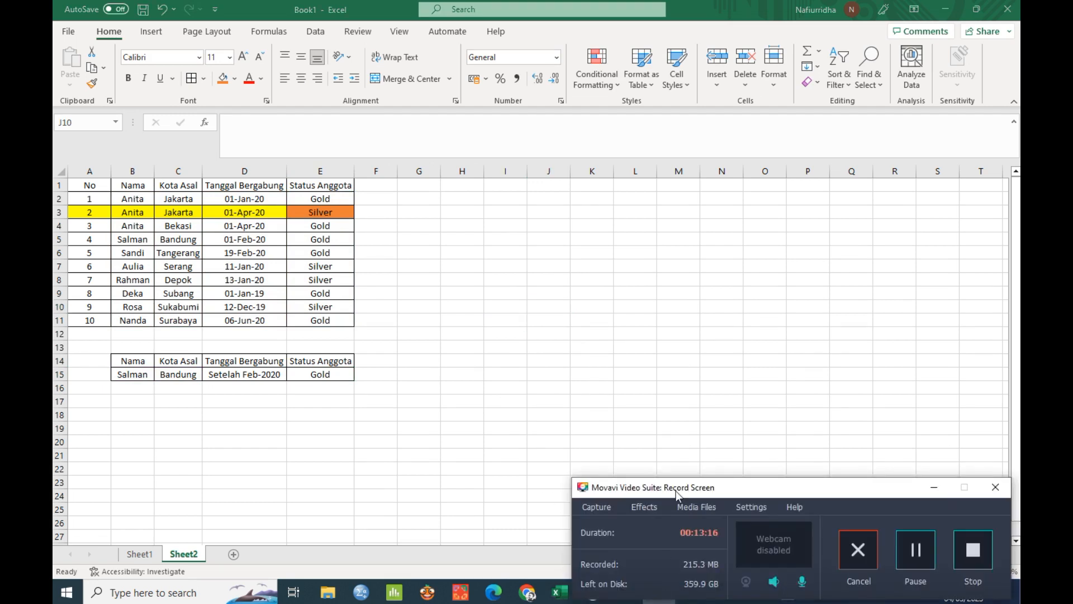